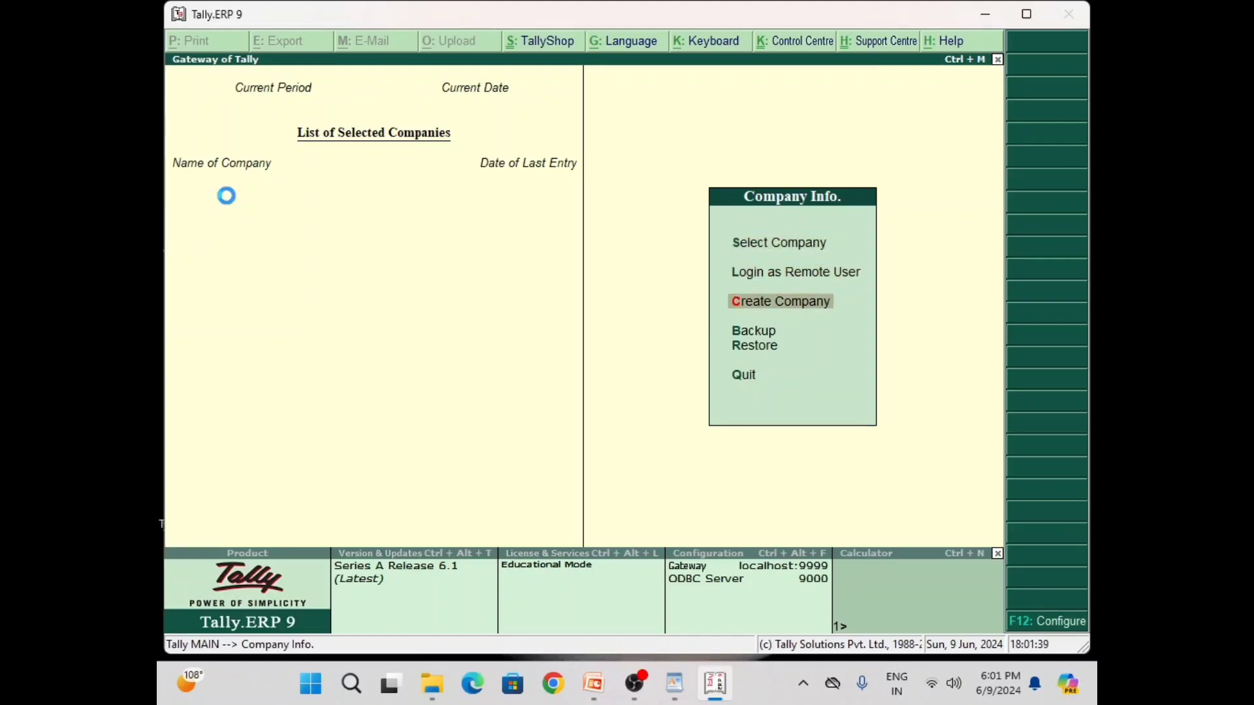
Start a new company and enter the computer center's company name
key("Return")
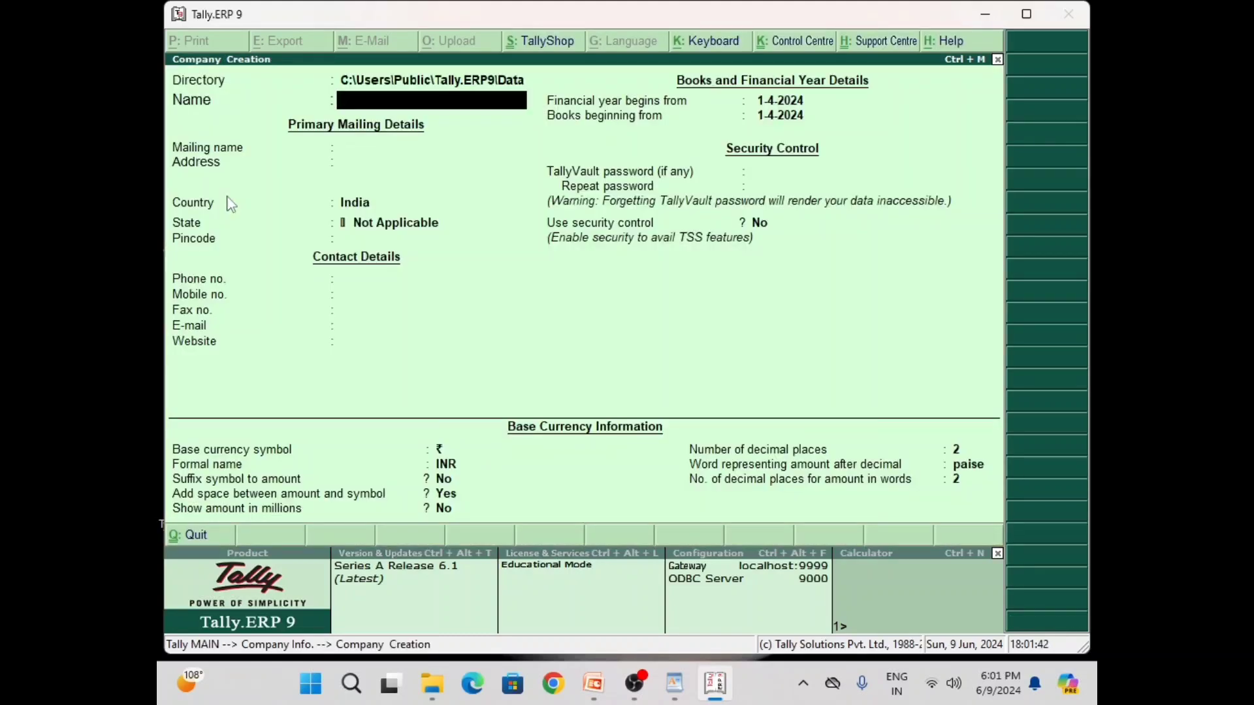
type("LAI")
key("BackSpace")
key("BackSpace")
type("al Bahadur Shastri")
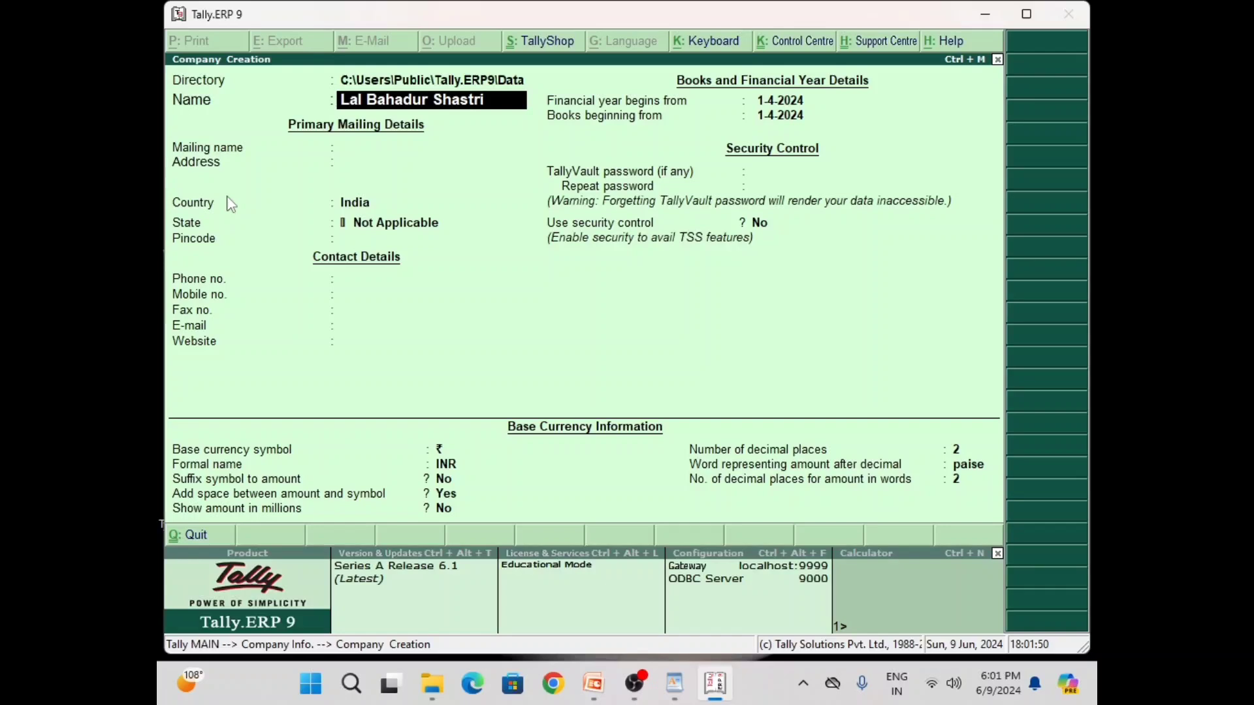
type(" Compute")
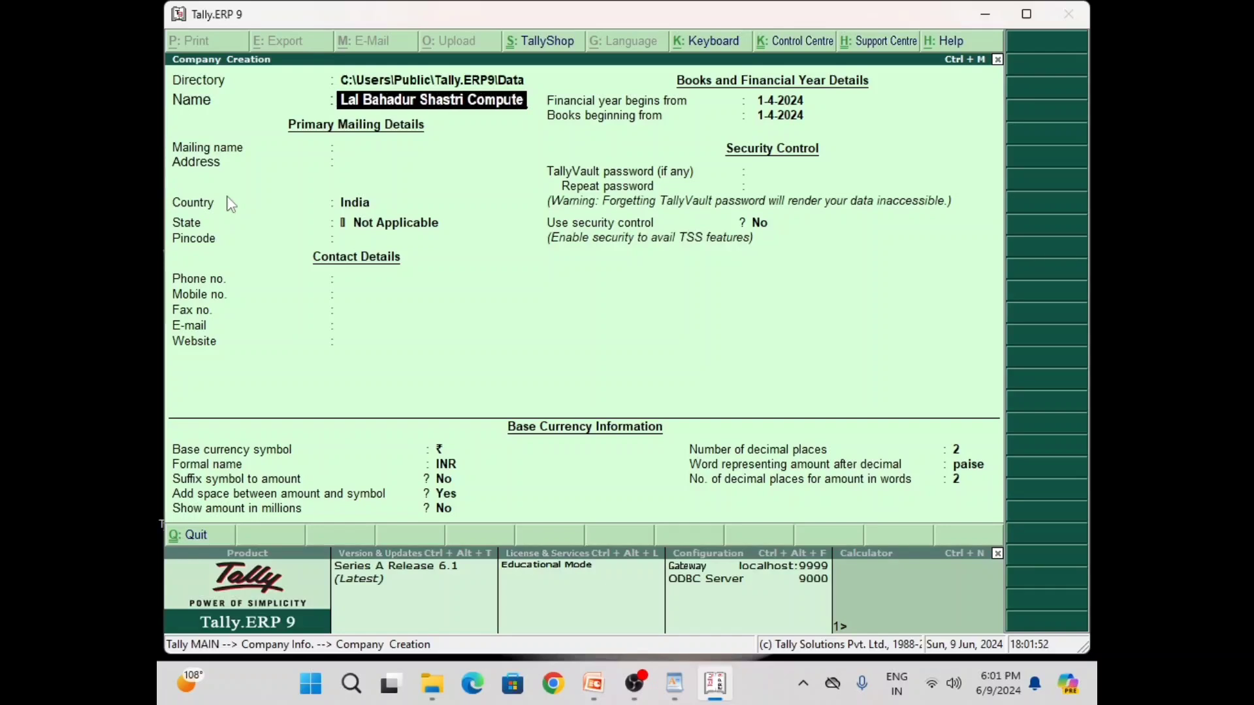
type("r Center")
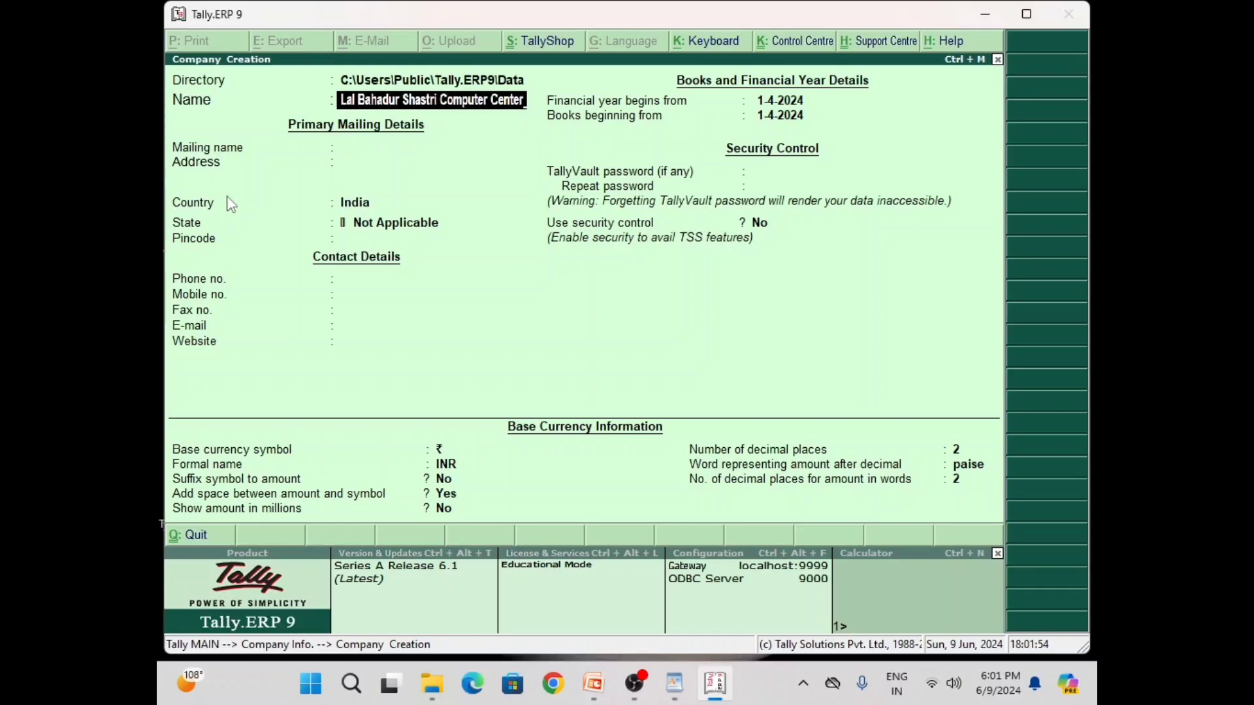
key("Return")
Enter the company's three-line mailing address, state Uttar Pradesh and pincode
key("Return")
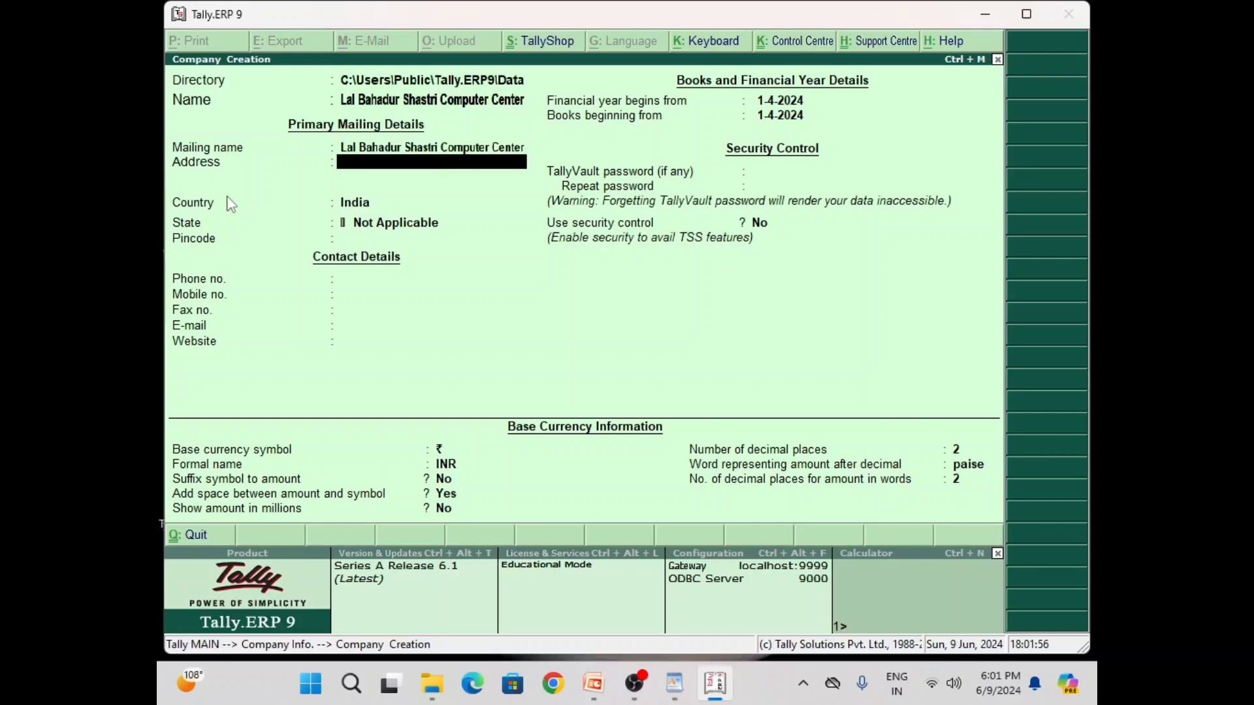
key("Return")
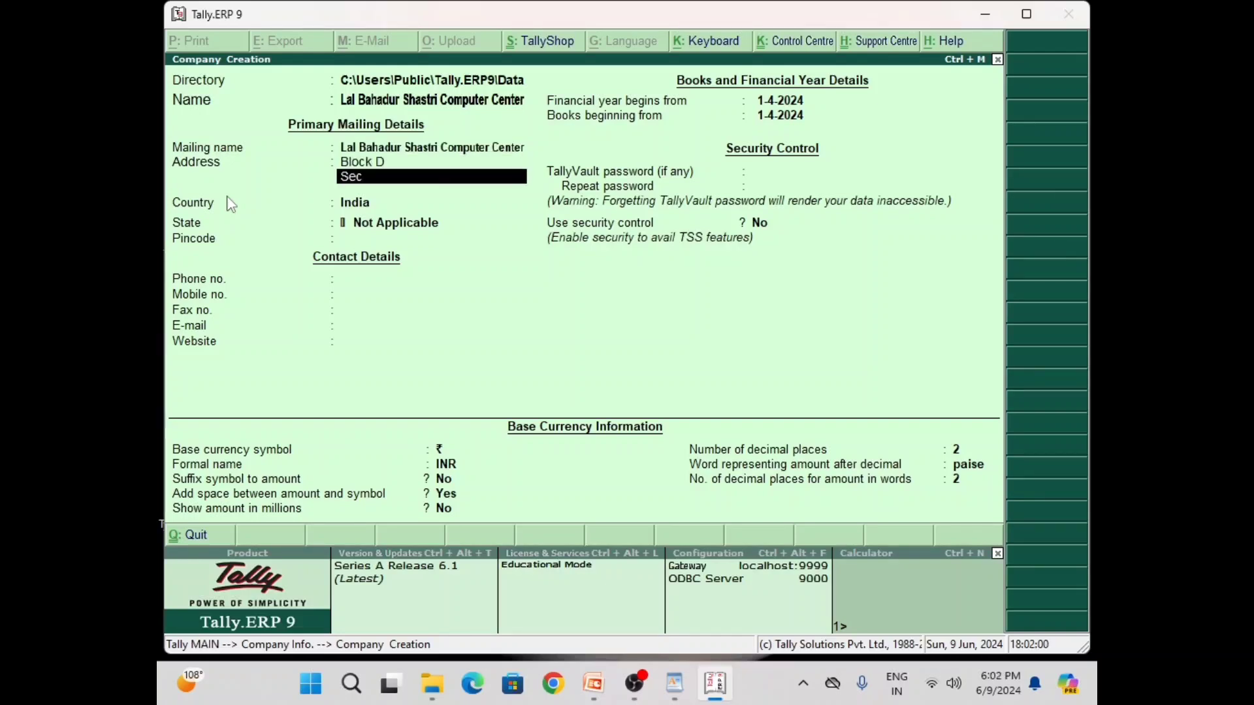
key("Return")
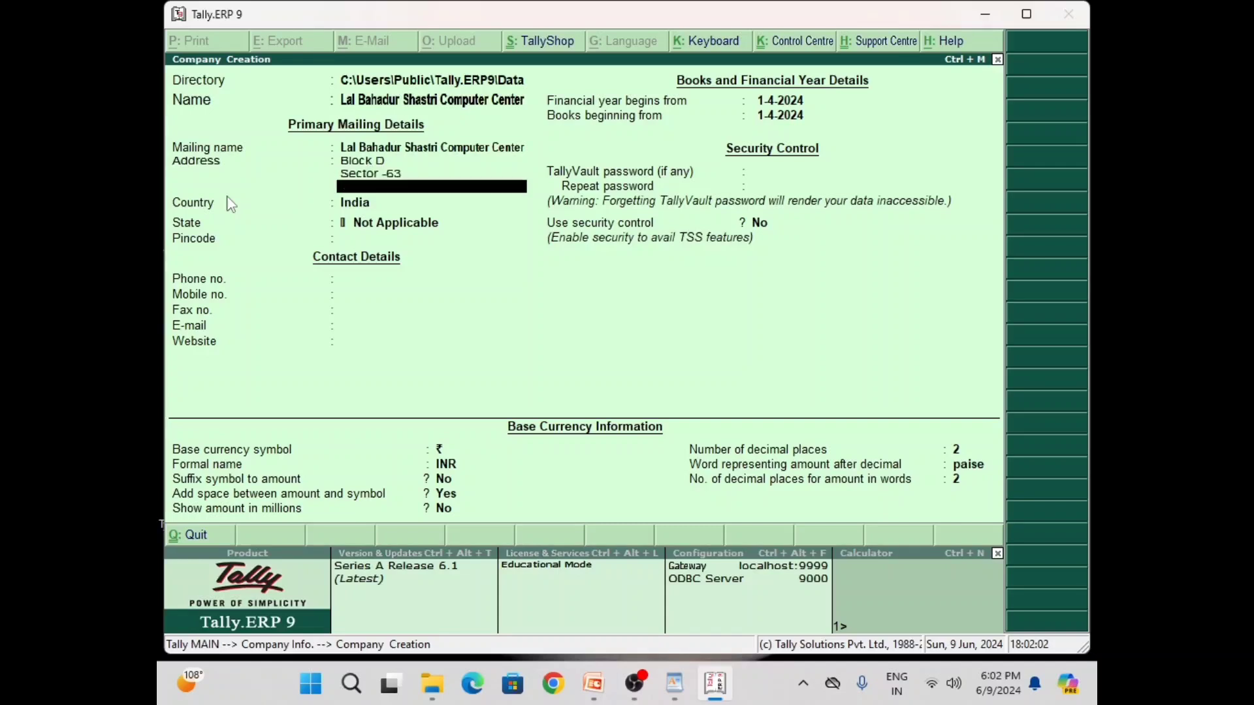
key("Return")
key("Return")
key("Return")
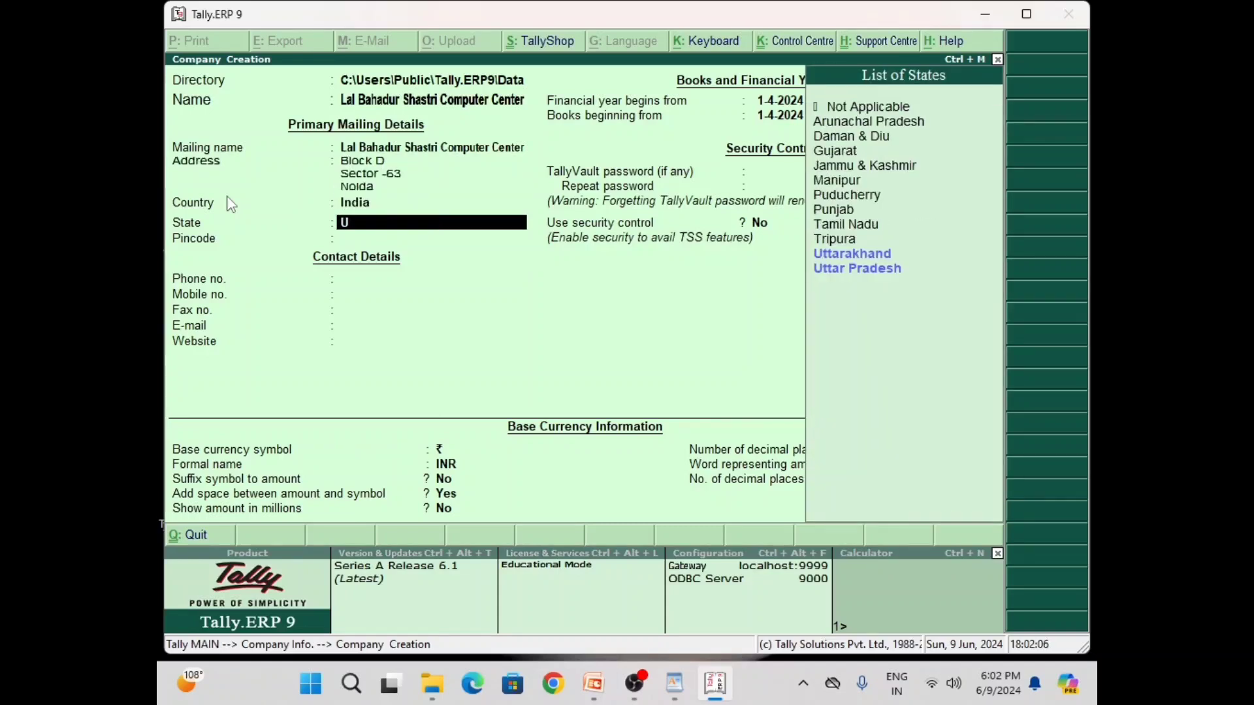
key("Down")
key("Down")
key("Return")
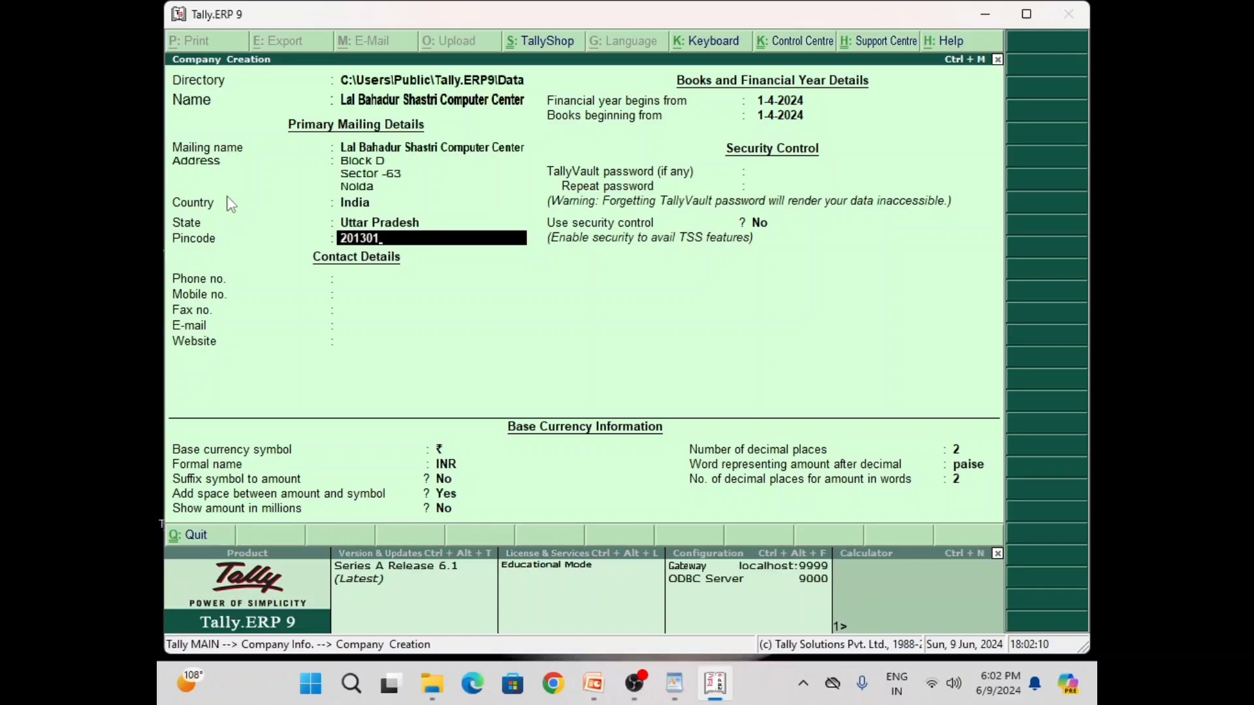
Fill in the phone, mobile, fax, e-mail and website, keeping books beginning 1-4-2024, and accept
key("Return")
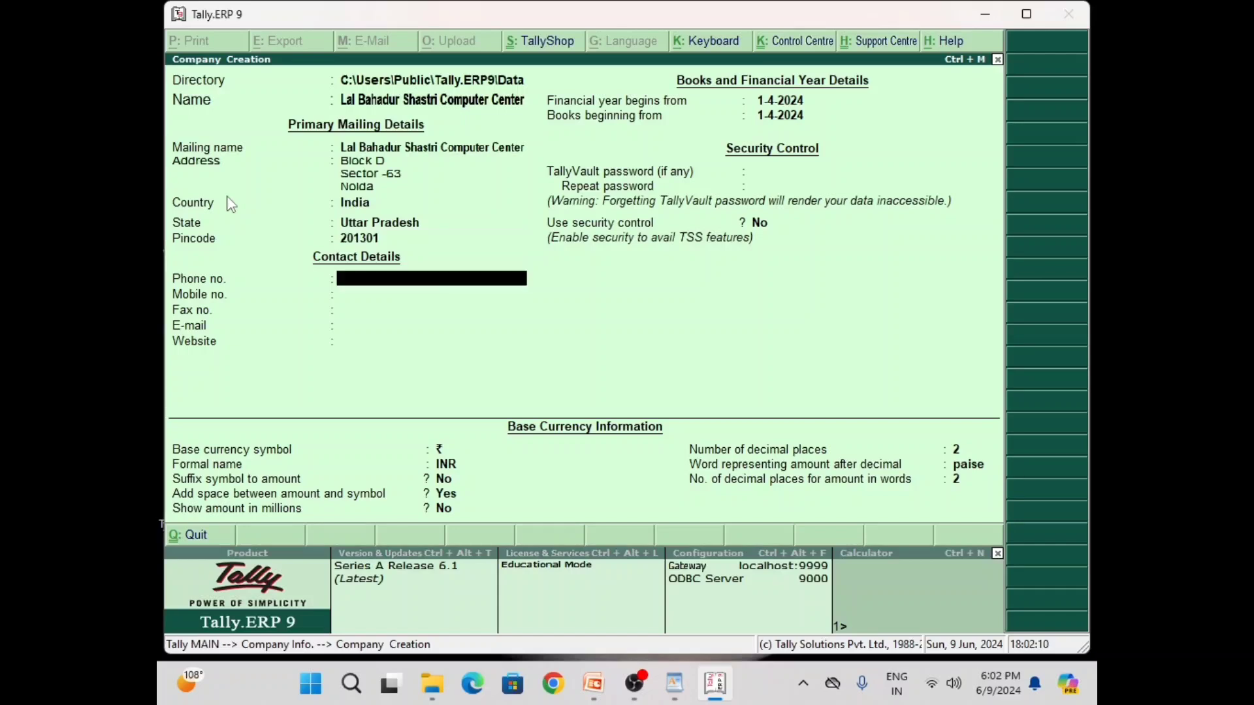
type("0120233")
key("Return")
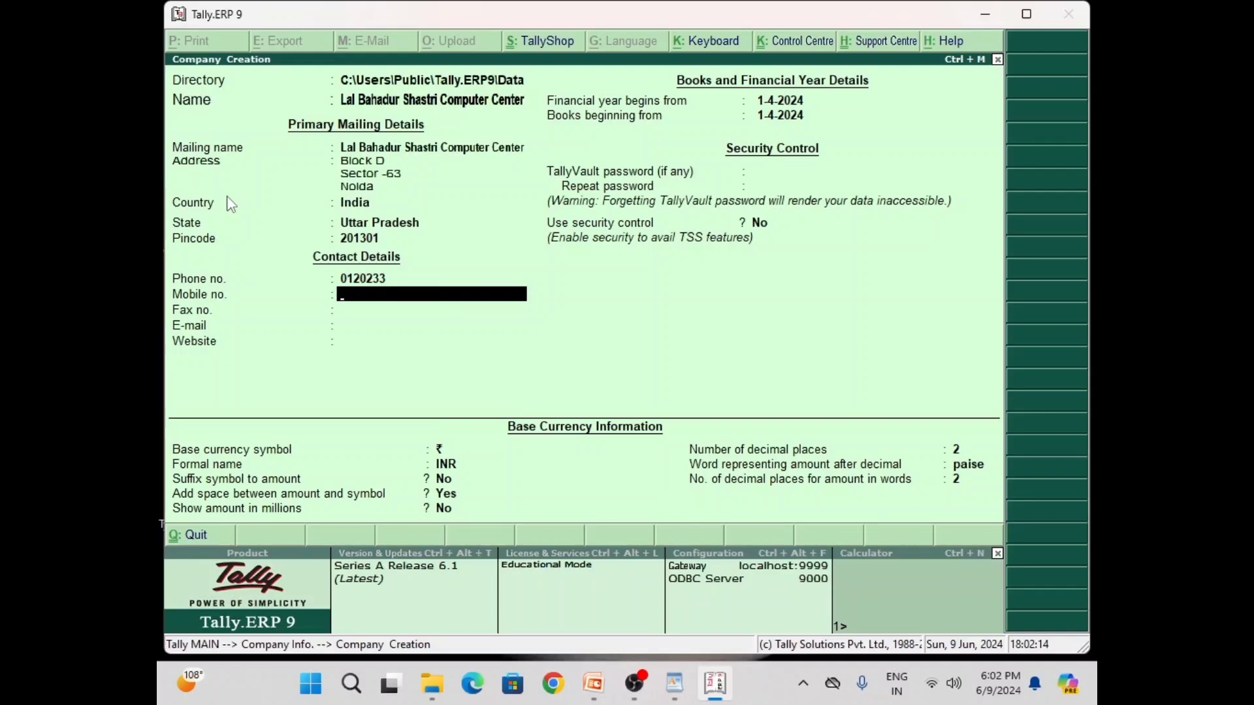
type("989122556")
key("Return")
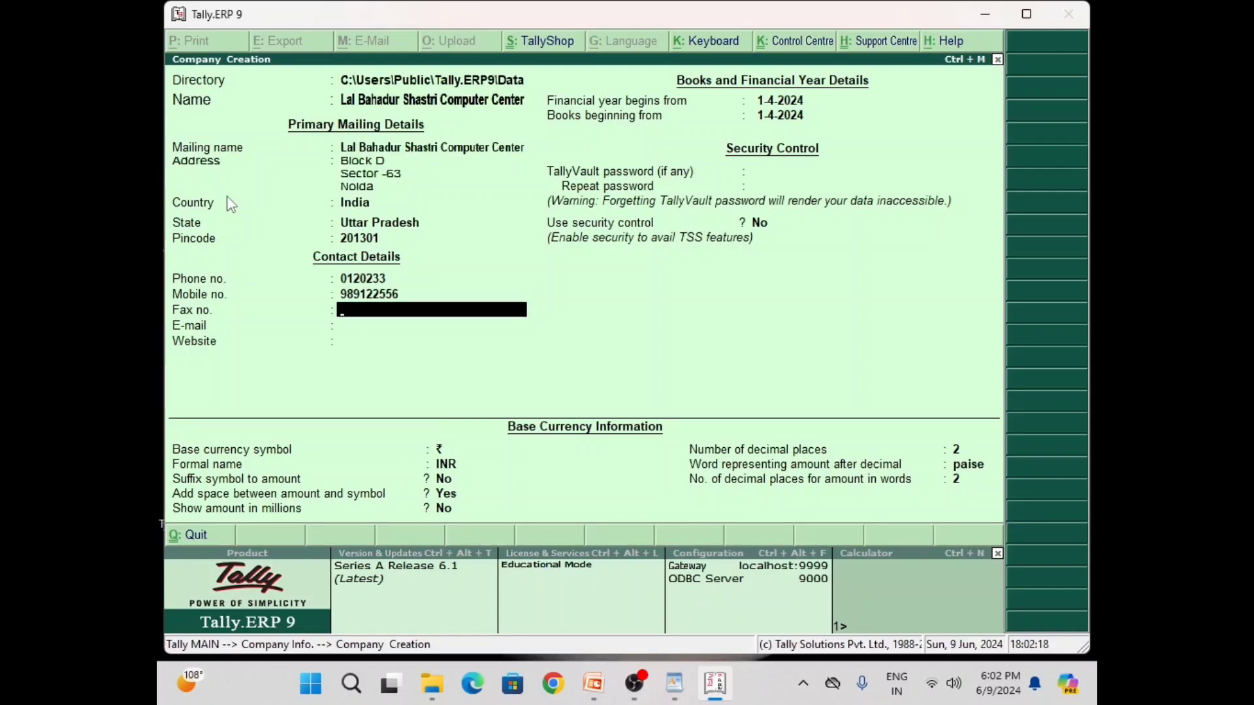
type("0120232")
key("Return")
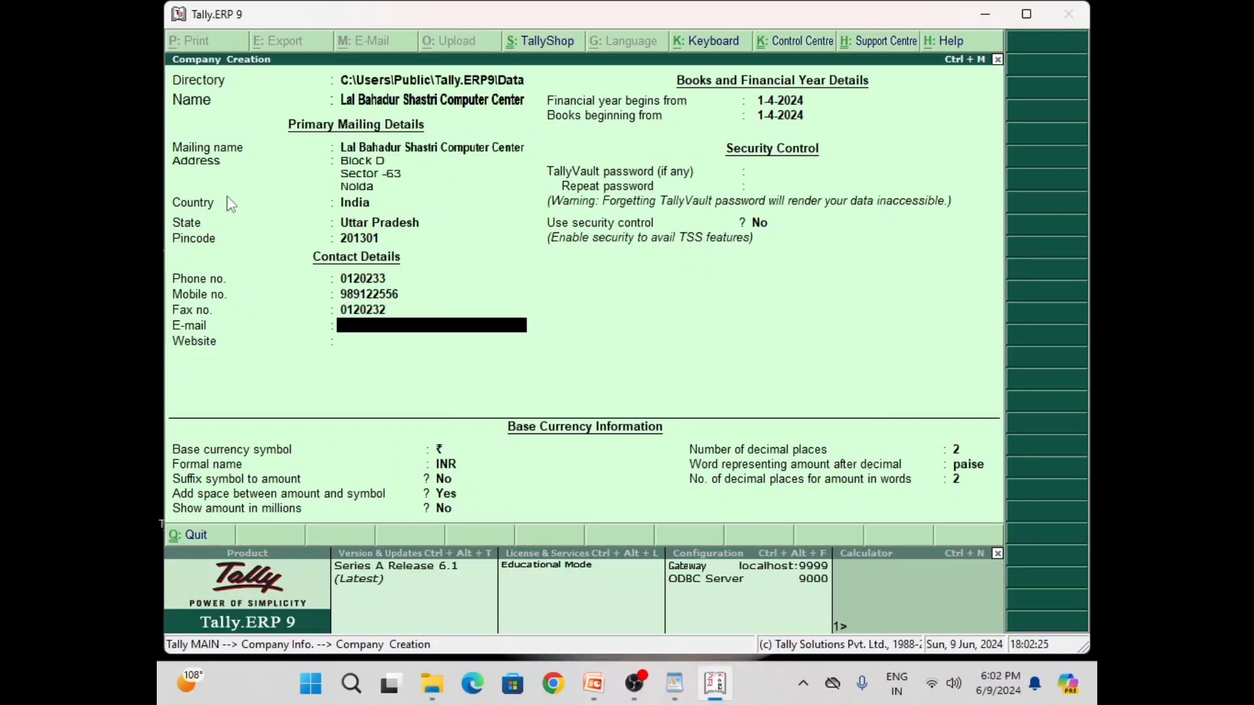
key("Return")
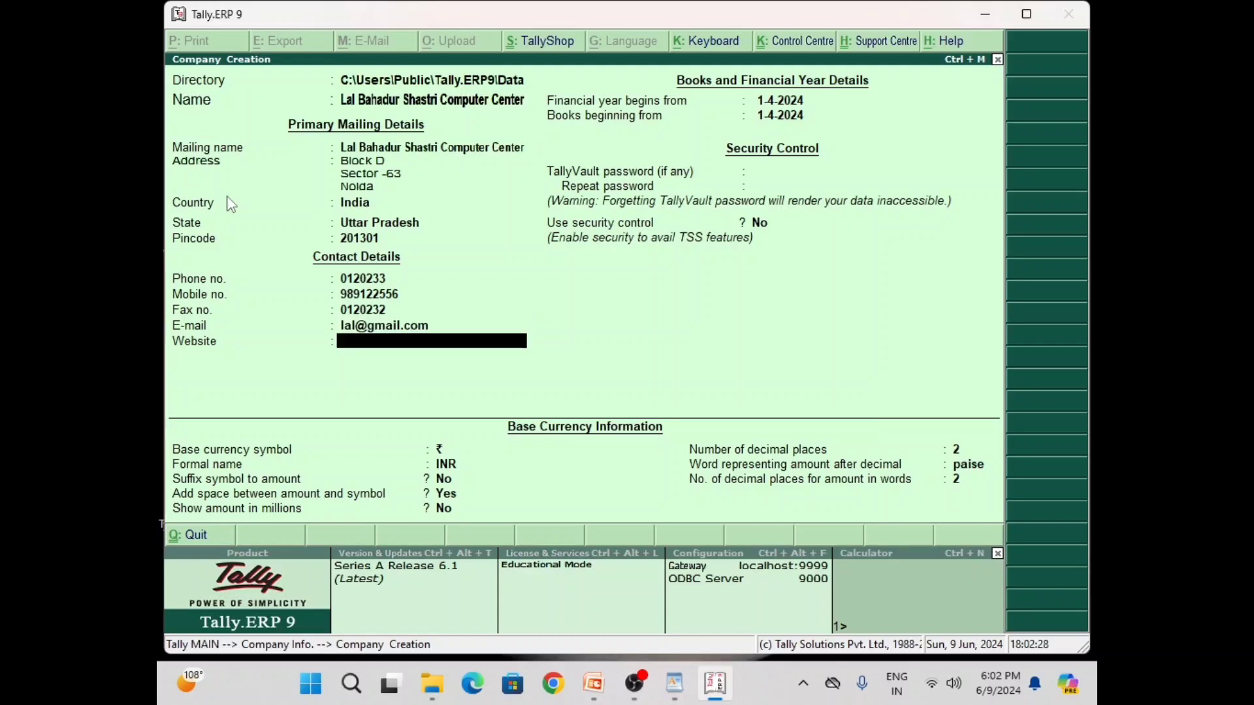
type("www.org")
key("Return")
key("Return")
key("Return")
key("Return")
key("Return")
key("Return")
key("Return")
key("Return")
key("Return")
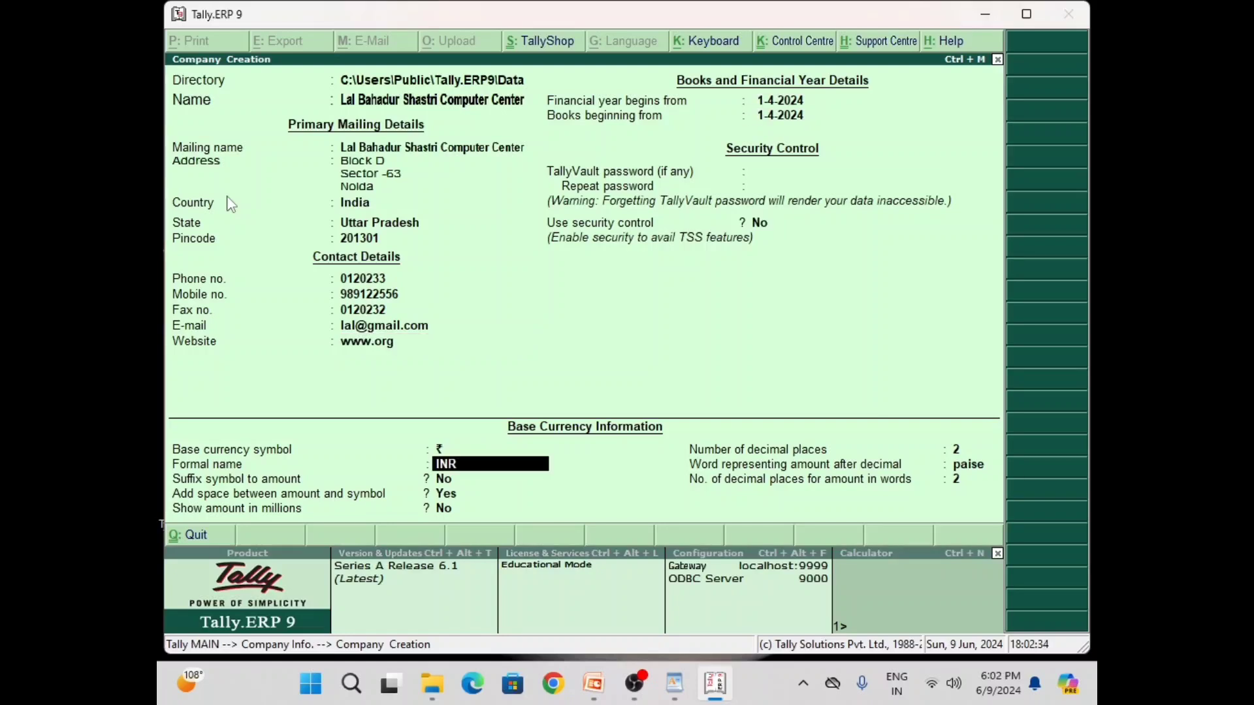
key("Return")
key("Return")
key("Return")
key("Return")
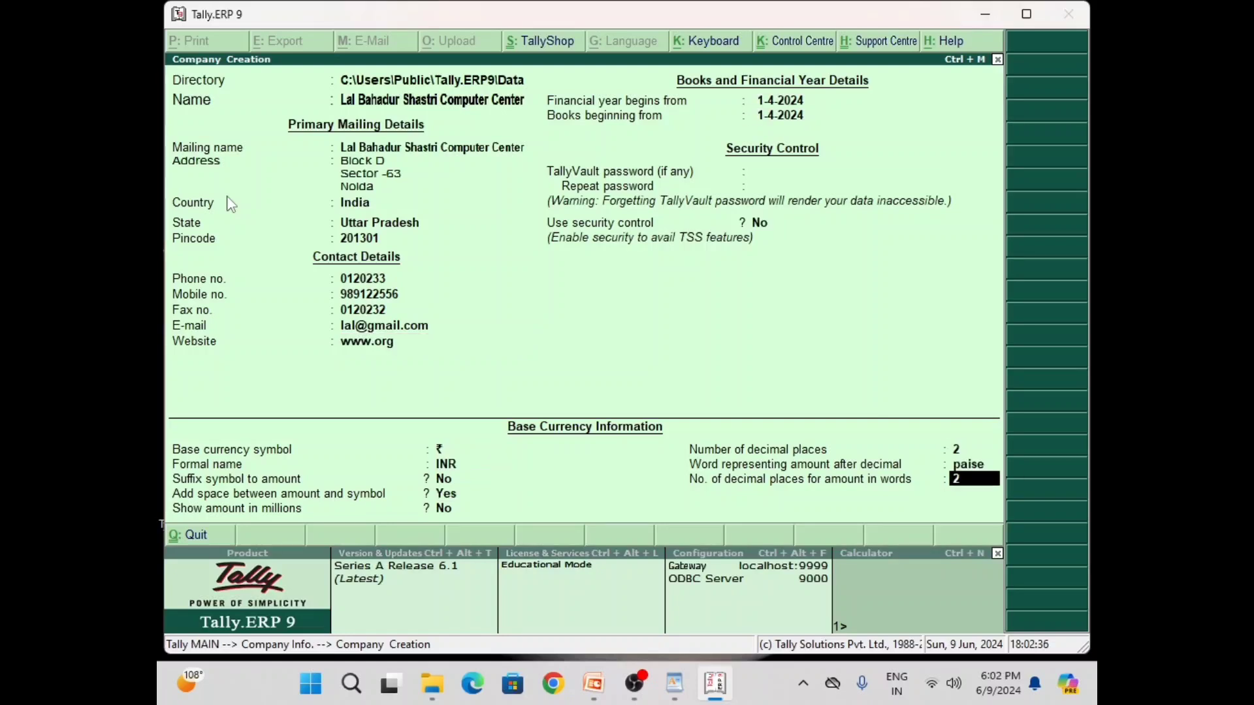
key("Return")
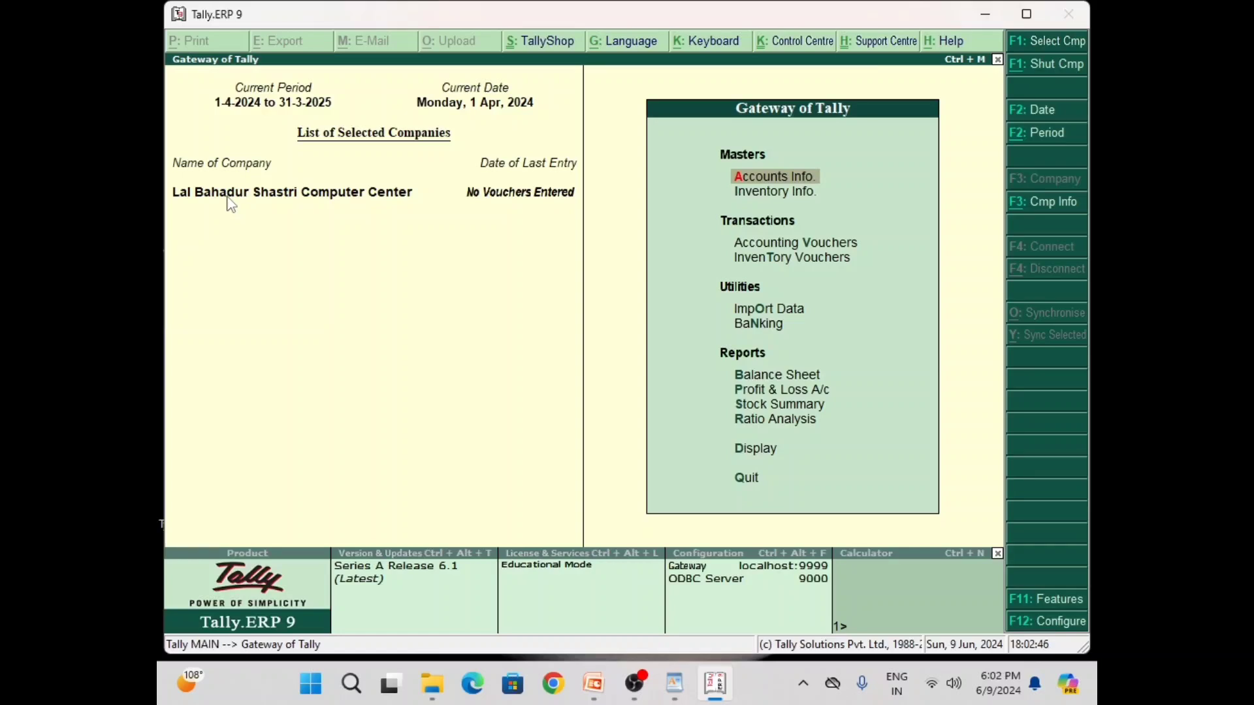
Turn on Maintain multiple Godowns and Maintain stock categories in Inventory Features and save
key("F11")
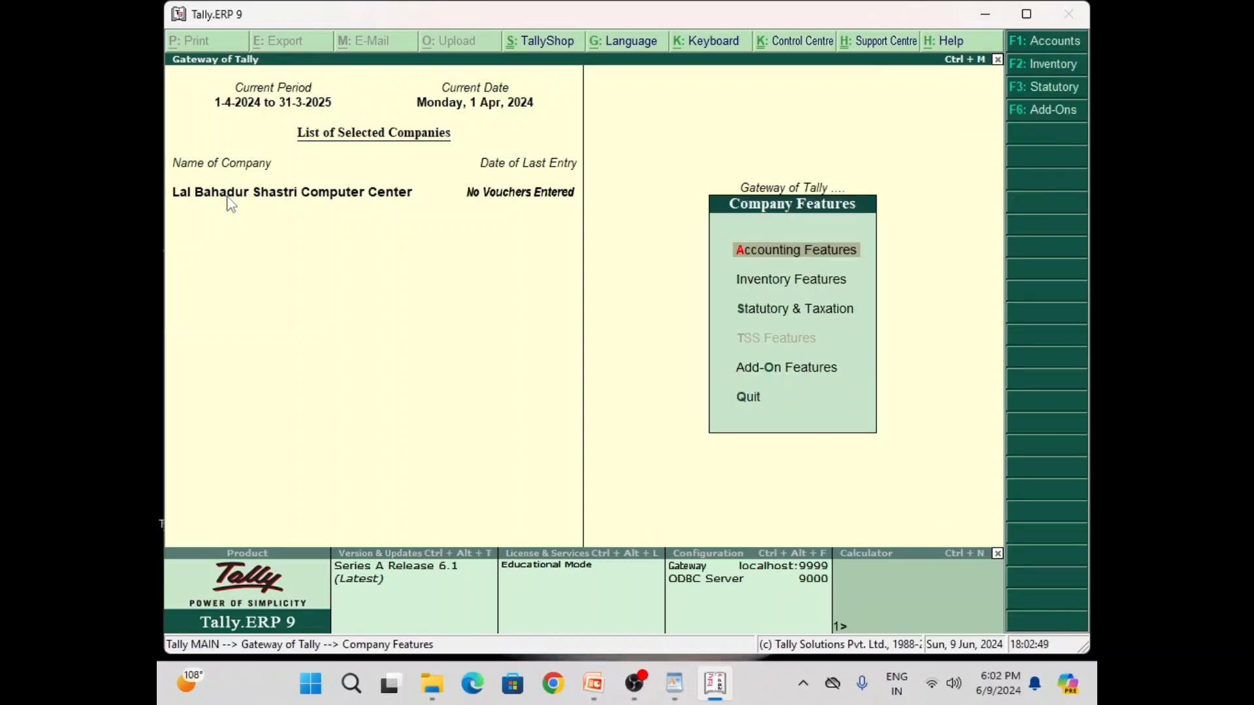
key("Down")
key("Down")
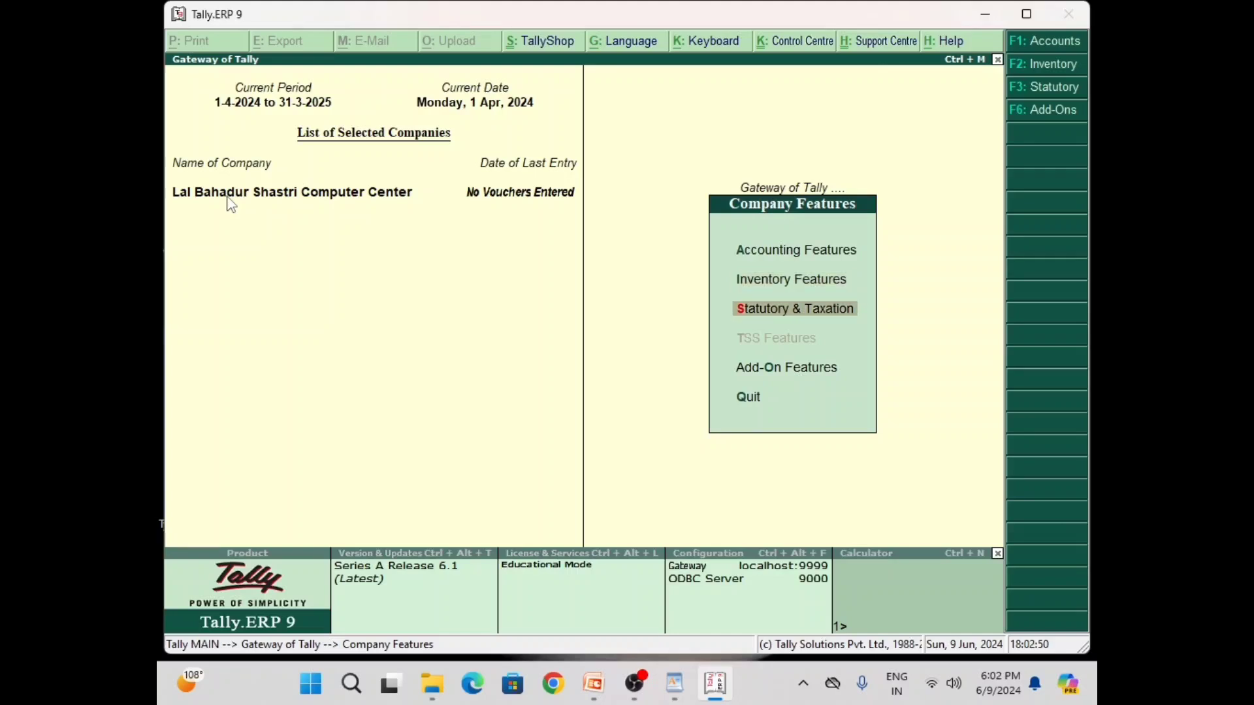
key("Up")
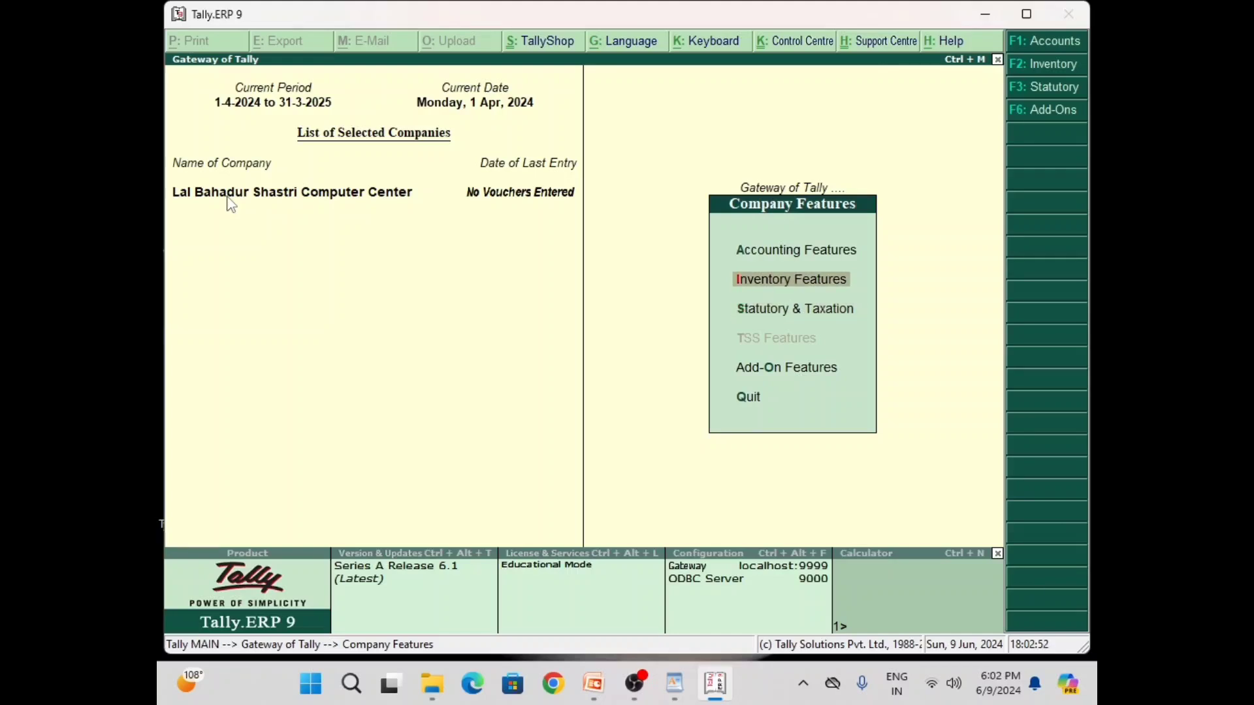
key("Return")
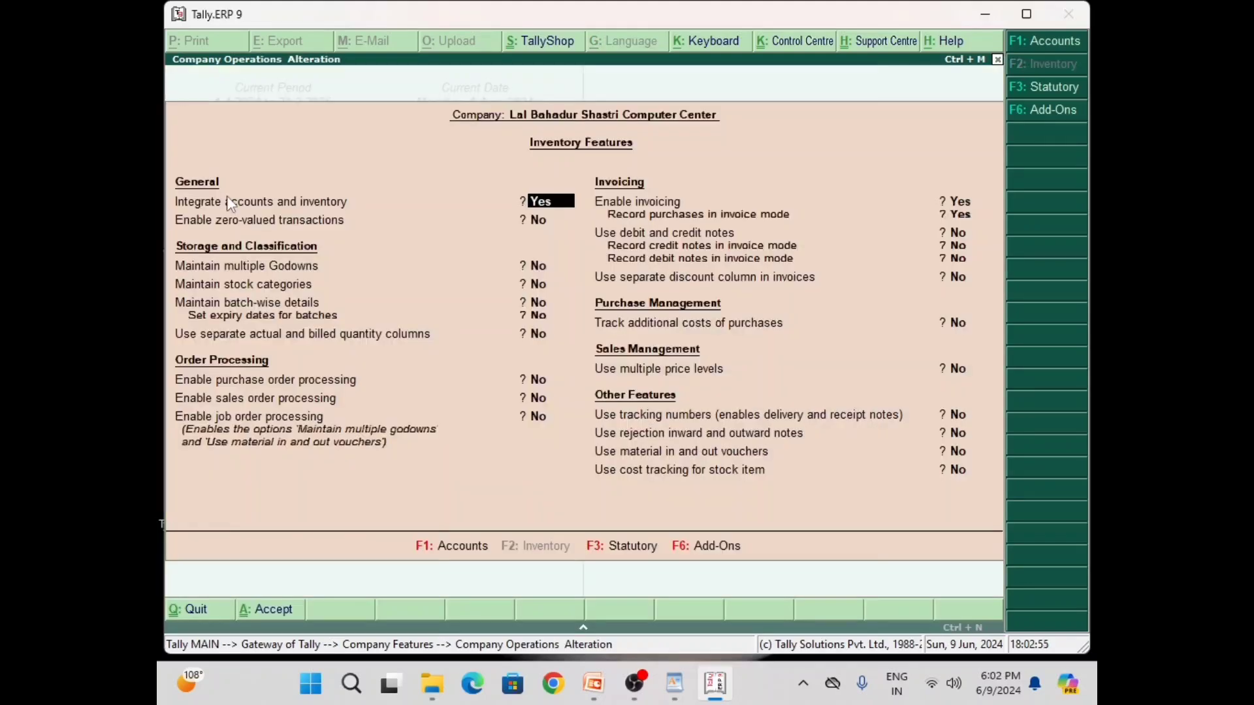
key("Return")
key("Return")
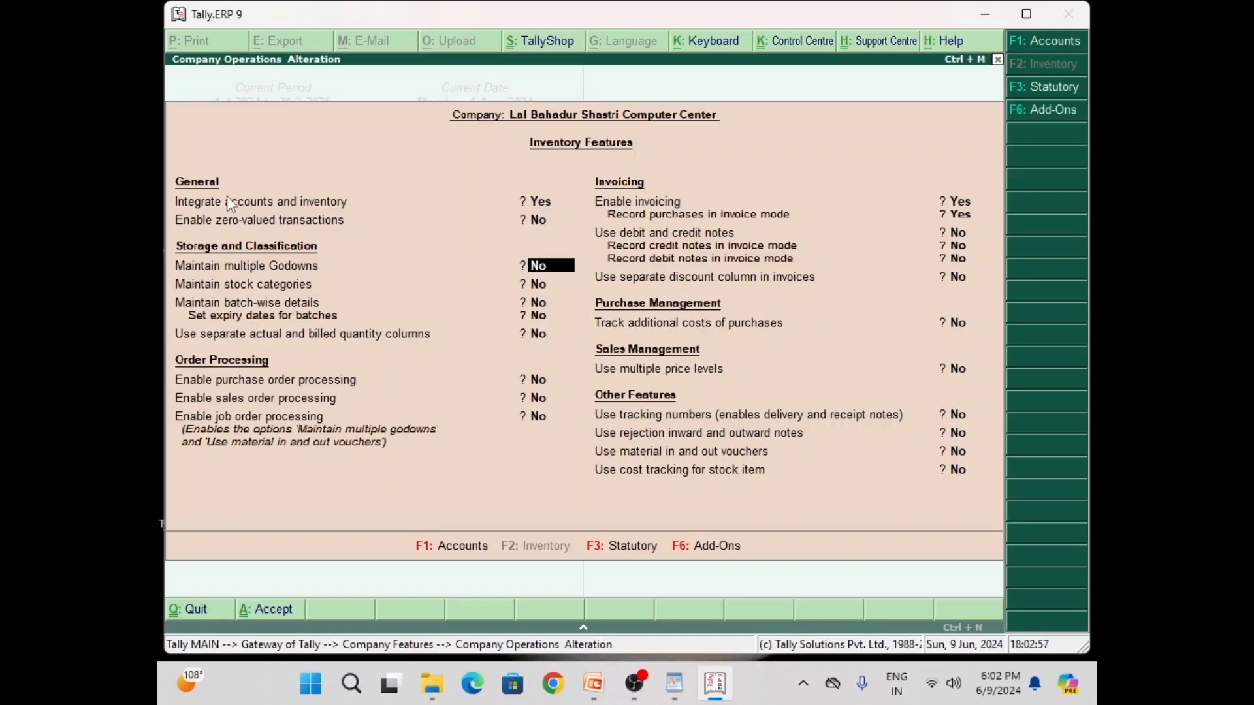
type("yy")
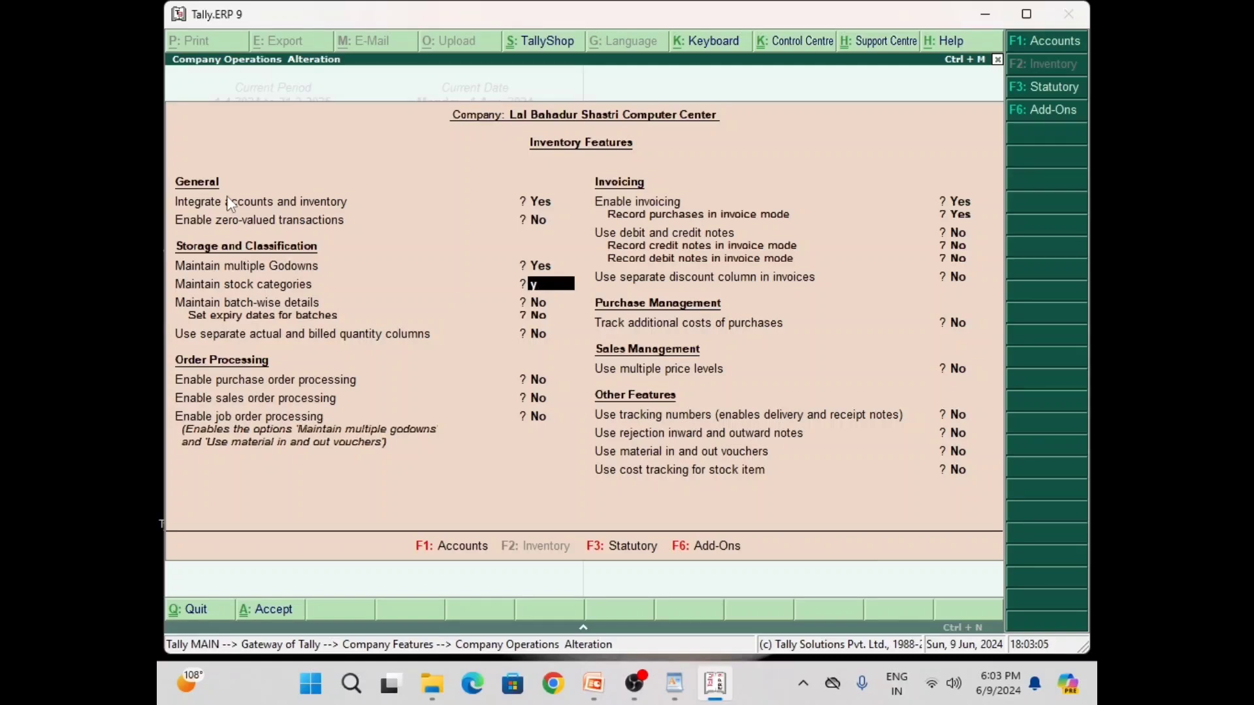
key("Return")
key("Return")
key("Return")
key("Return")
key("Return")
key("Return")
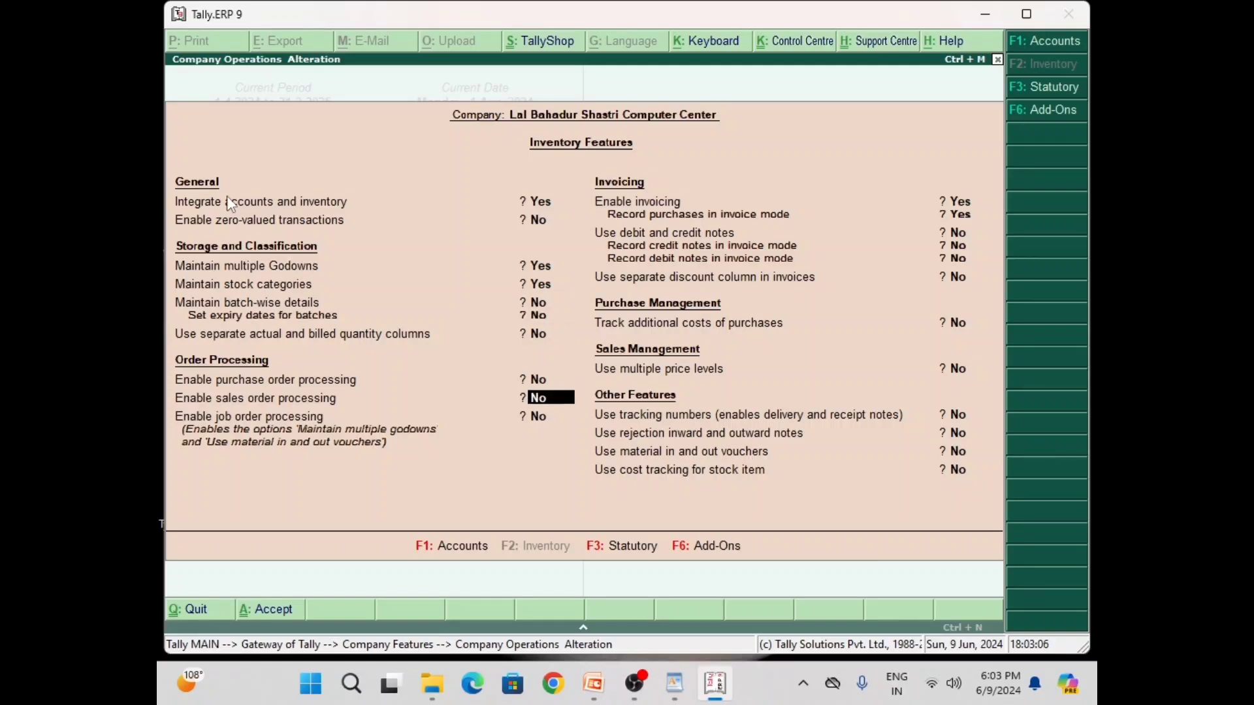
key("Return")
key("Return")
key("Return")
key("Return")
key("Return")
key("Return")
key("Return")
key("Return")
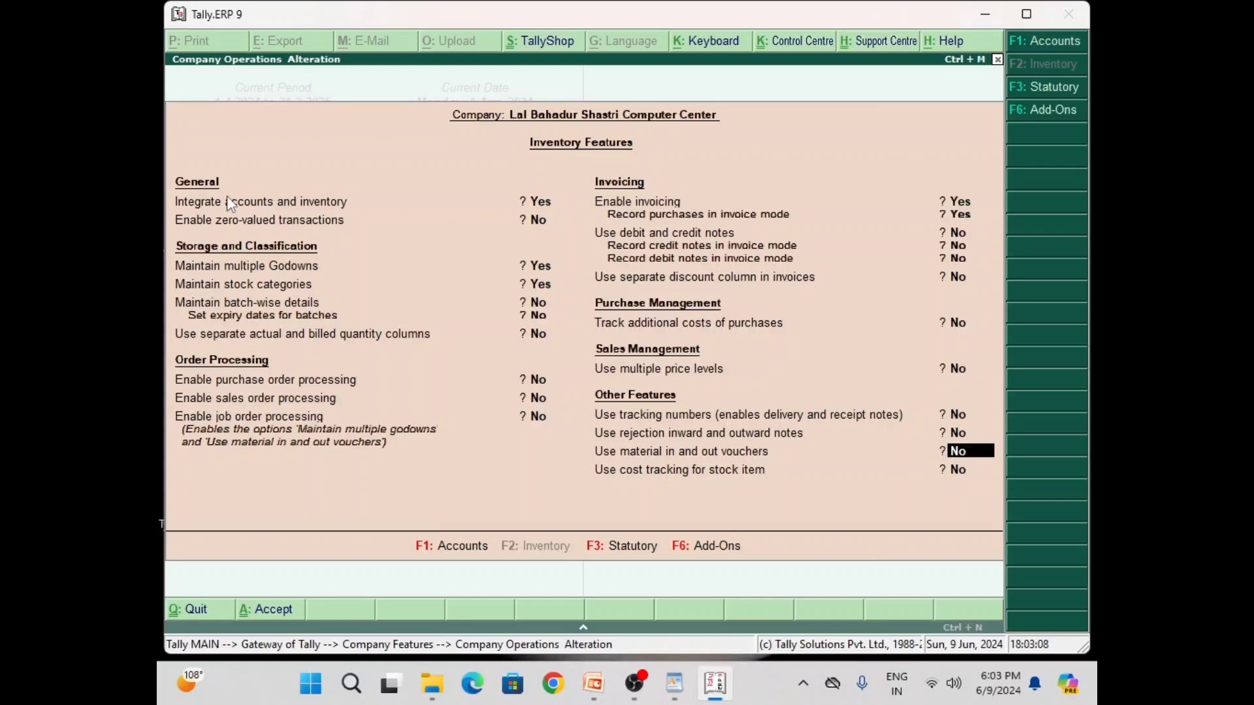
key("Return")
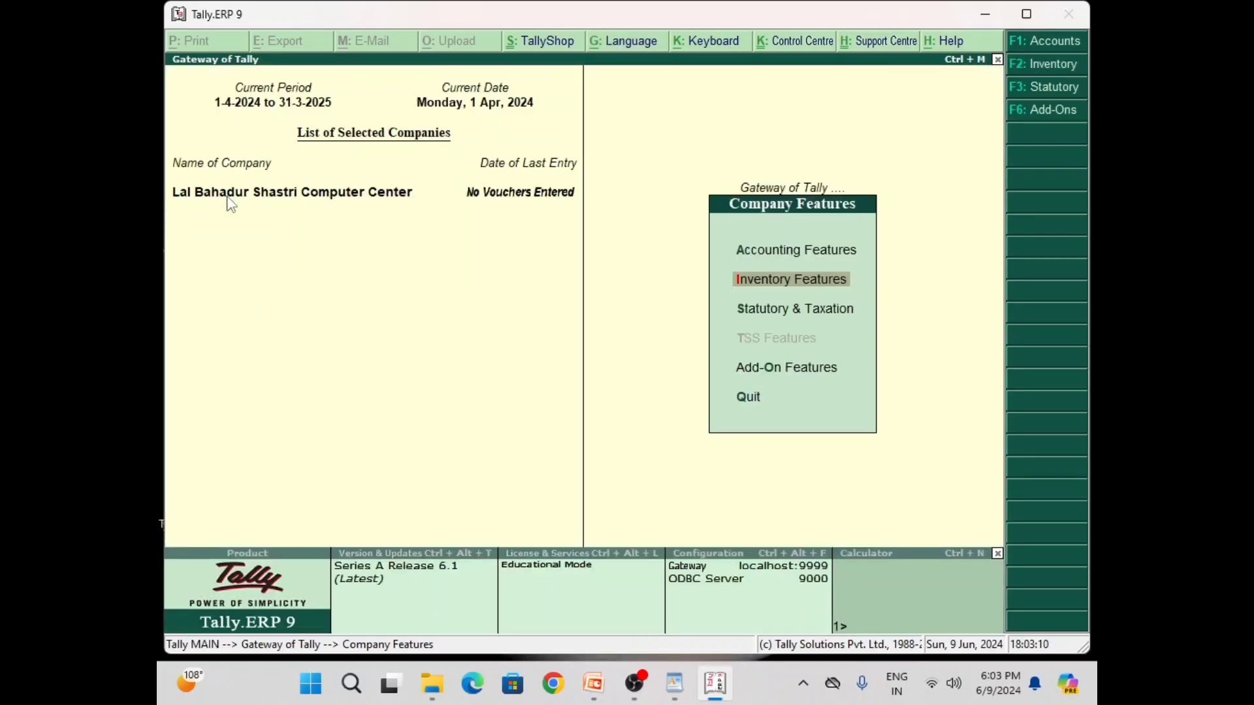
Enable GST for the company with state Uttar Pradesh and enter its GSTIN
key("Down")
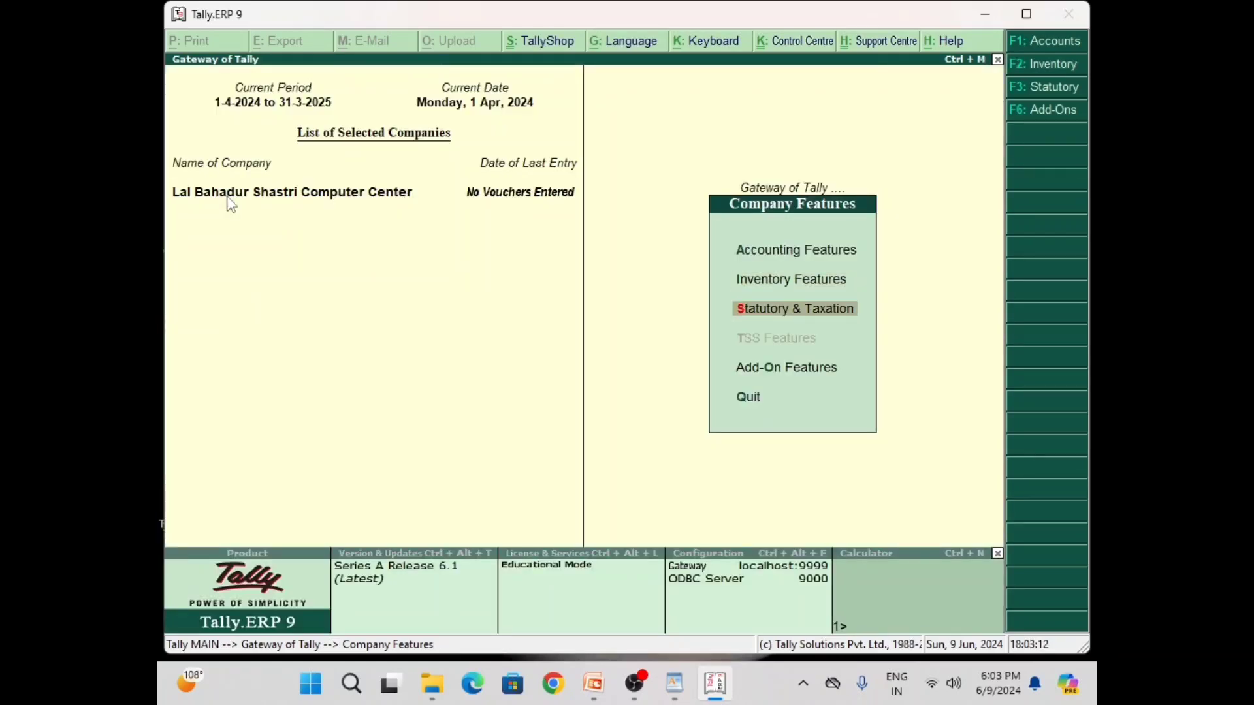
key("Return")
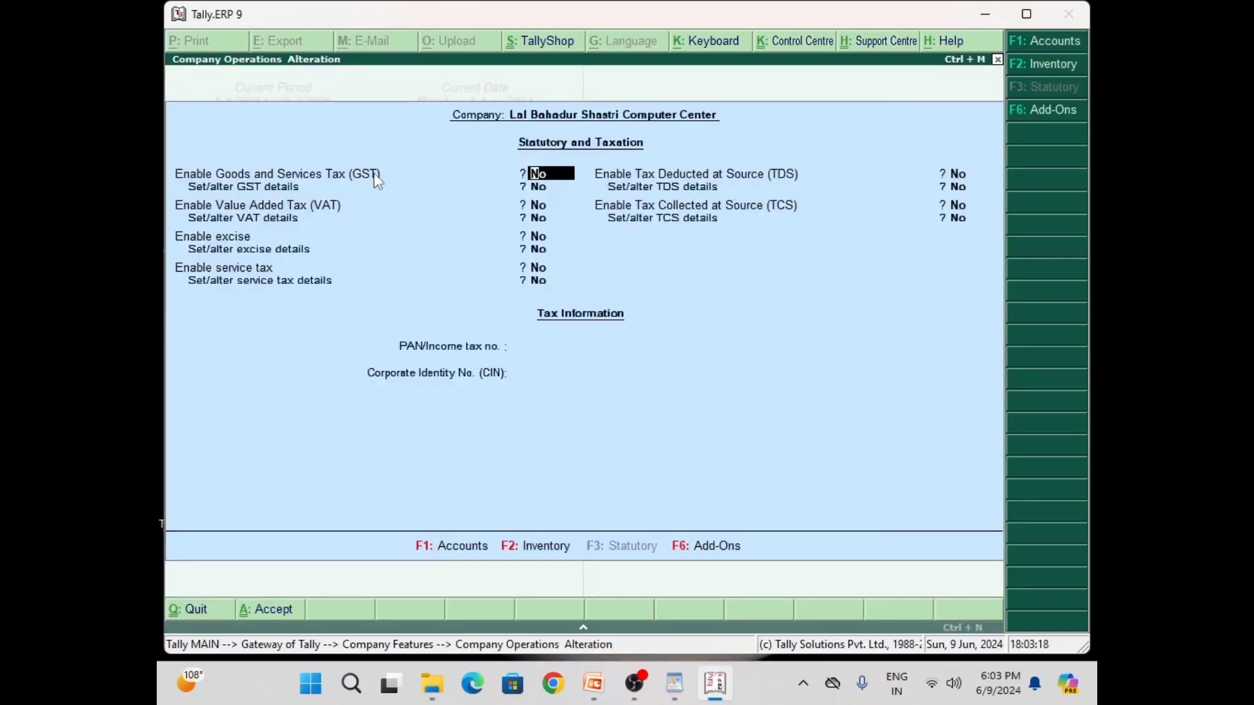
type("y")
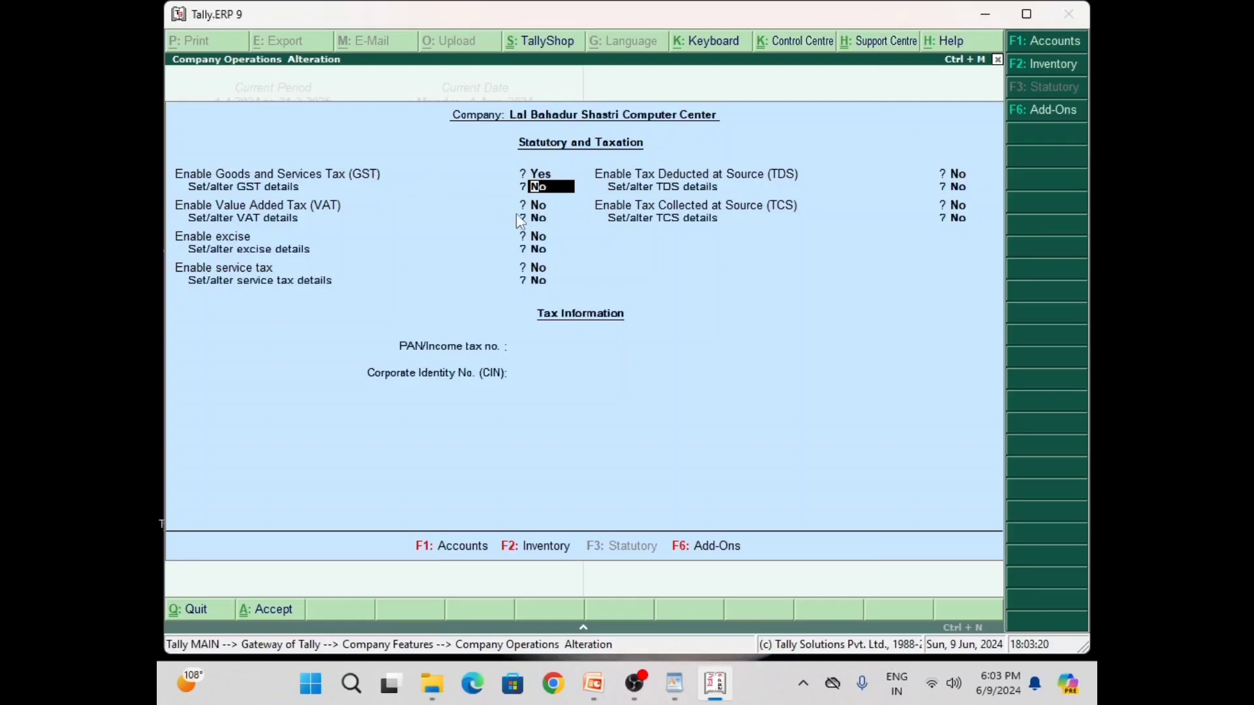
type("y")
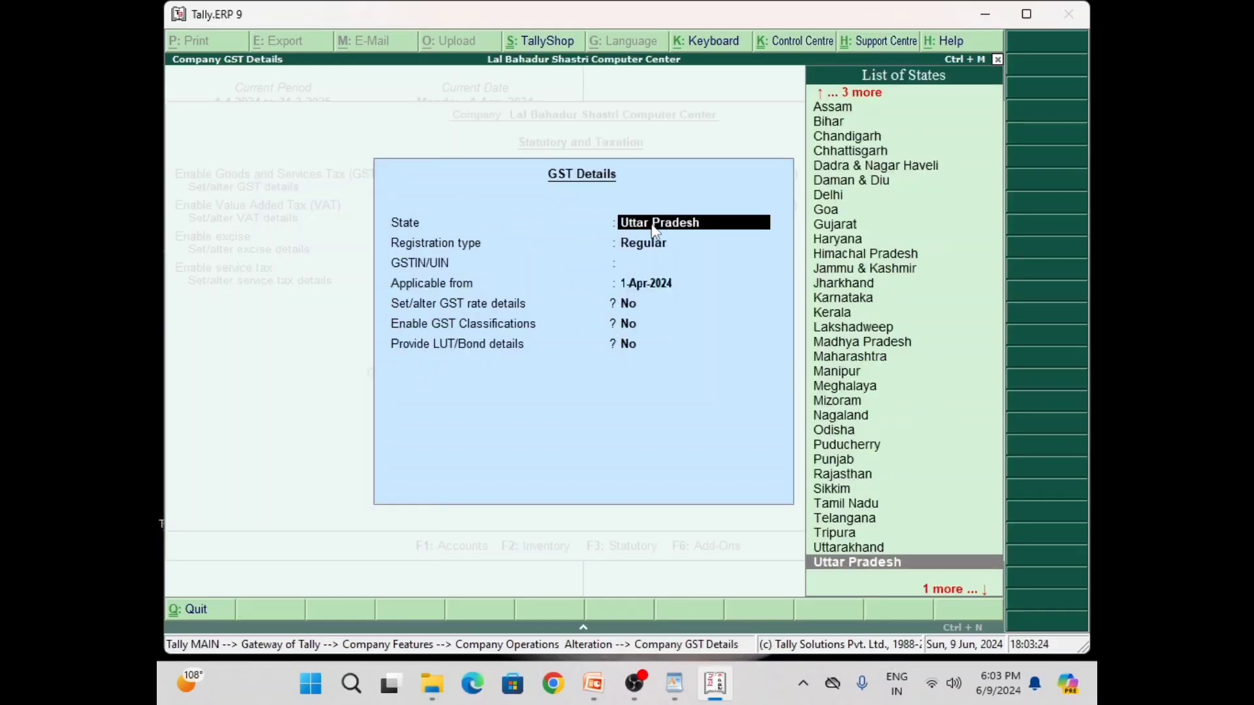
key("Return")
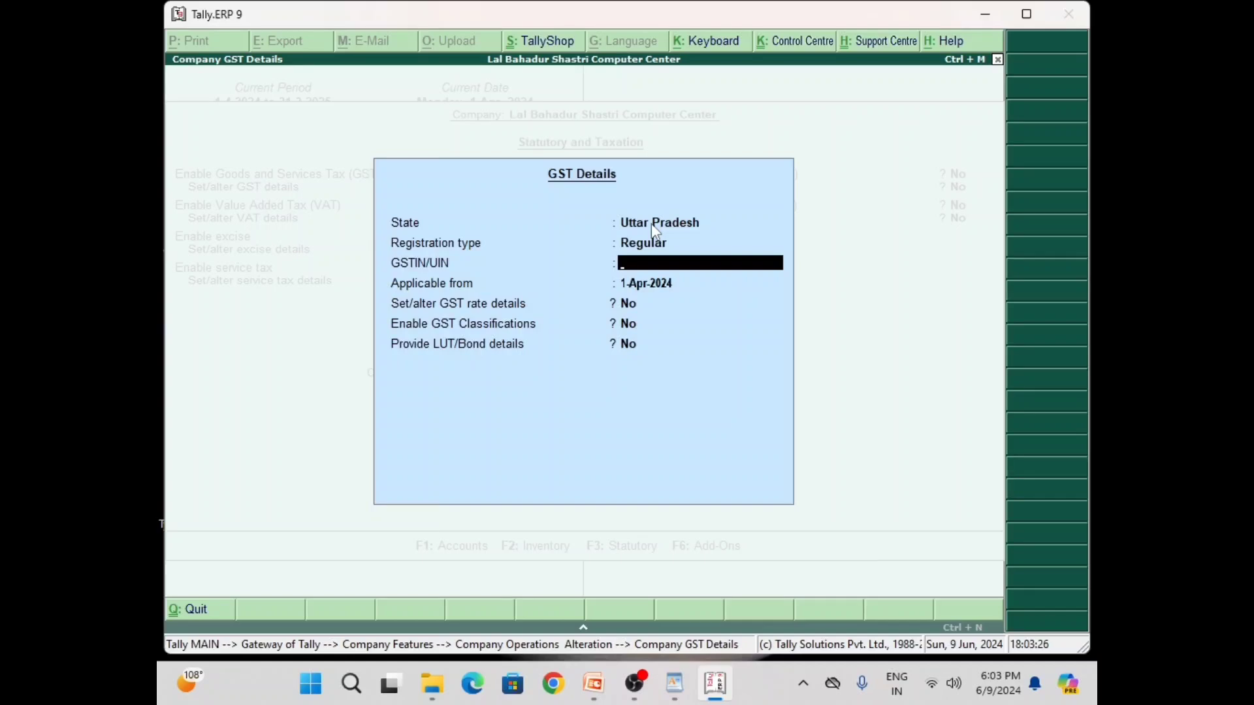
type("ASSDFQWER12")
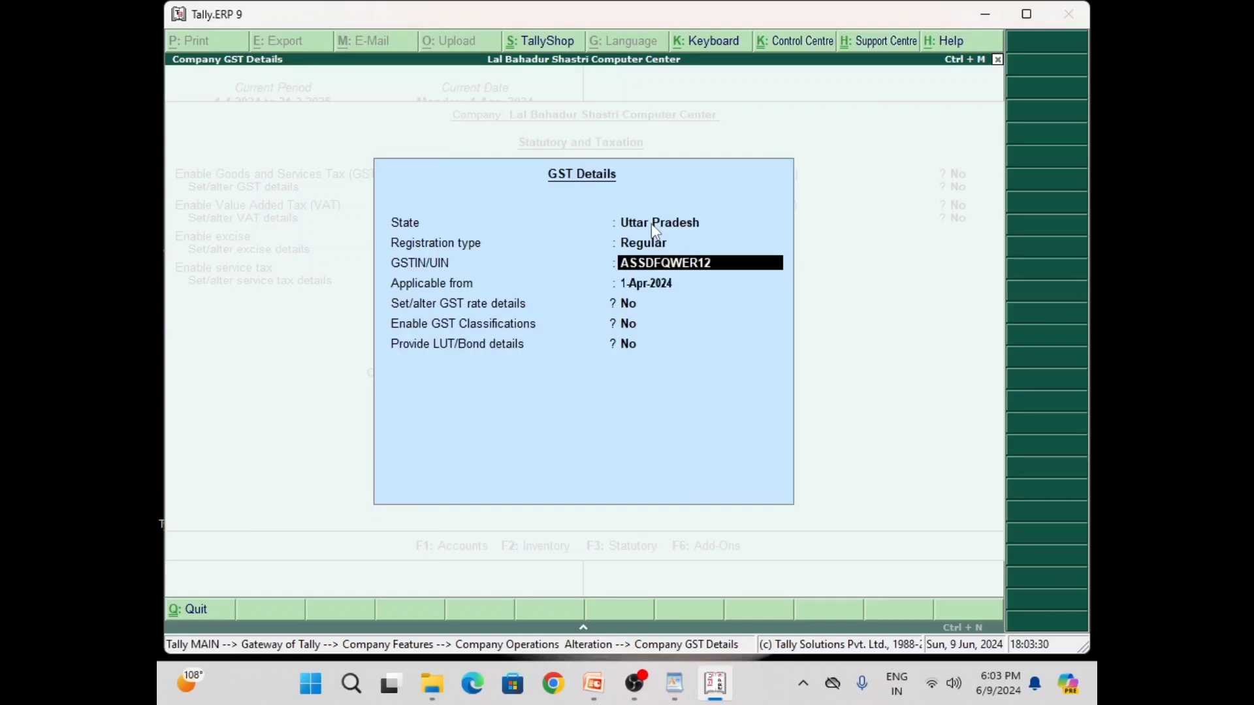
type("344")
key("Return")
key("Return")
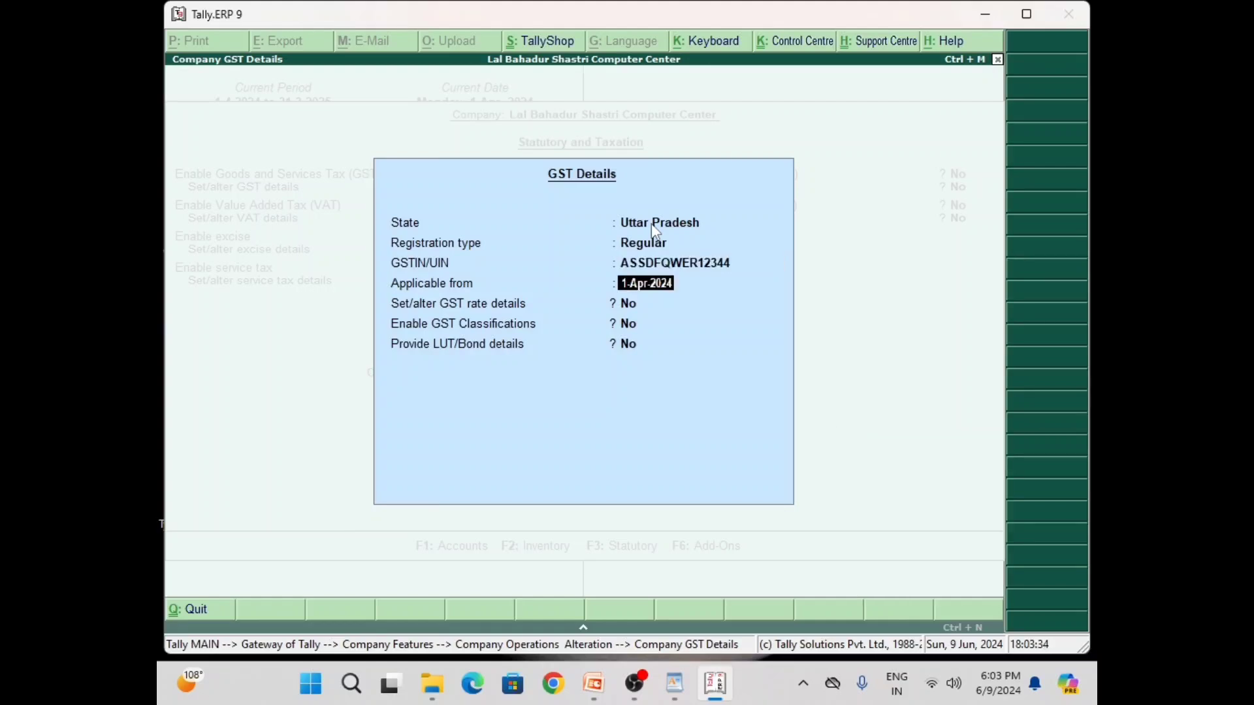
key("Return")
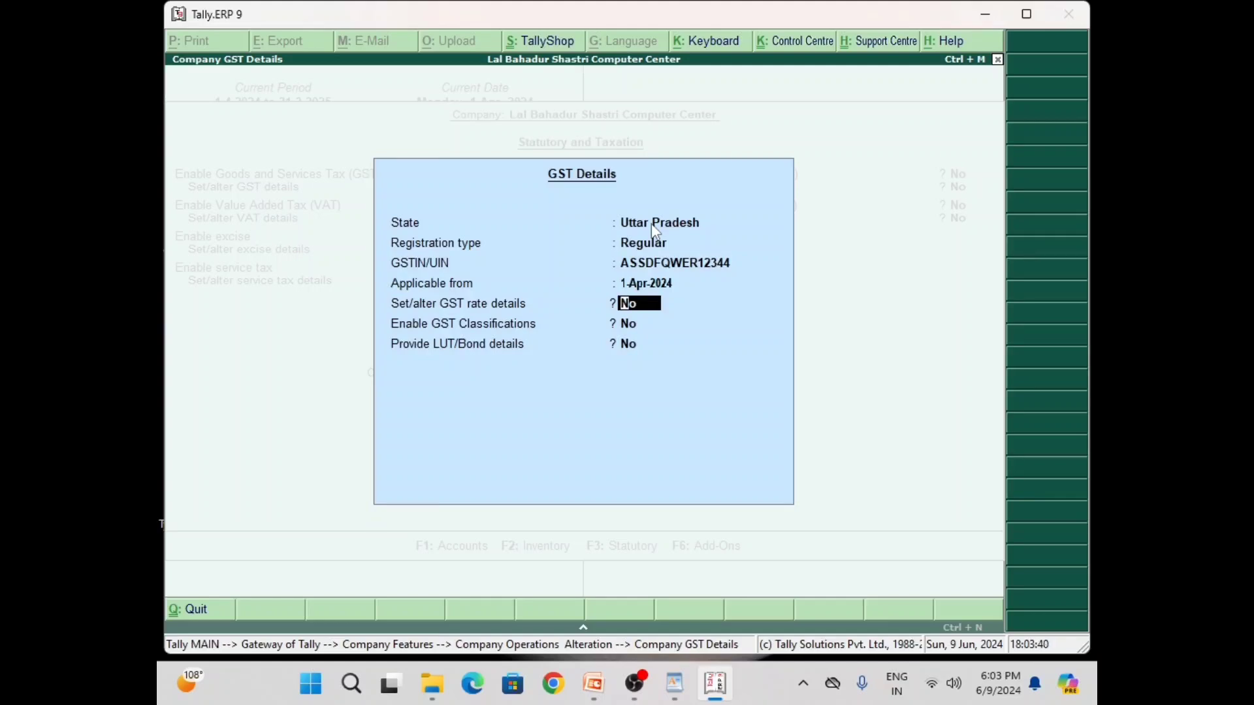
Set GST rate details to Taxable with 18% integrated tax, then return to Gateway of Tally
type("y")
key("Return")
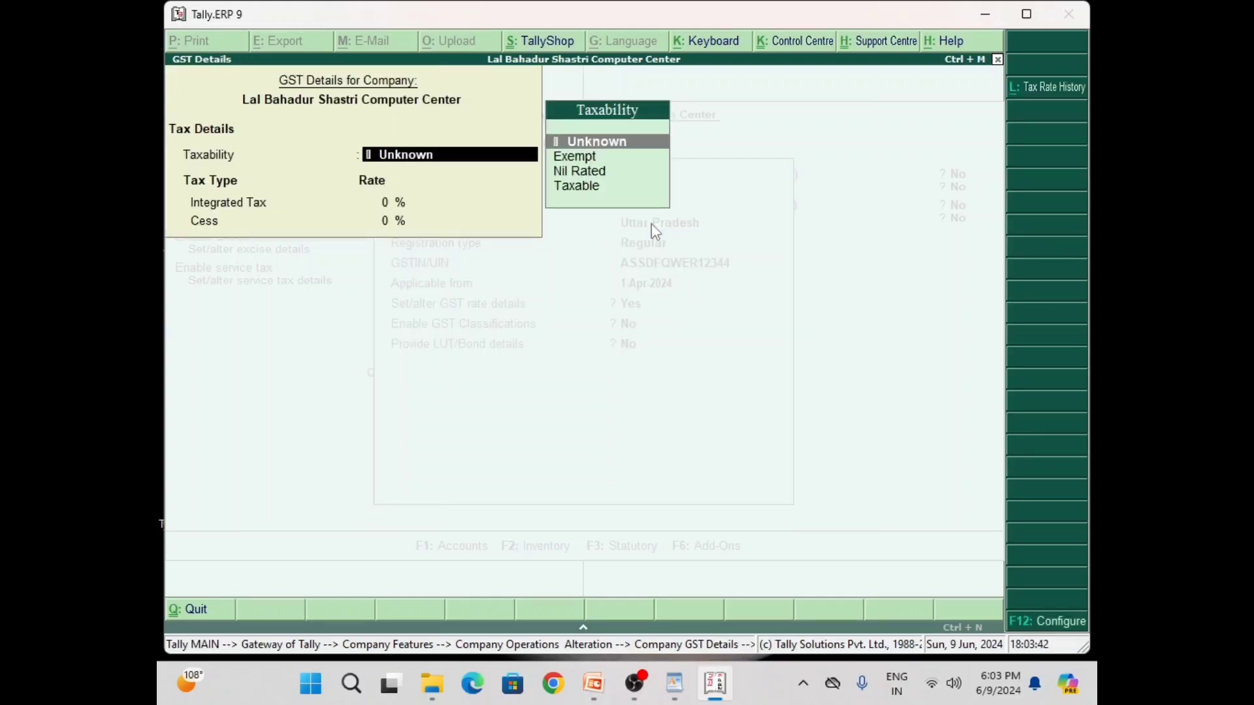
key("Down")
key("Down")
key("Down")
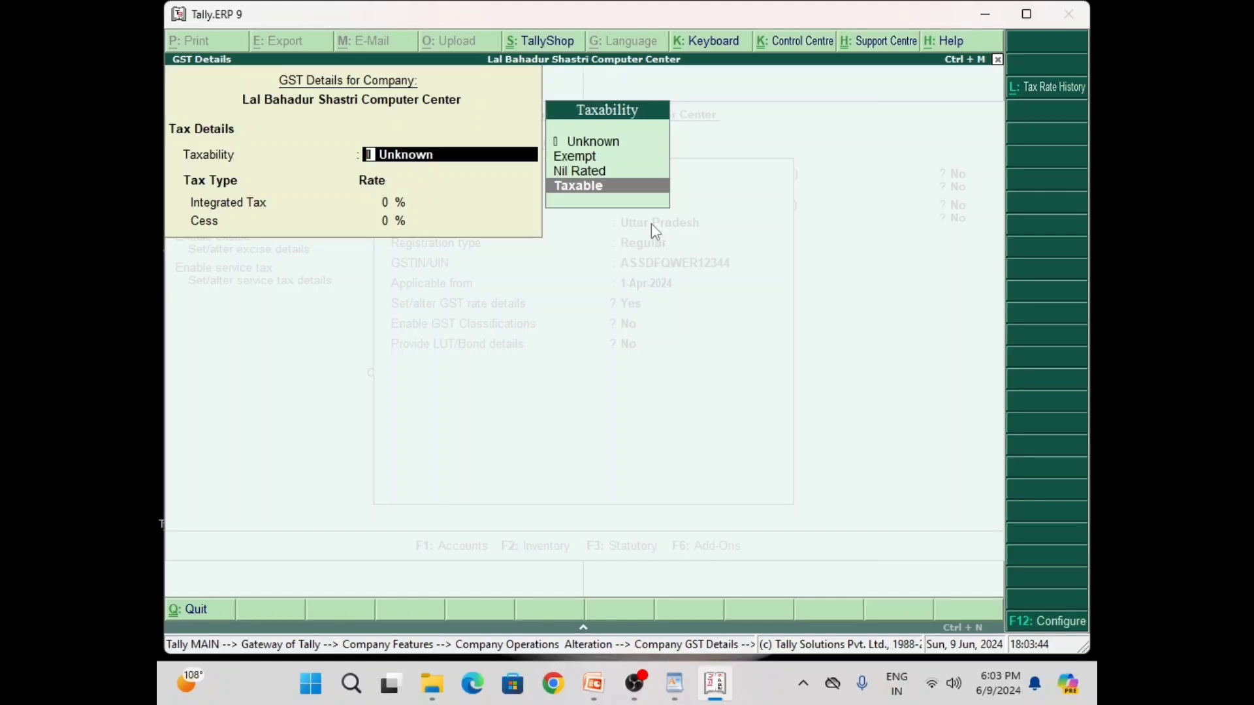
key("Return")
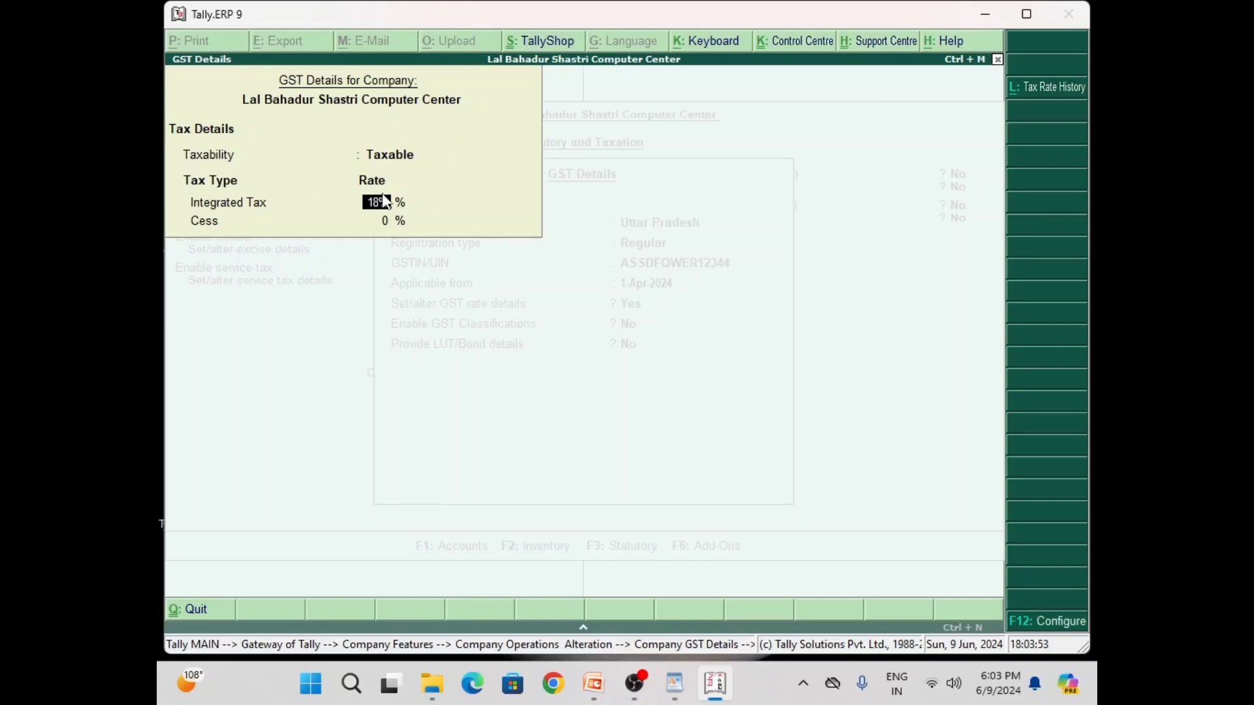
key("Return")
key("Return")
key("Return")
key("Return")
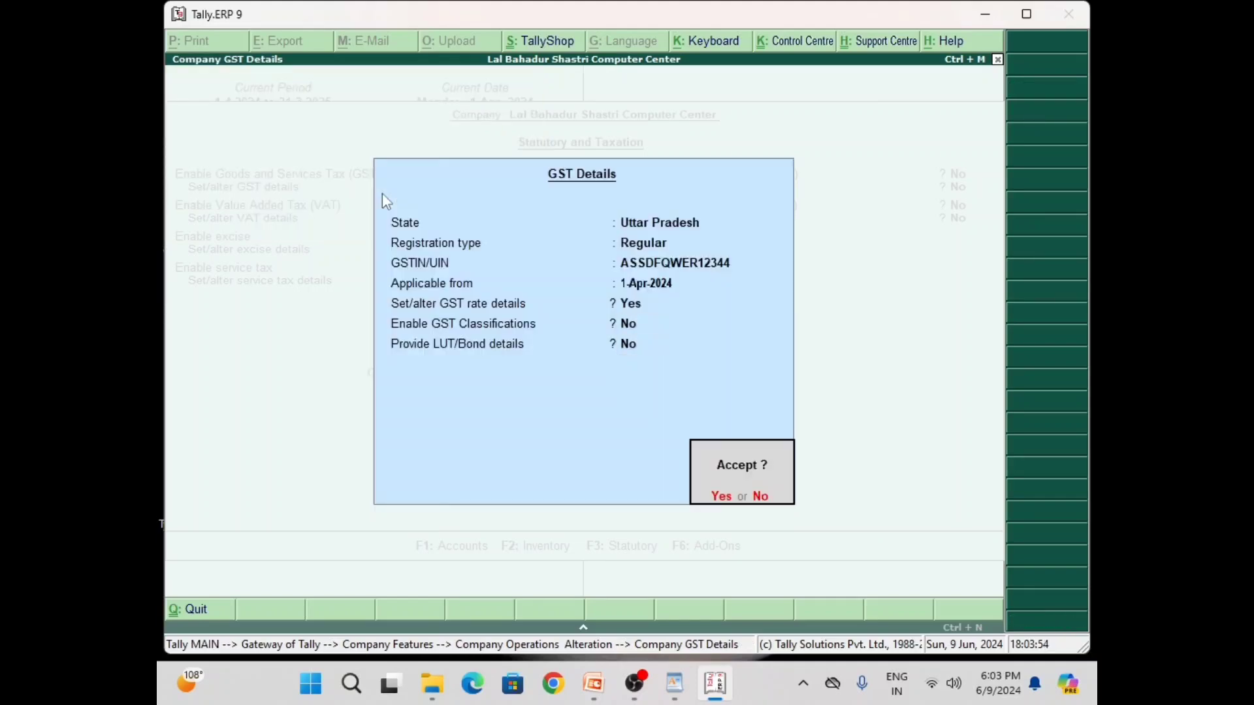
key("Return")
key("Return")
key("Return")
key("Return")
key("Return")
key("Return")
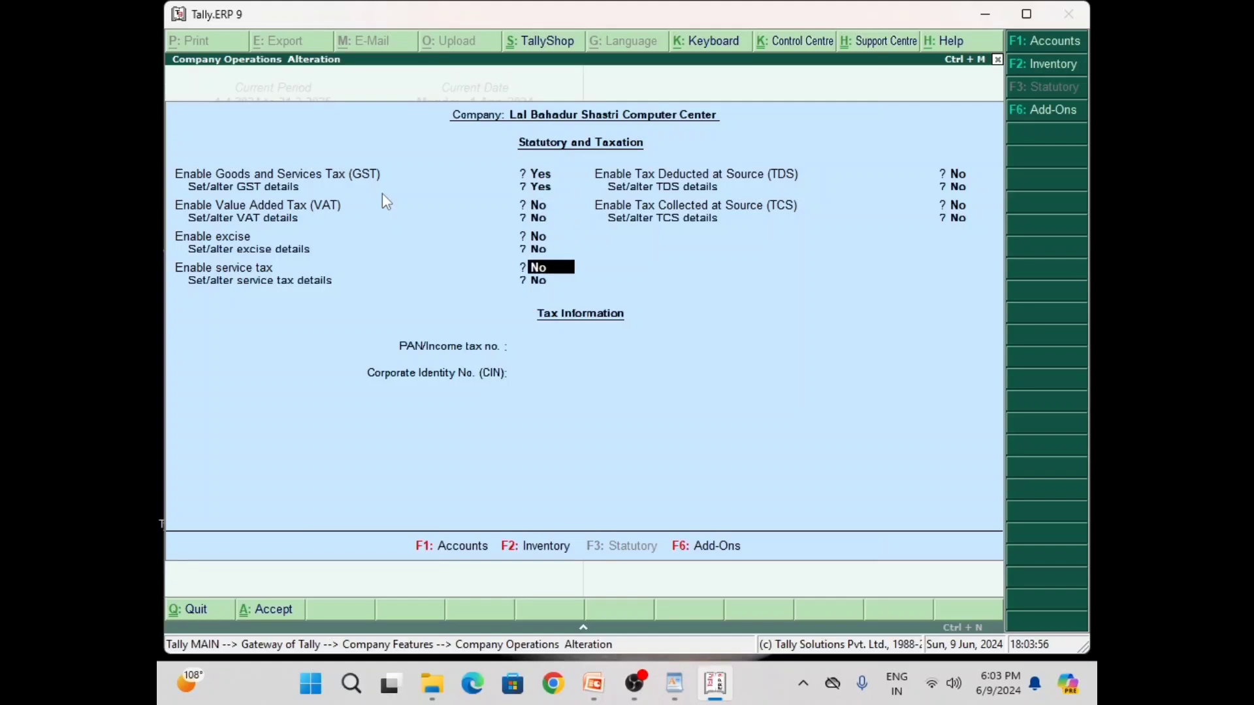
key("Return")
key("Return")
key("Return")
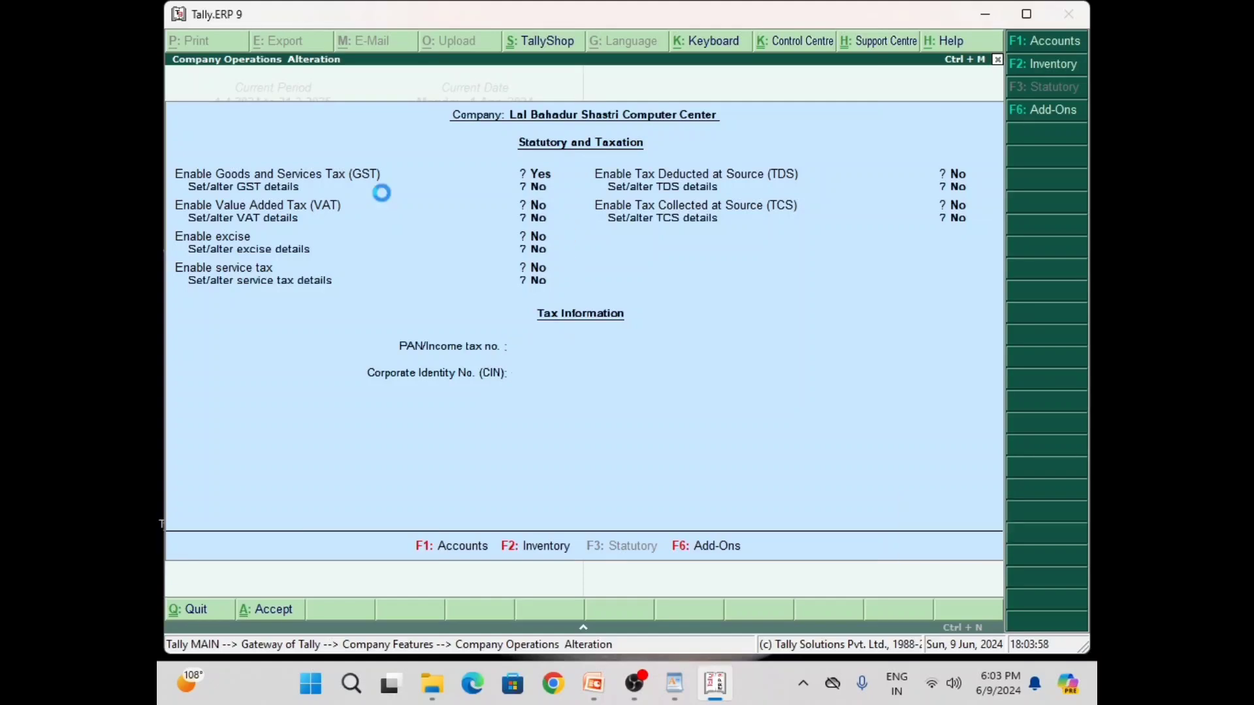
key("Escape")
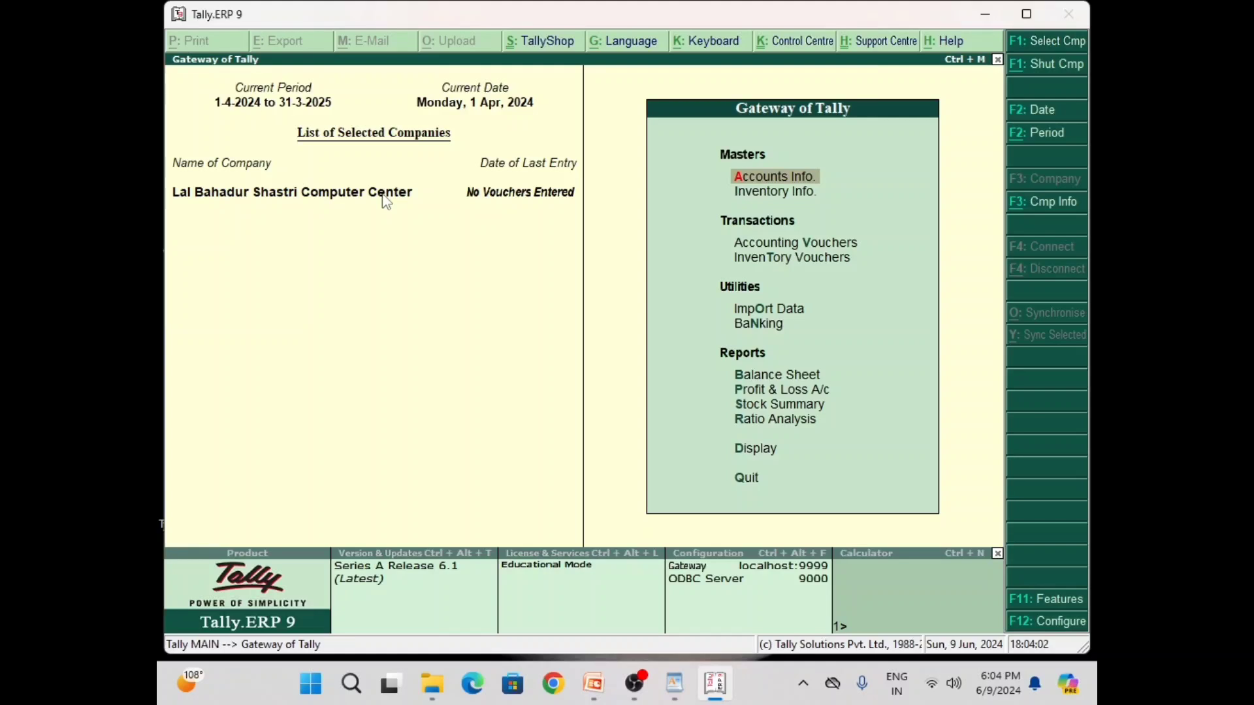
Create a Purchase A/c ledger under Purchase Accounts with inventory values affected
key("Return")
key("Down")
key("Return")
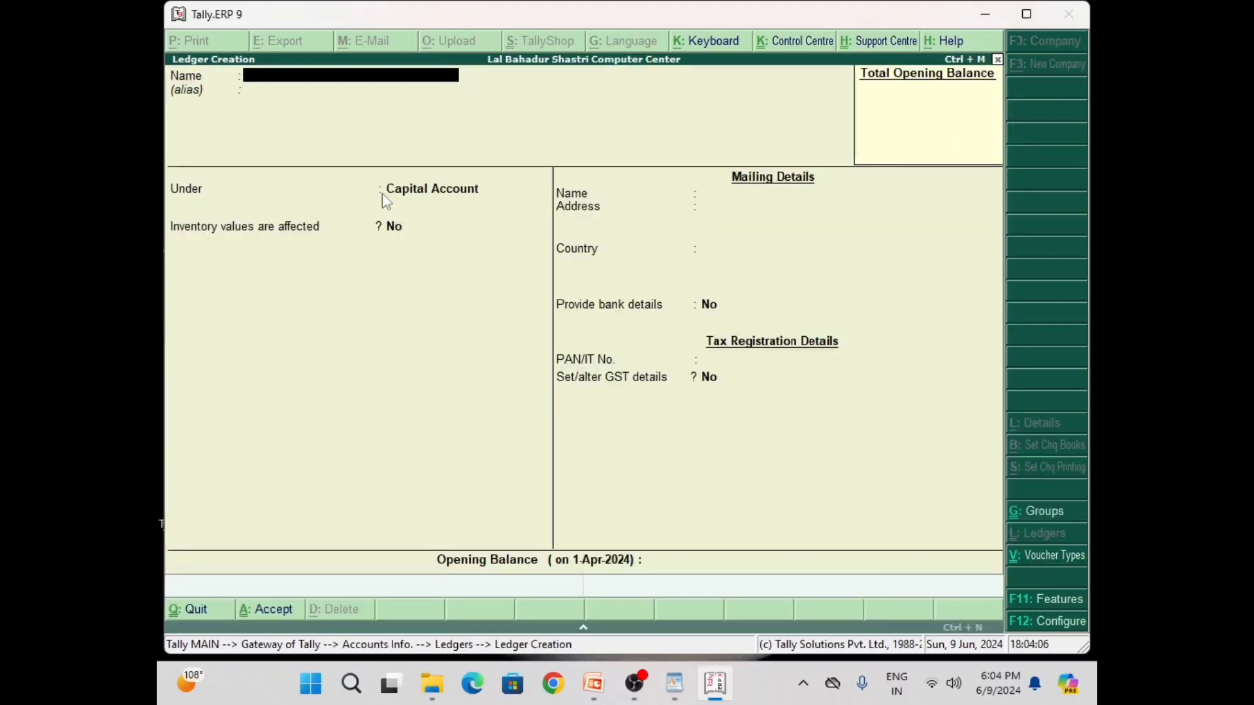
type("Purchase A/c")
key("Return")
key("Return")
type("P")
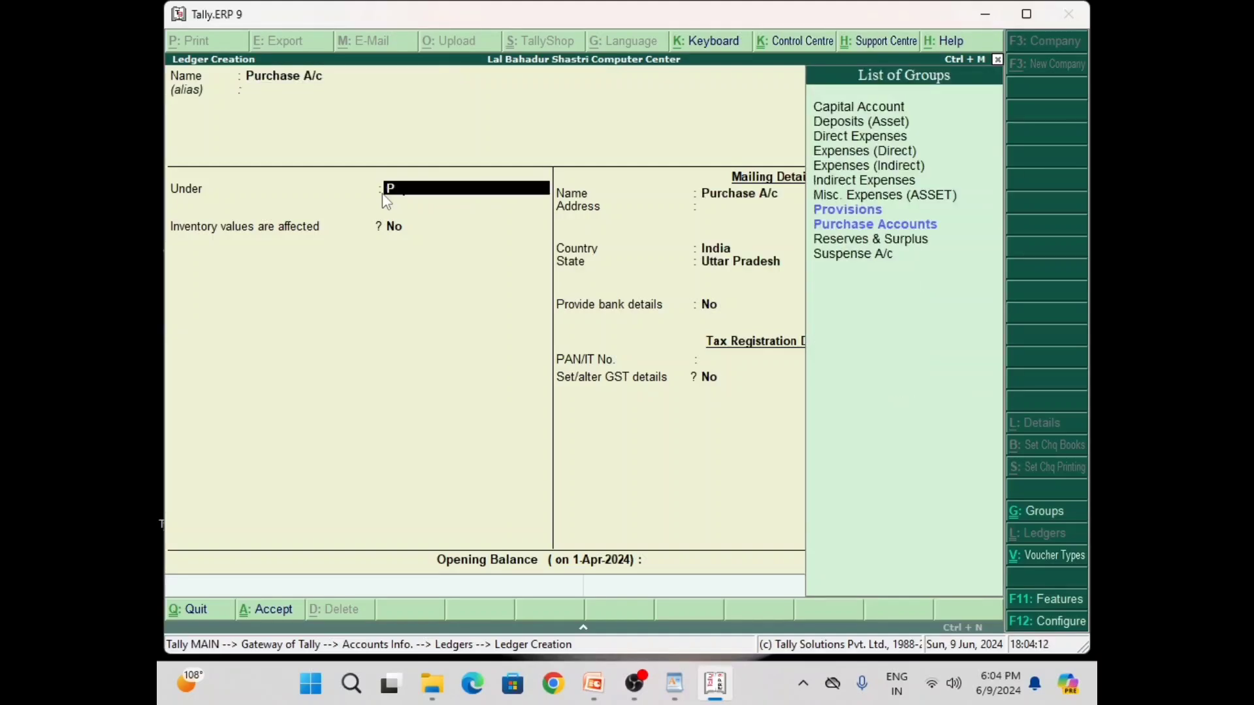
key("Down")
key("Return")
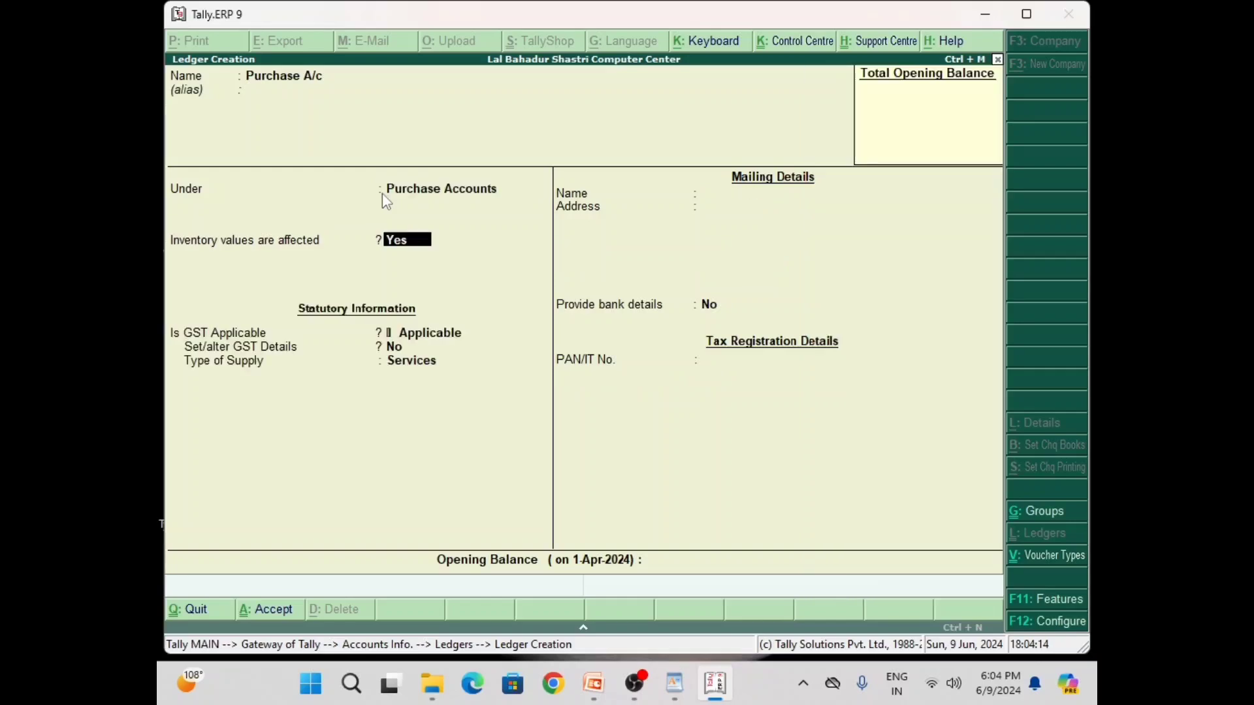
key("Return")
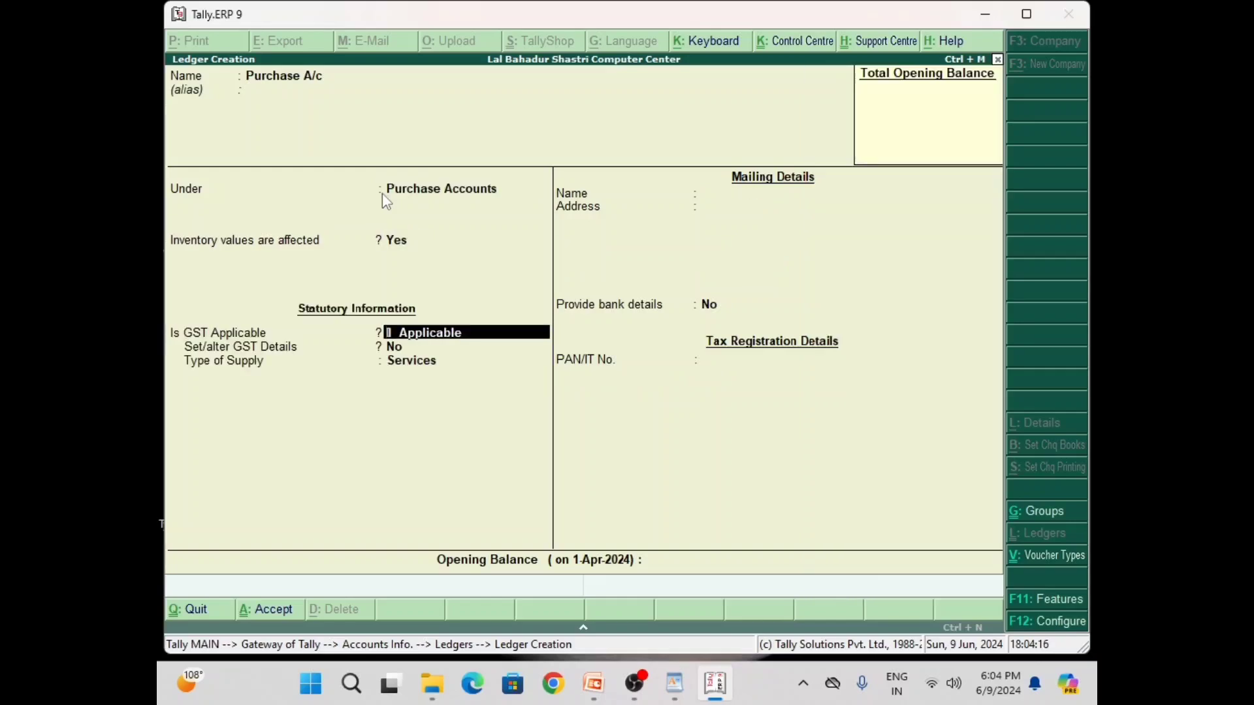
key("Return")
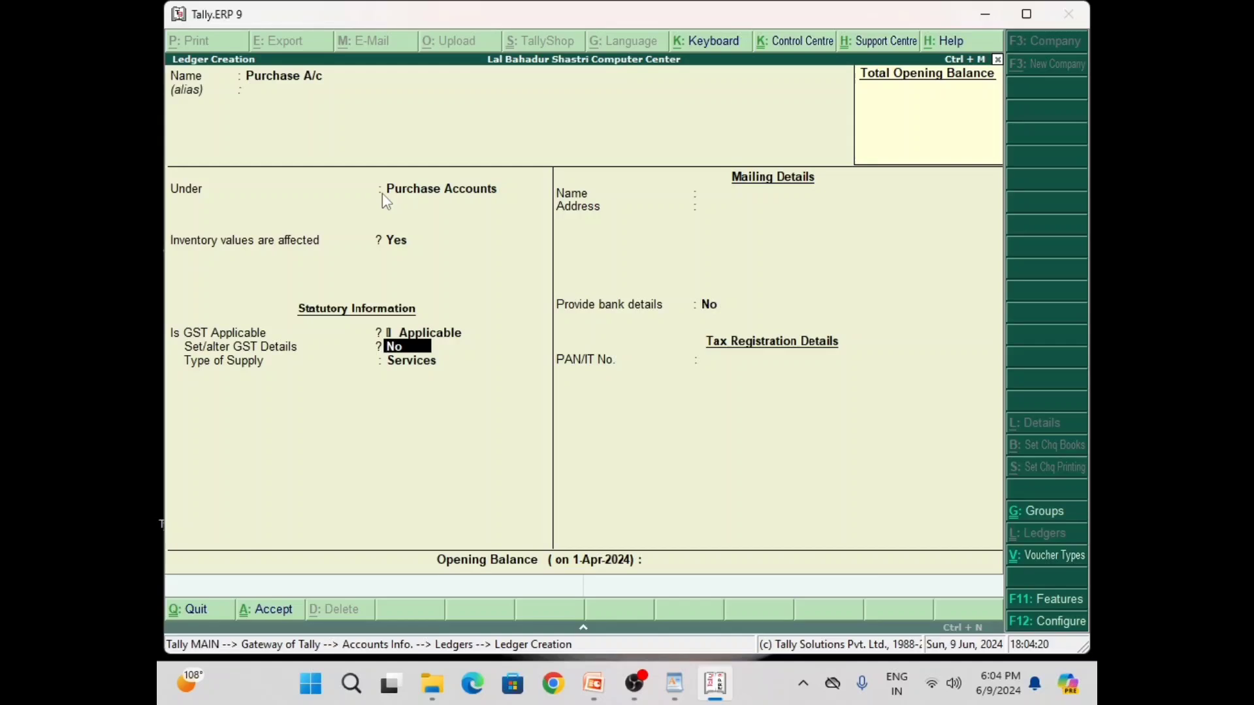
Give Purchase A/c GST details: Purchase Taxable nature, 18% integrated tax, Goods supply
type("y")
key("Return")
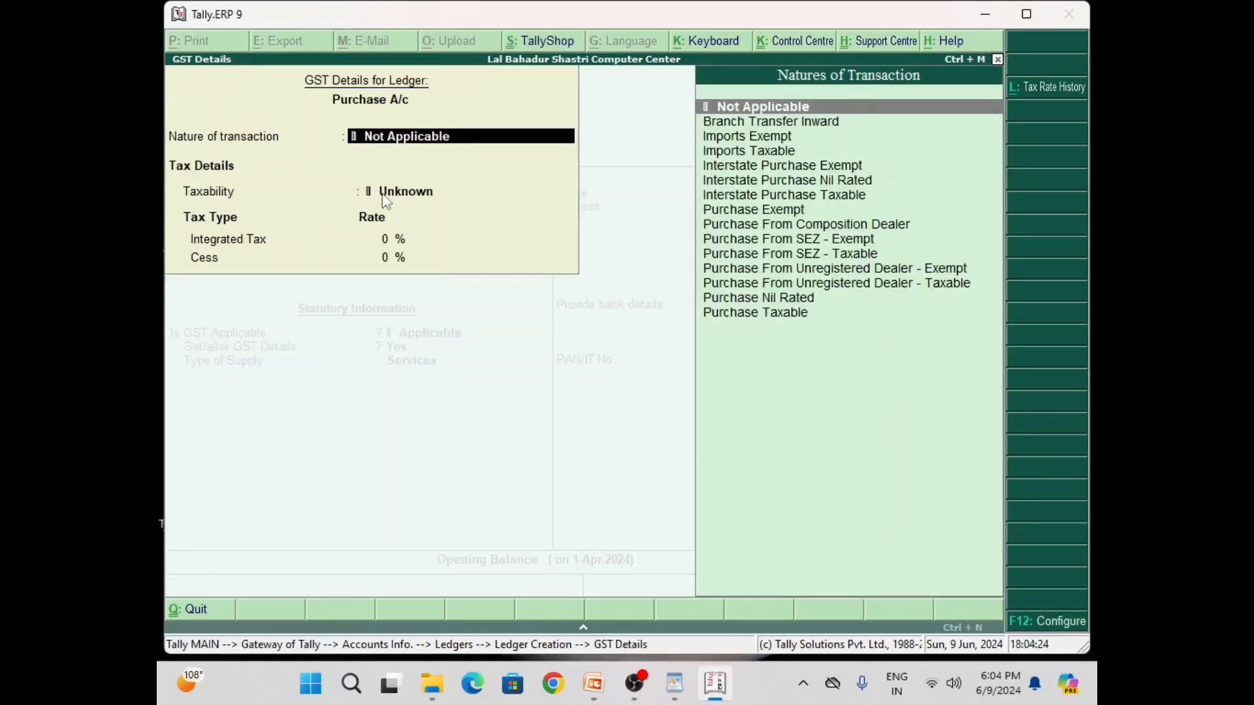
key("Down")
key("Down")
key("Down")
key("Down")
key("Down")
key("Down")
key("Down")
key("Down")
key("Down")
key("Down")
key("Down")
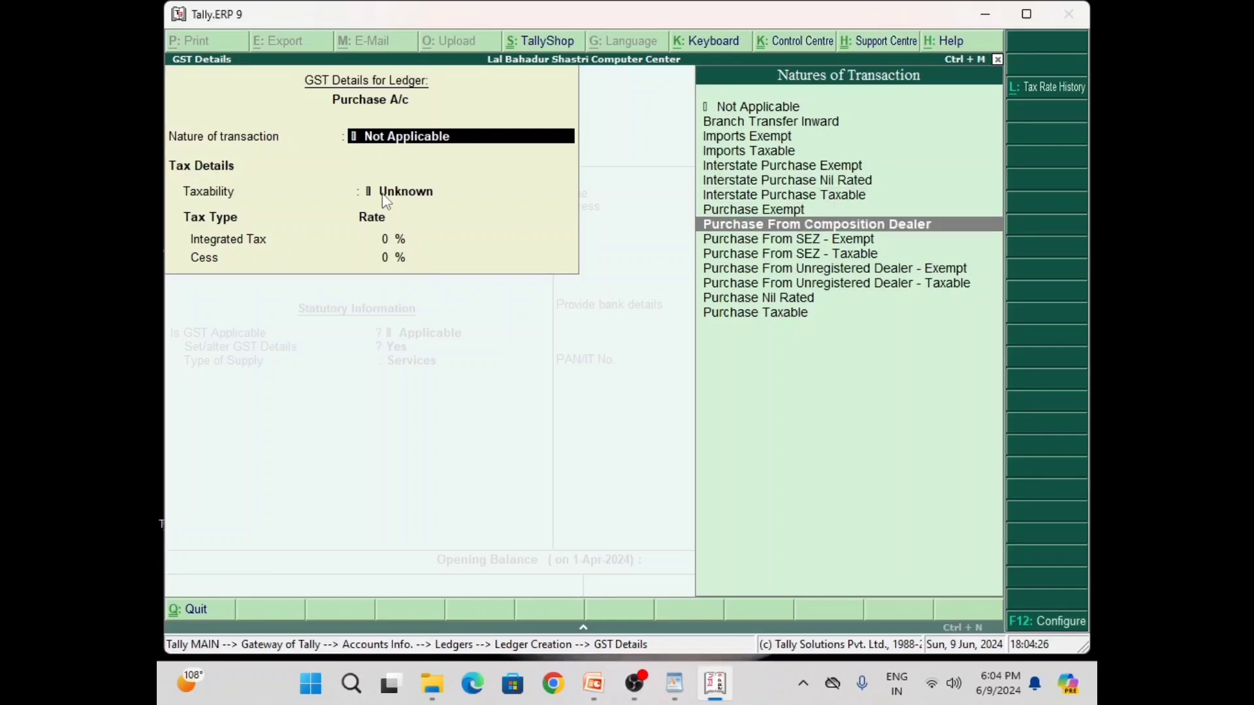
key("Down")
key("Down")
key("Down")
key("Return")
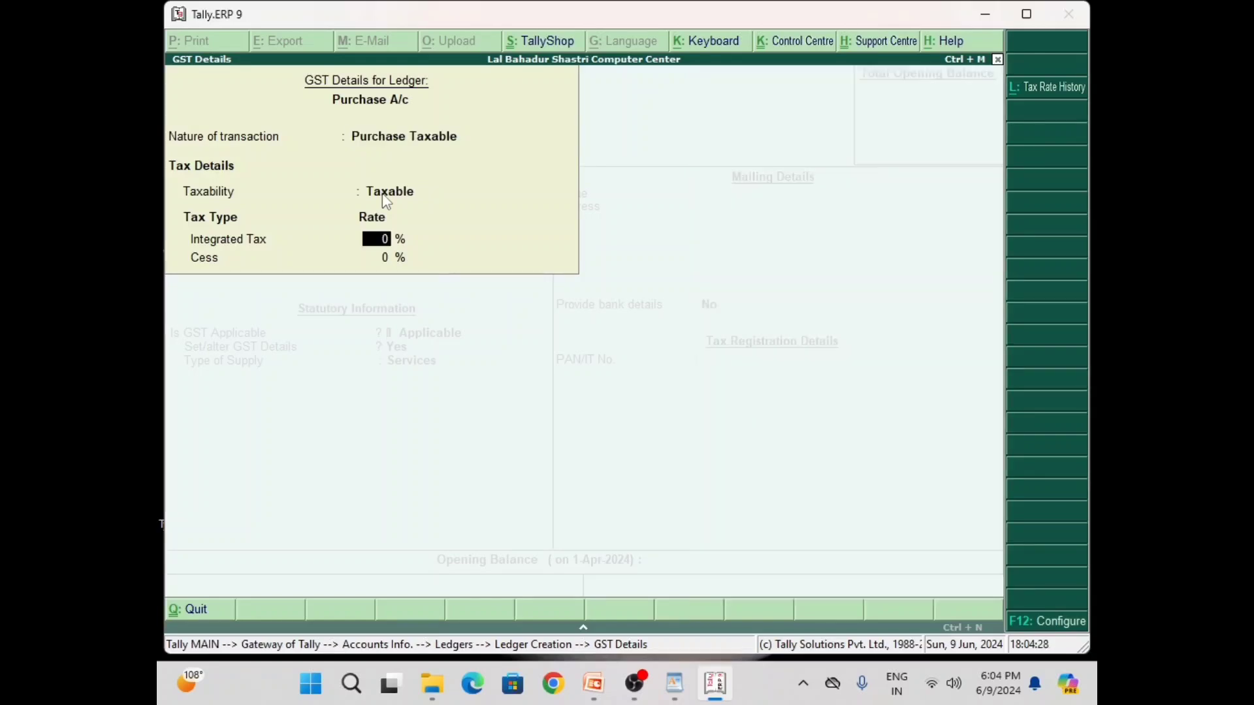
type("18")
key("Return")
key("Return")
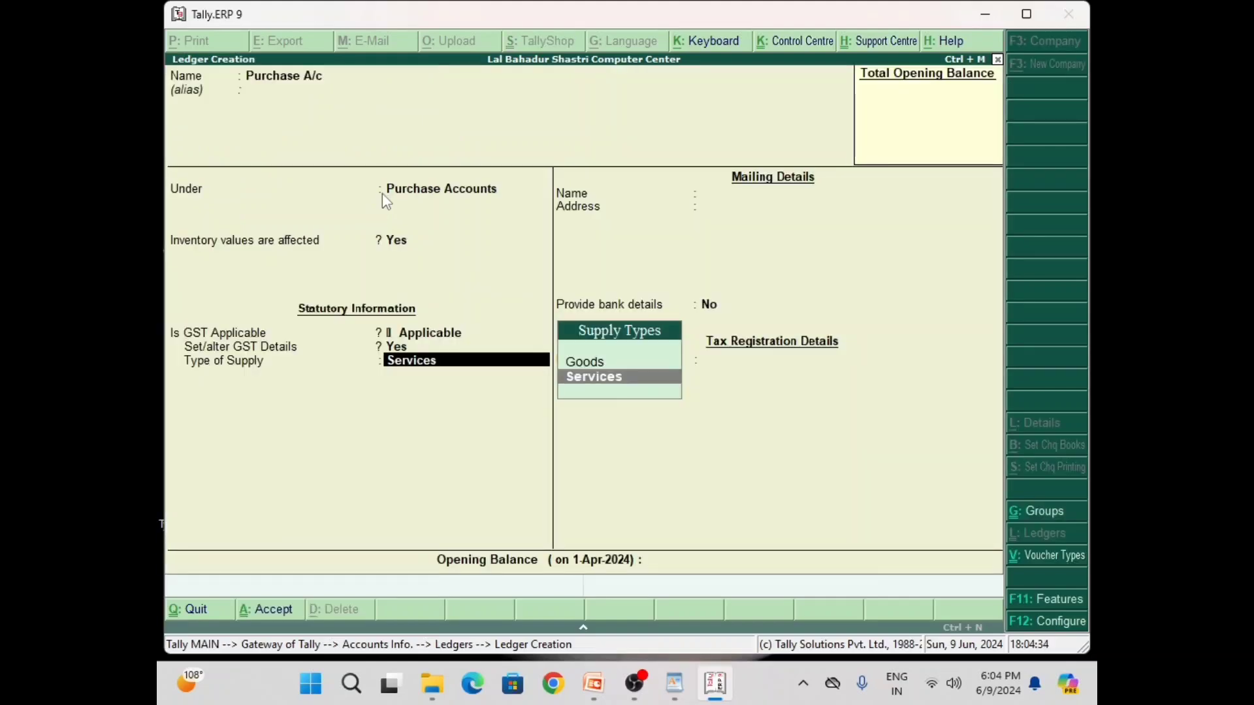
key("Up")
key("Return")
key("Return")
key("Return")
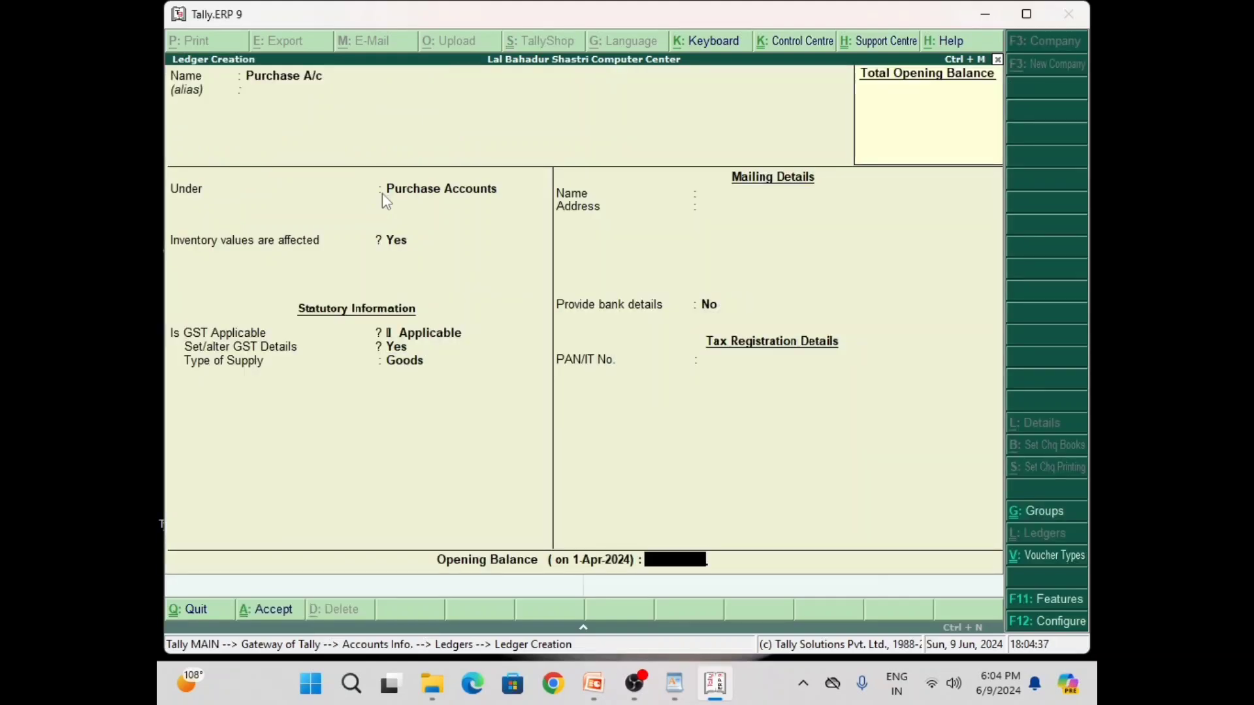
key("Return")
key("Return")
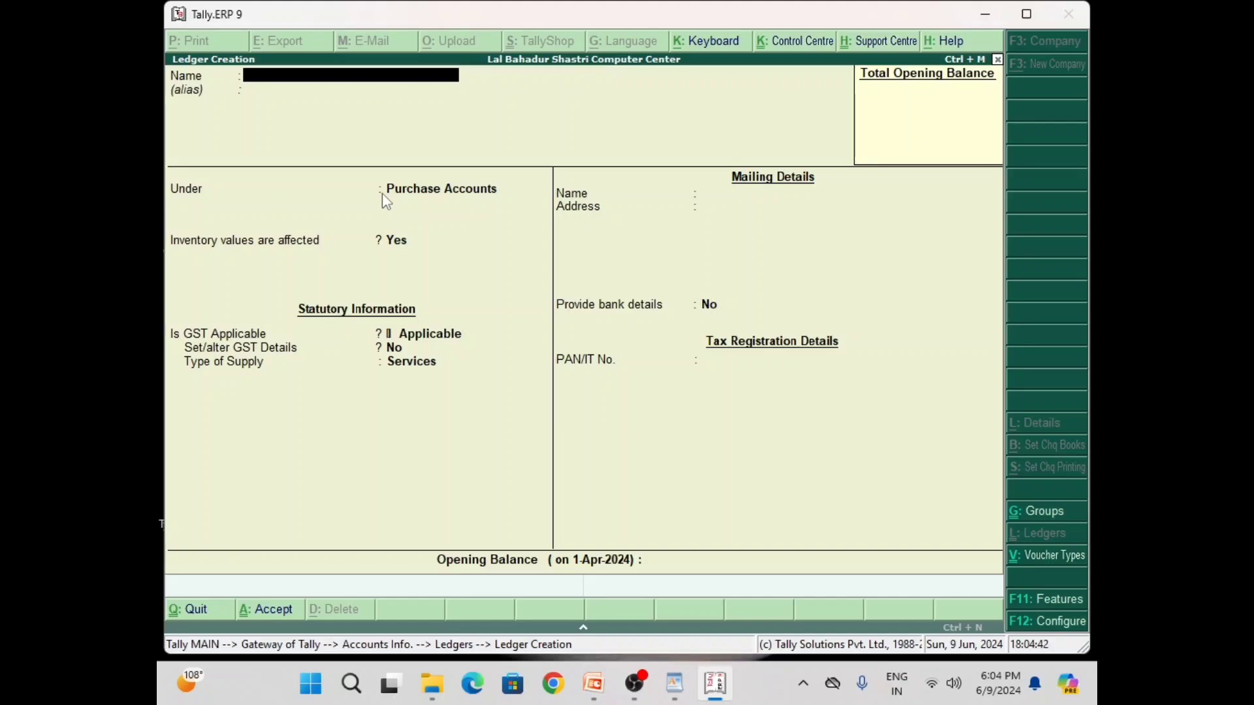
Save Input IGST A/c under Duties & Taxes as GST Integrated Tax at 18%, rounding Not Applicable
type("Input IGST A/c")
key("Return")
key("Return")
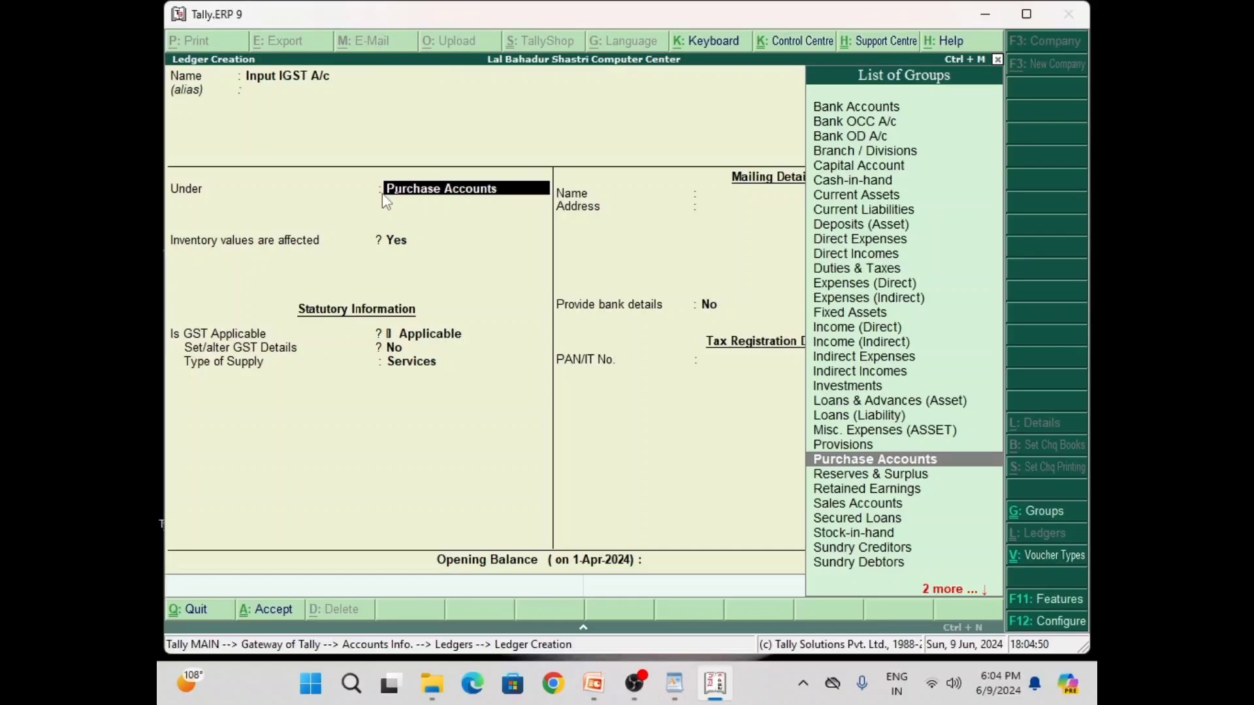
type("d")
key("Down")
key("Down")
key("Down")
key("Return")
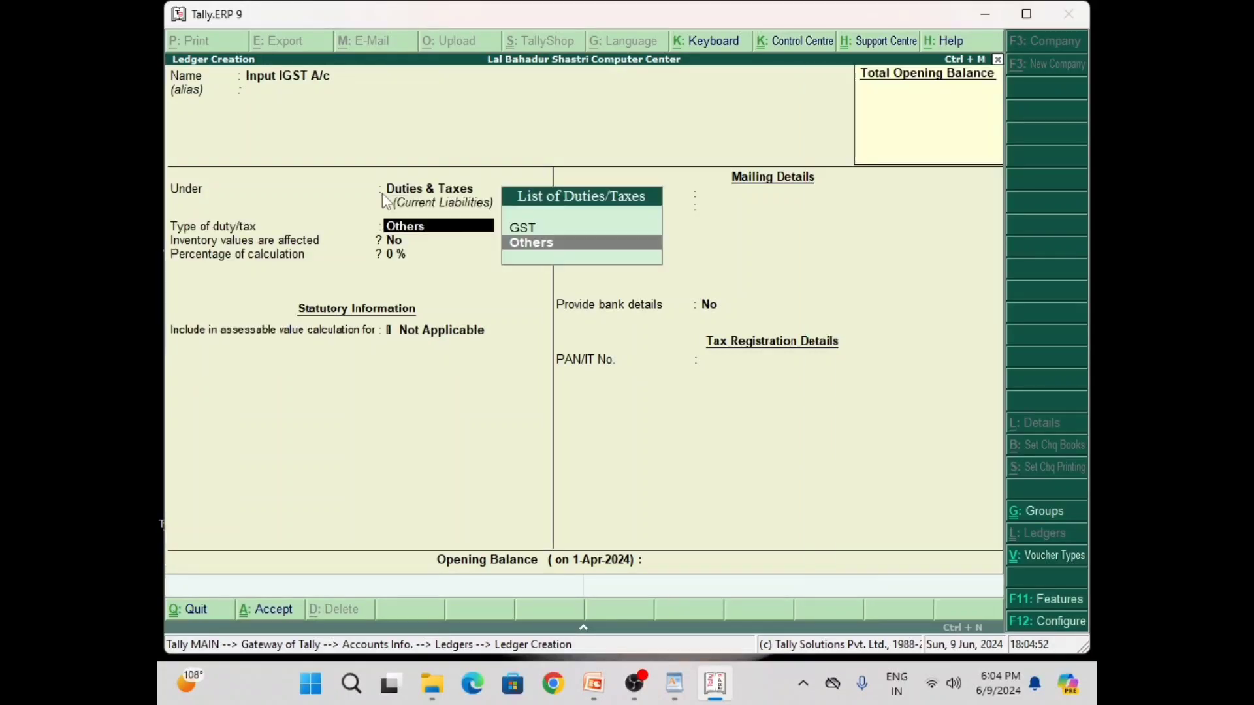
key("Up")
key("Return")
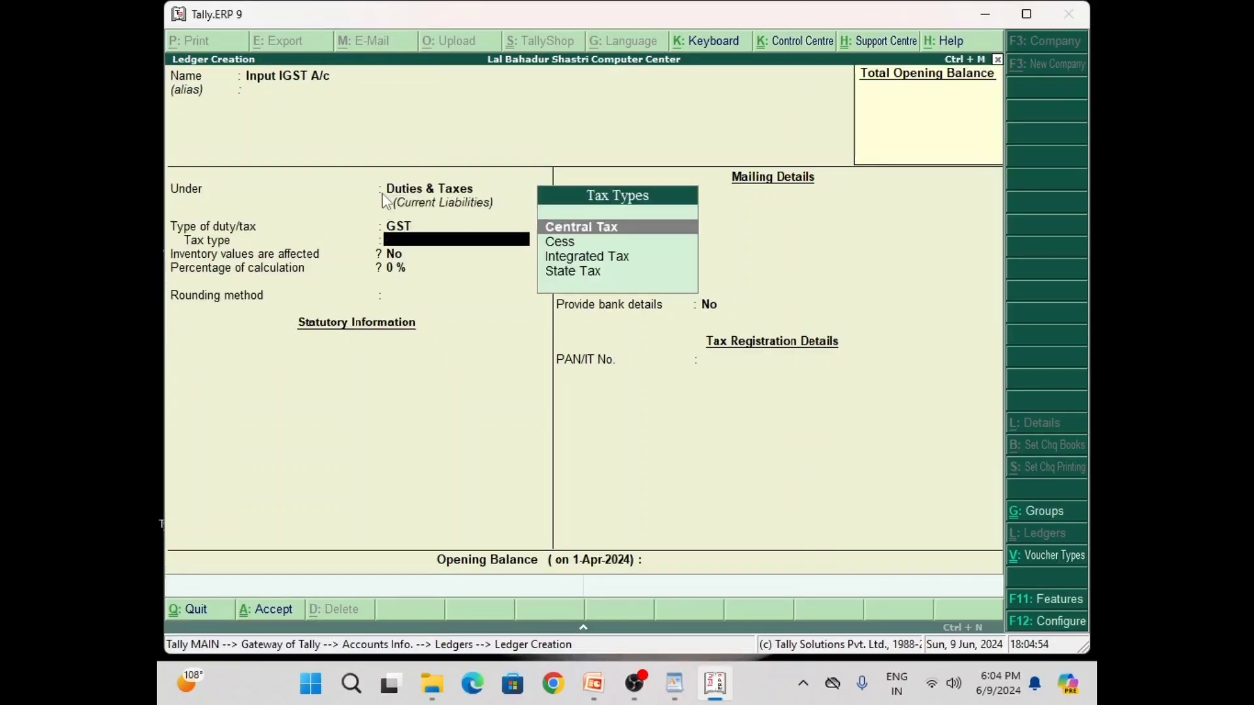
key("Down")
key("Down")
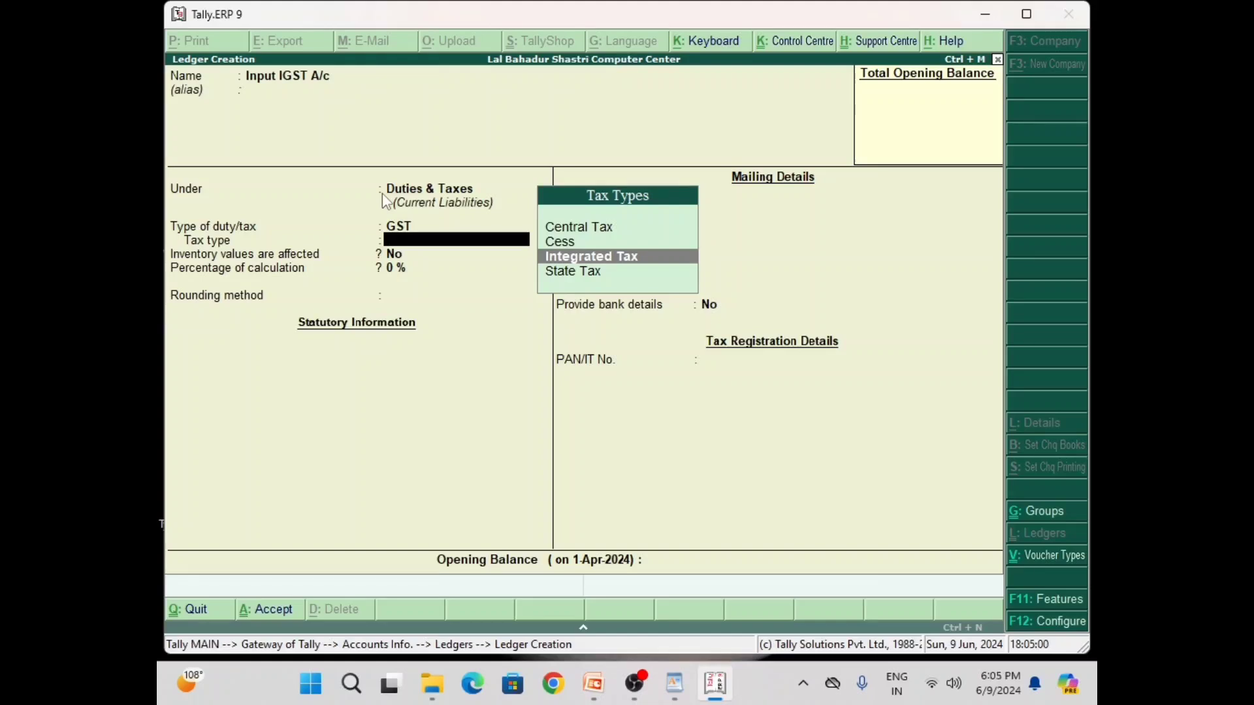
key("Return")
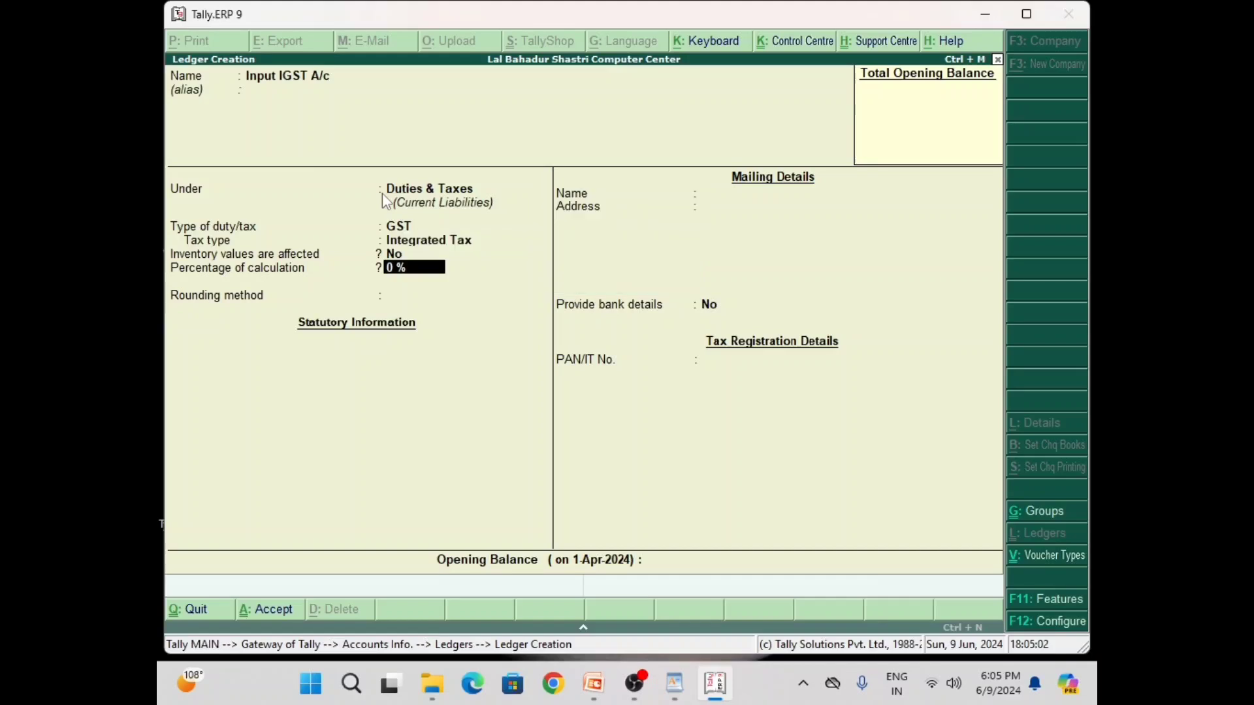
type("18%")
key("Return")
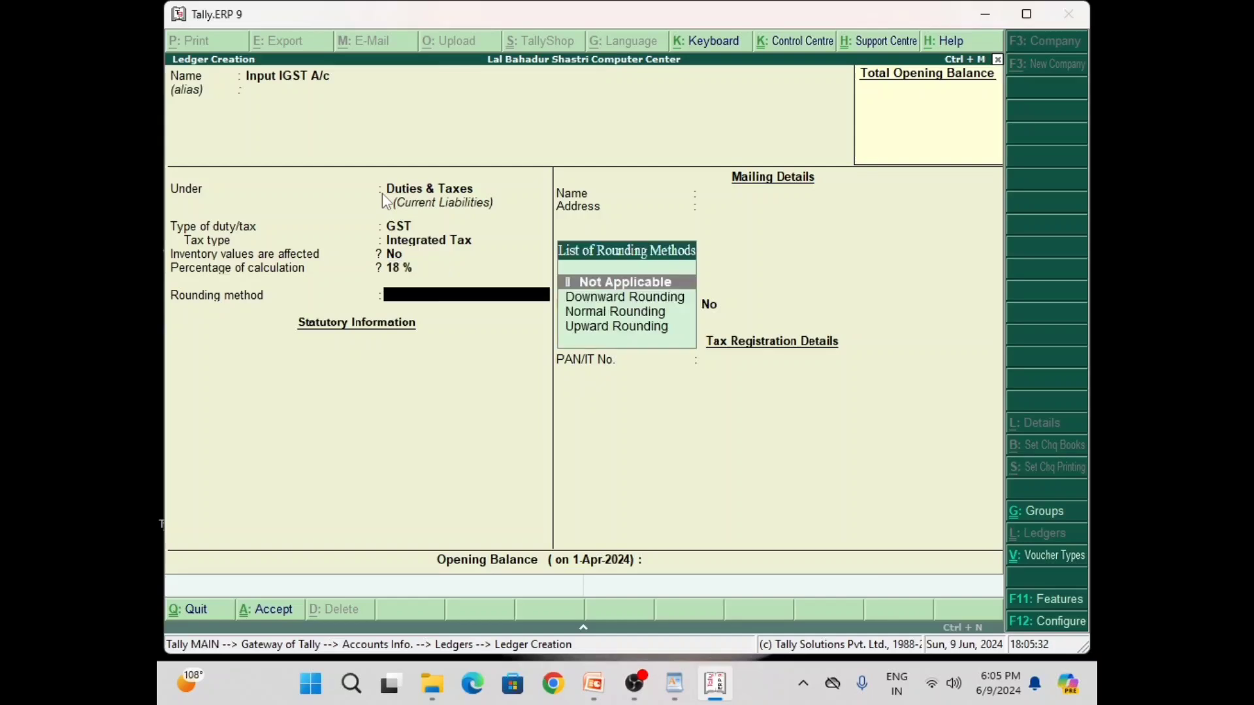
key("Return")
key("Return")
key("Return")
key("Return")
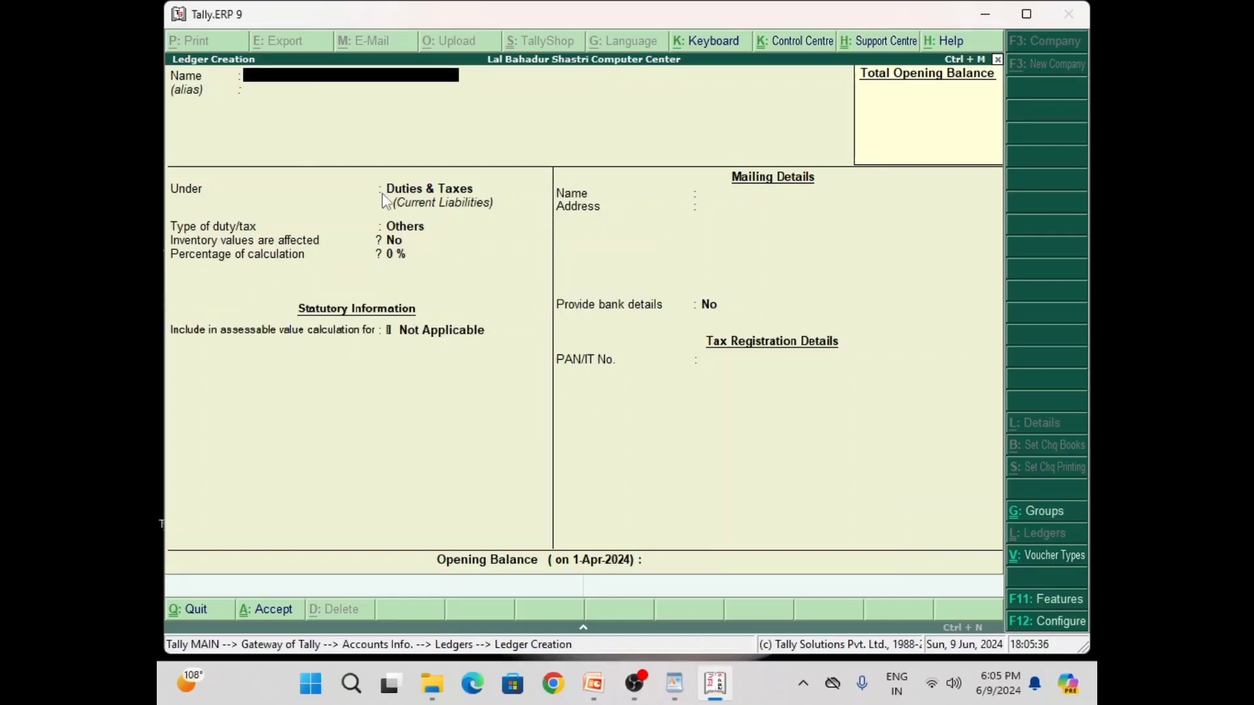
Save the party's ledger under Sundry Debtors with inventory values affected
type("Ramesh A/c")
key("Return")
key("Return")
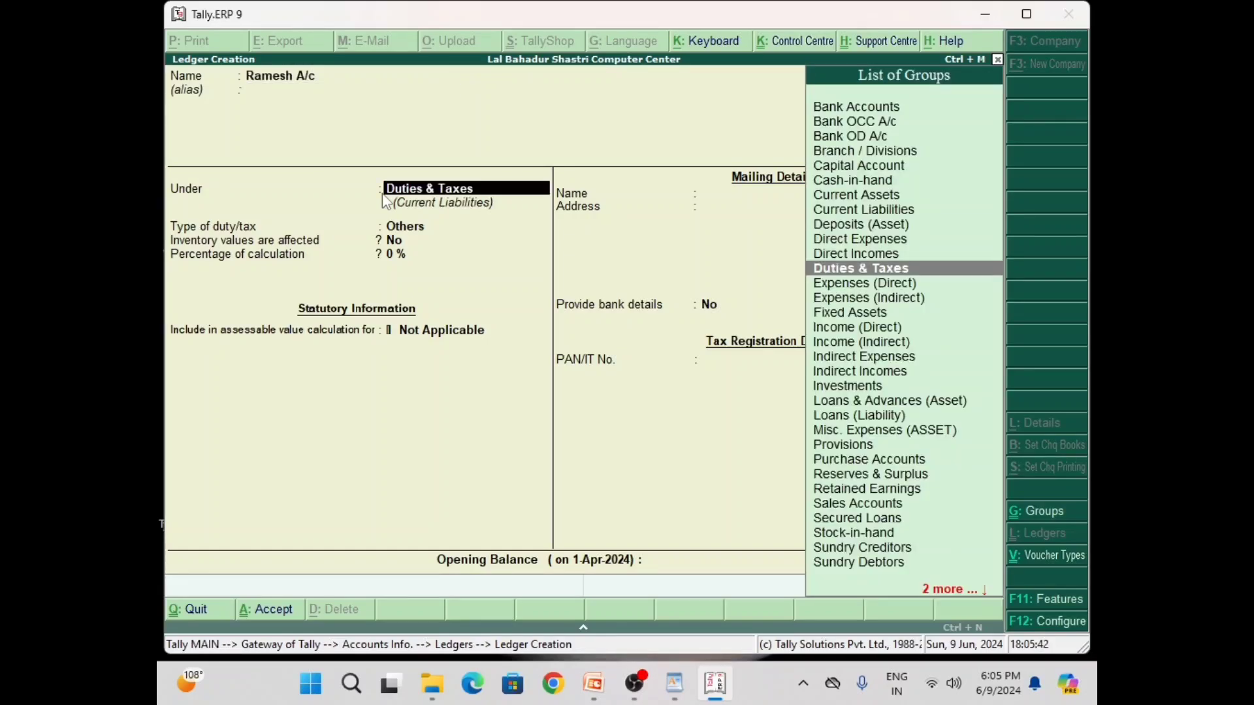
type("S")
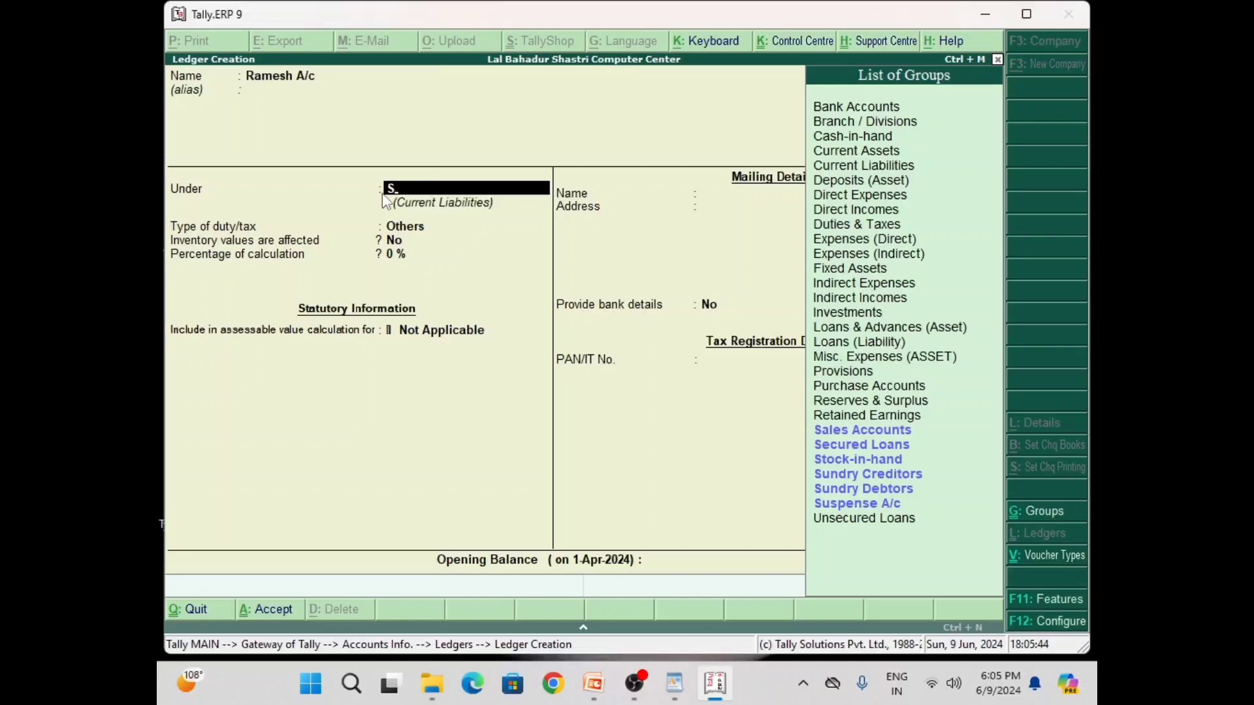
key("Down")
key("Down")
key("Down")
key("Down")
key("Return")
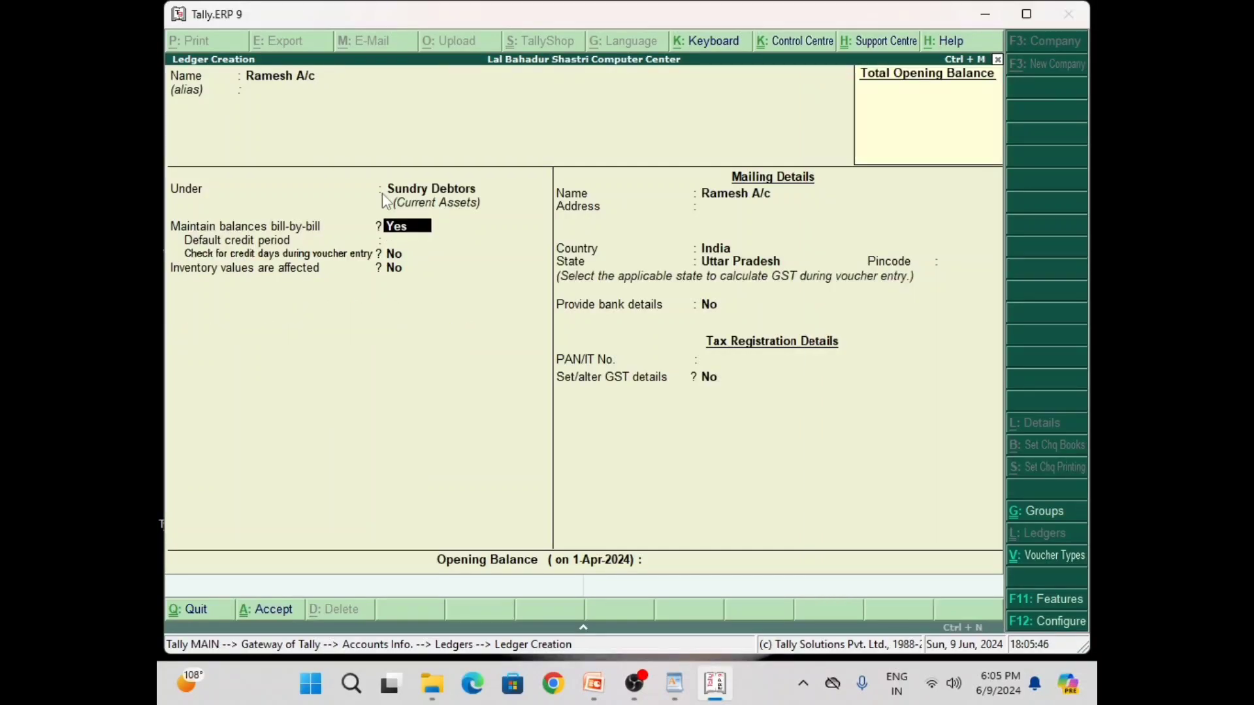
type("ndr")
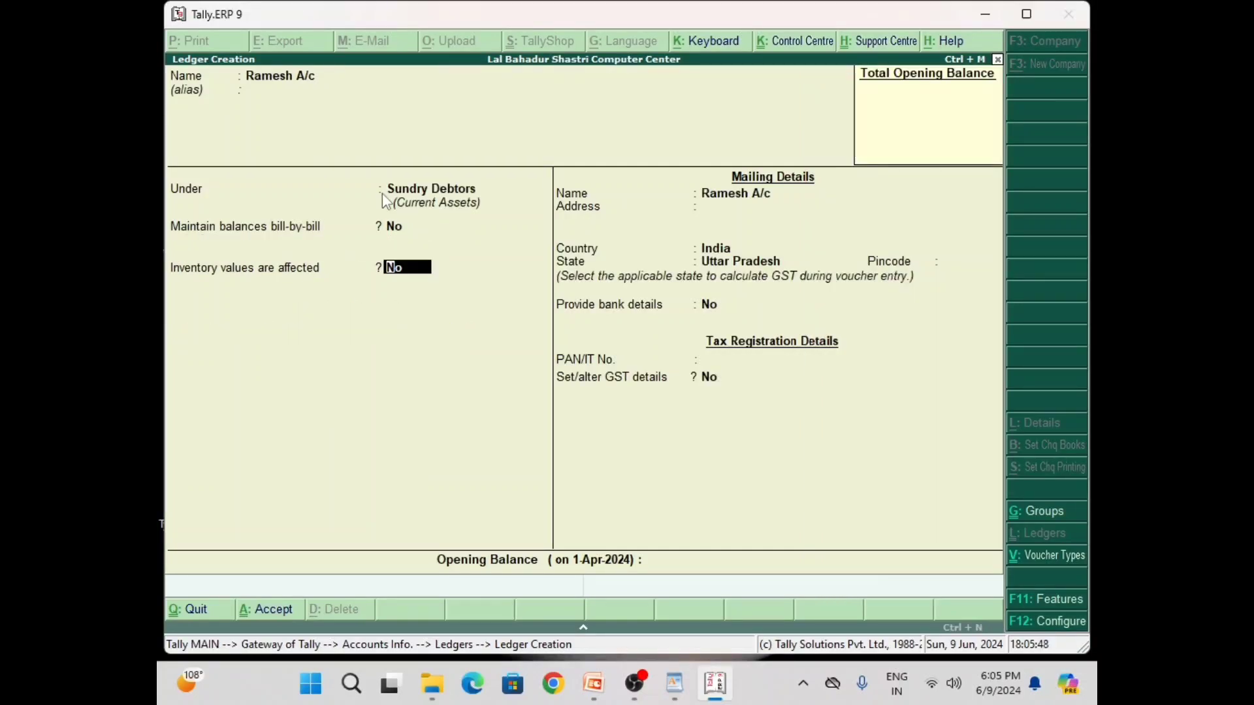
type("y")
key("Return")
key("Return")
key("Return")
key("Return")
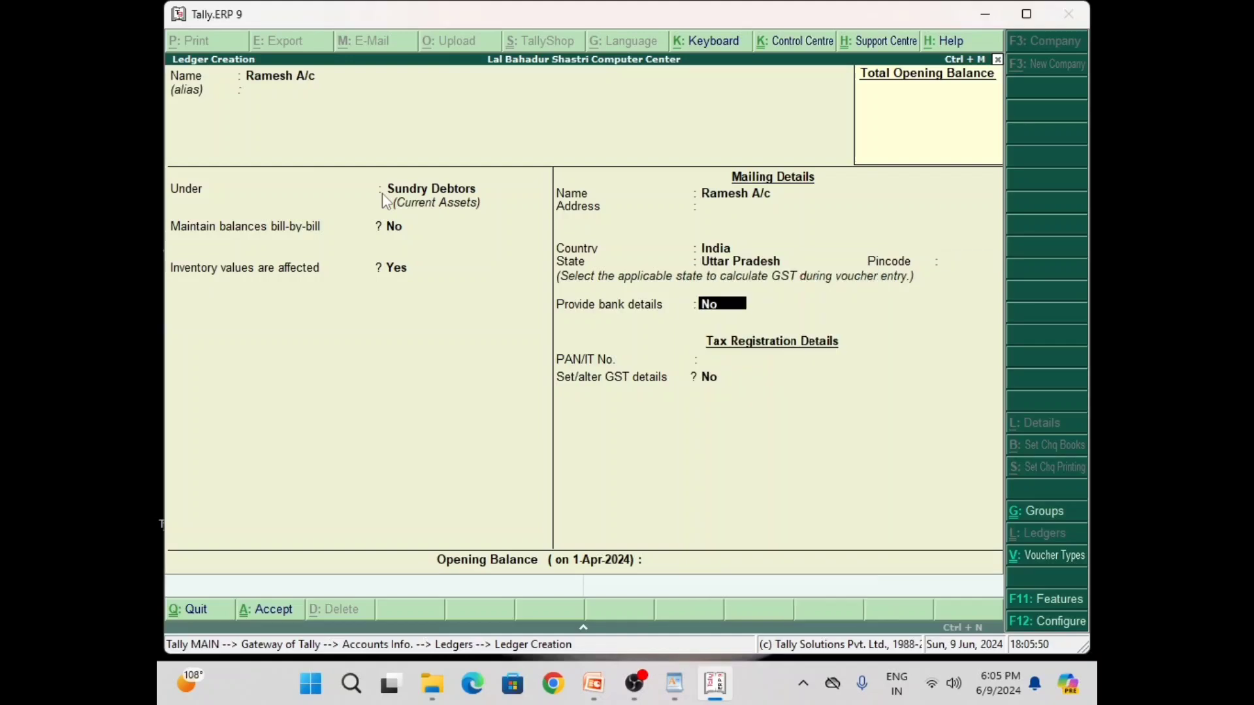
key("Return")
key("Return")
key("Return")
key("Return")
key("y")
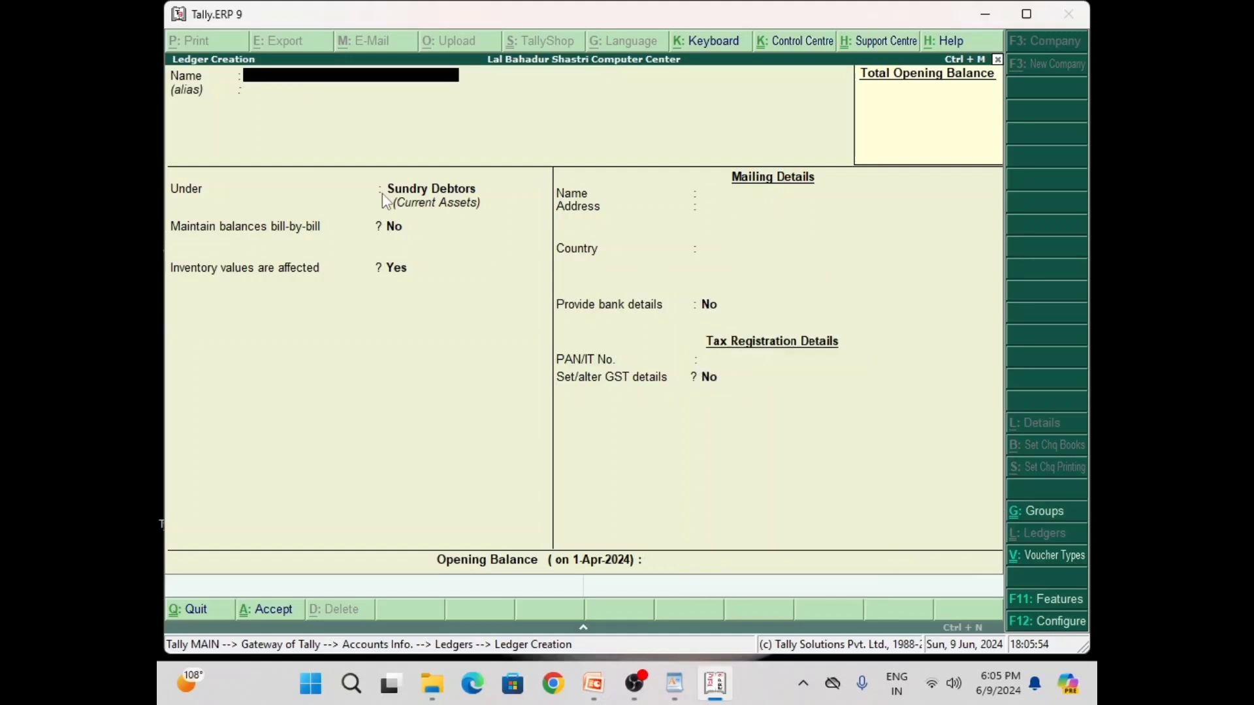
Save an SBI A/c ledger under Bank Accounts and close ledger creation
type("SBI A/c")
key("Return")
type("B")
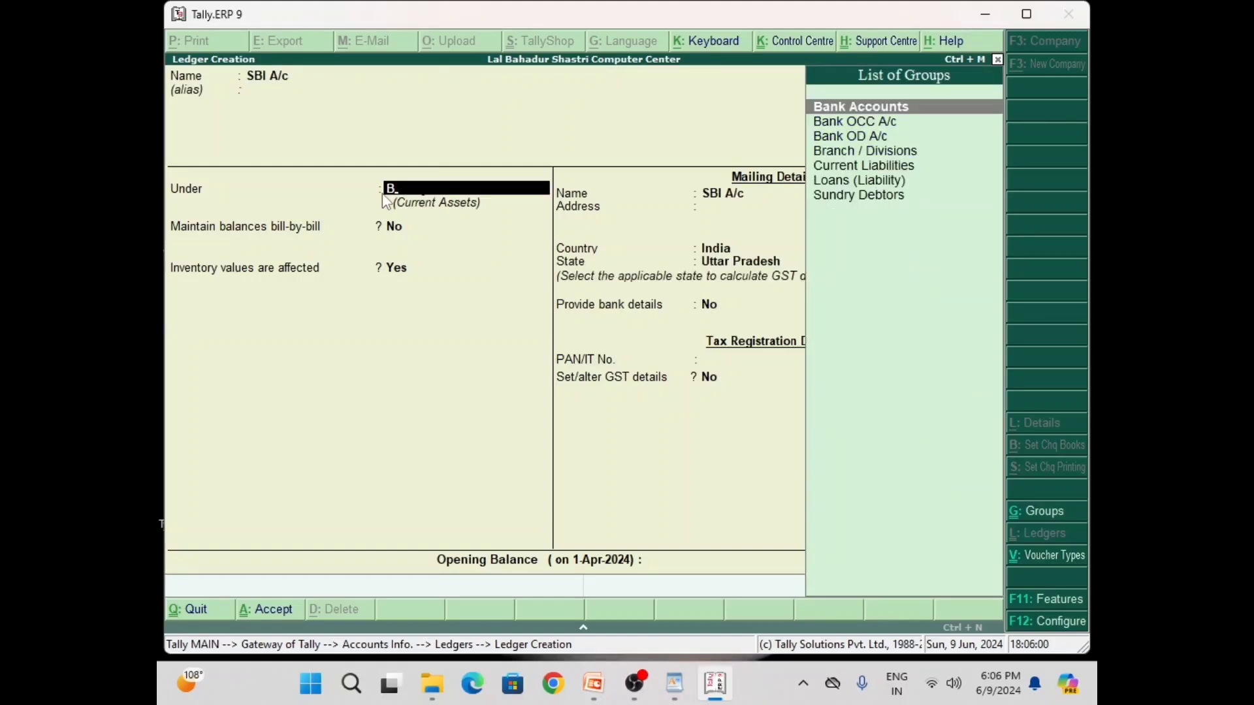
key("Return")
key("Return")
key("Return")
key("Return")
key("Return")
key("Return")
key("Return")
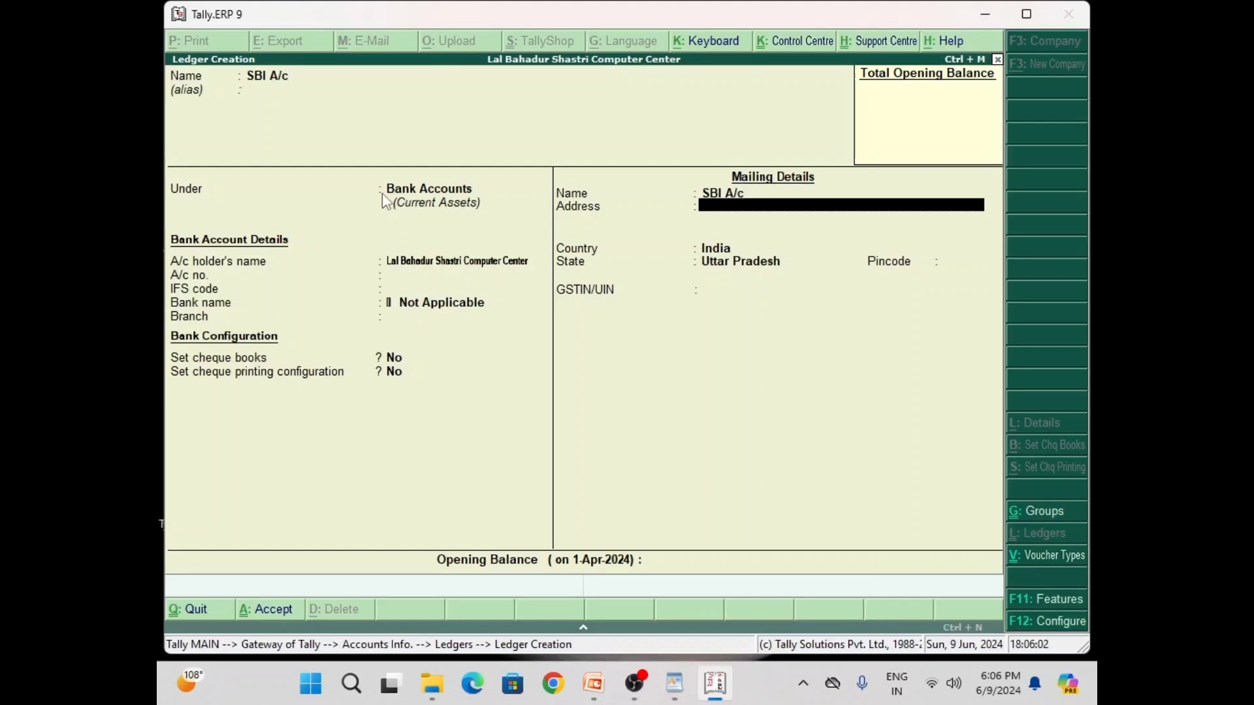
key("Return")
key("Return")
key("Return")
key("Return")
key("Return")
key("Return")
key("Return")
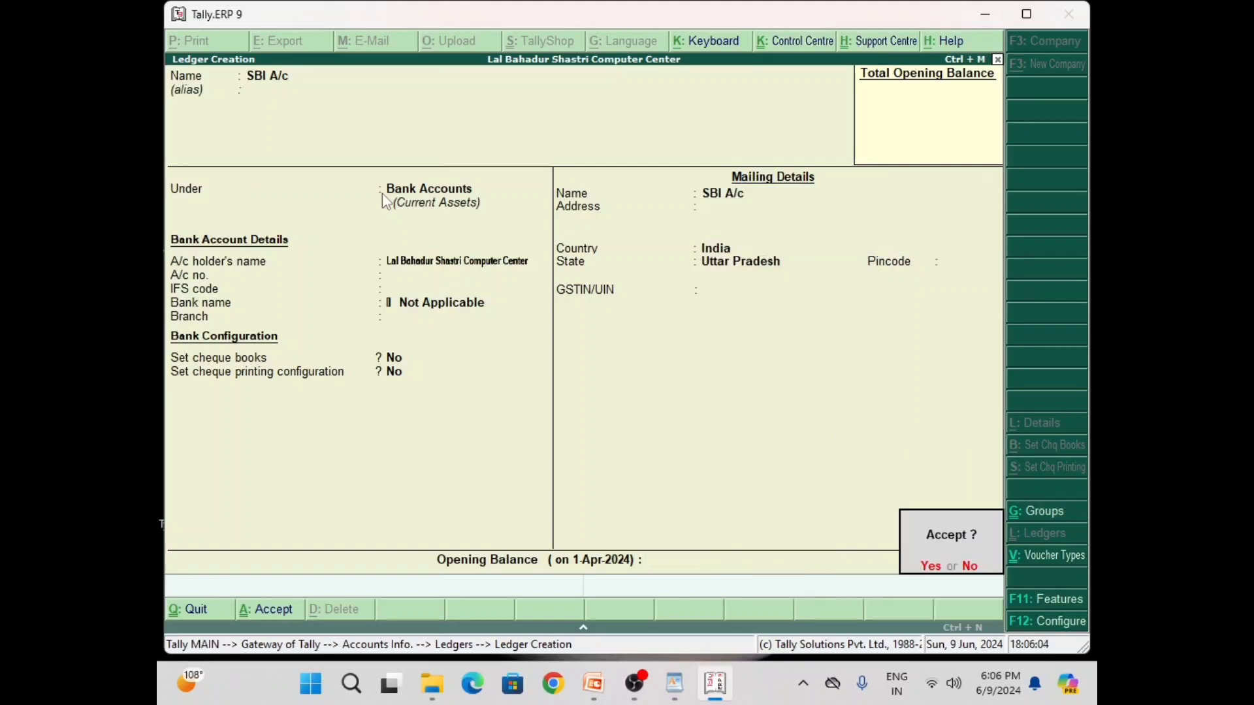
key("Return")
key("Escape")
Go to Accounting Vouchers and switch to a Purchase voucher with F9
key("Return")
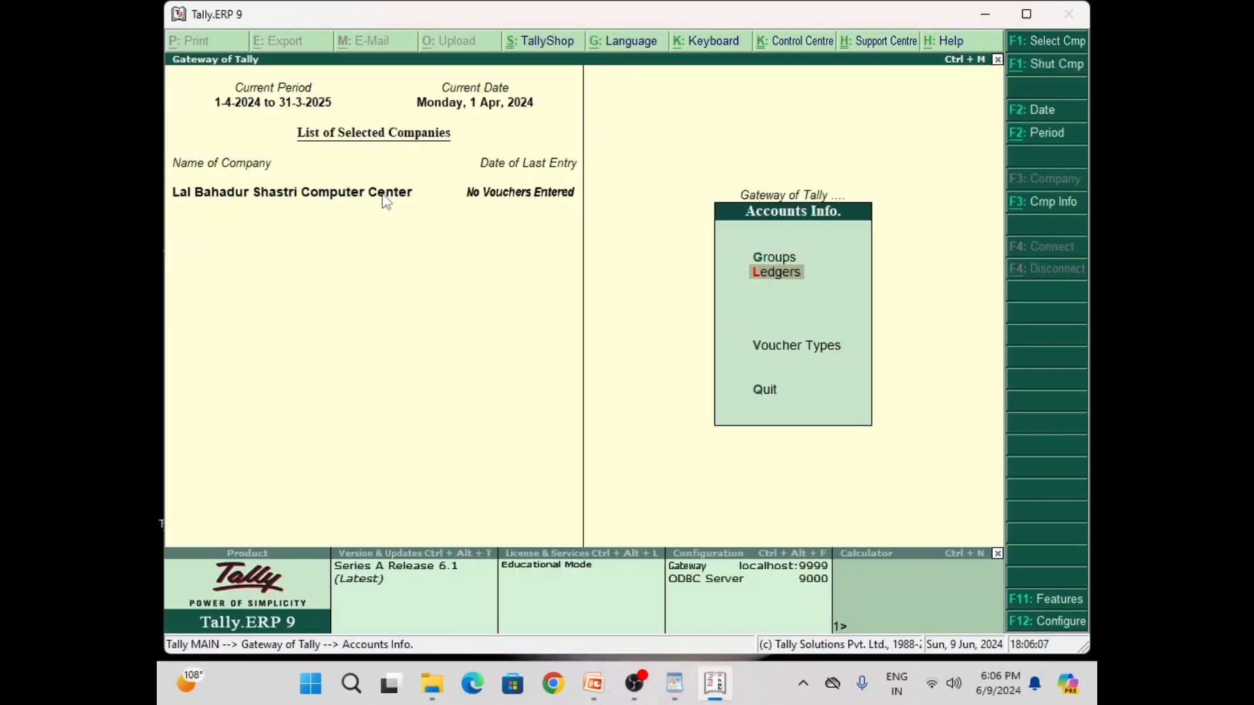
key("Escape")
key("Down")
key("Down")
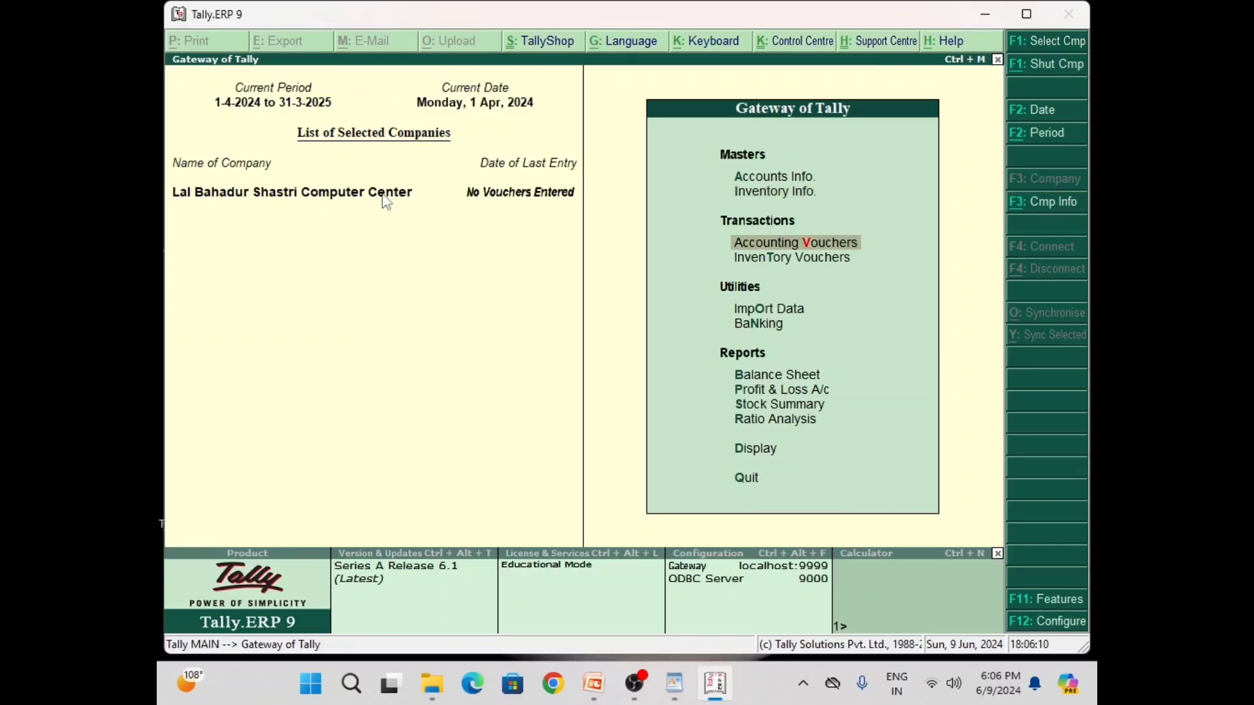
key("Return")
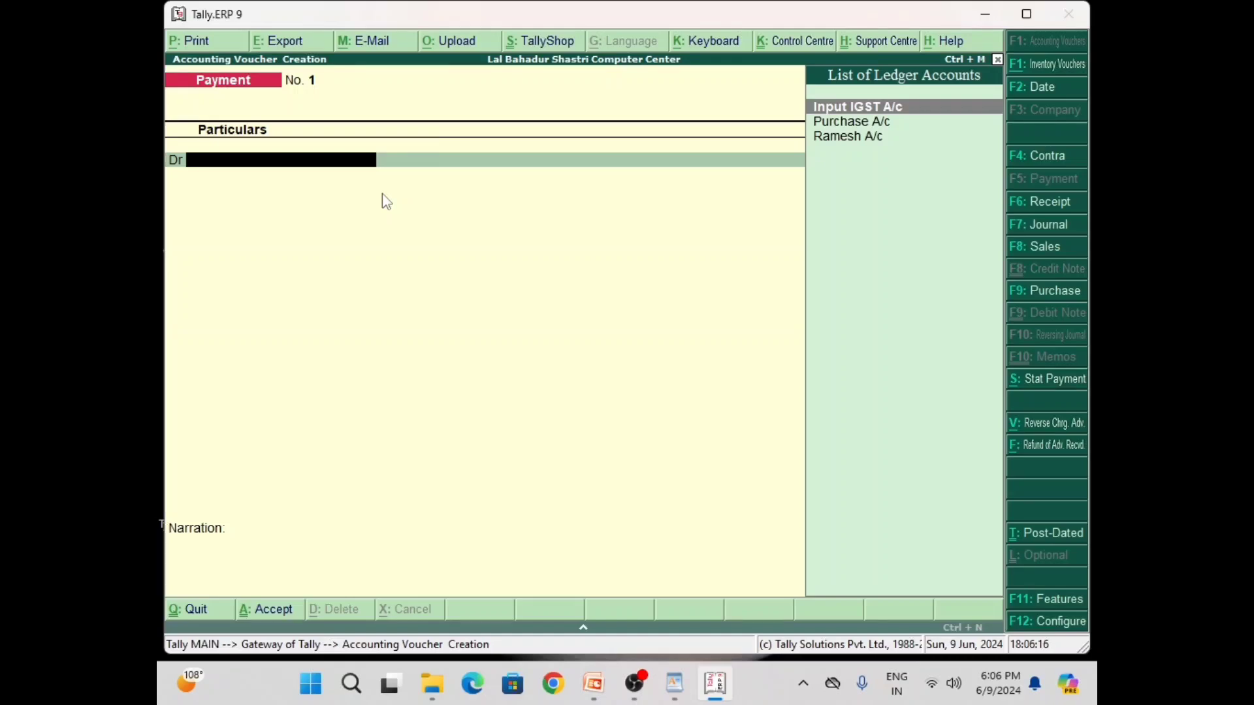
key("F9")
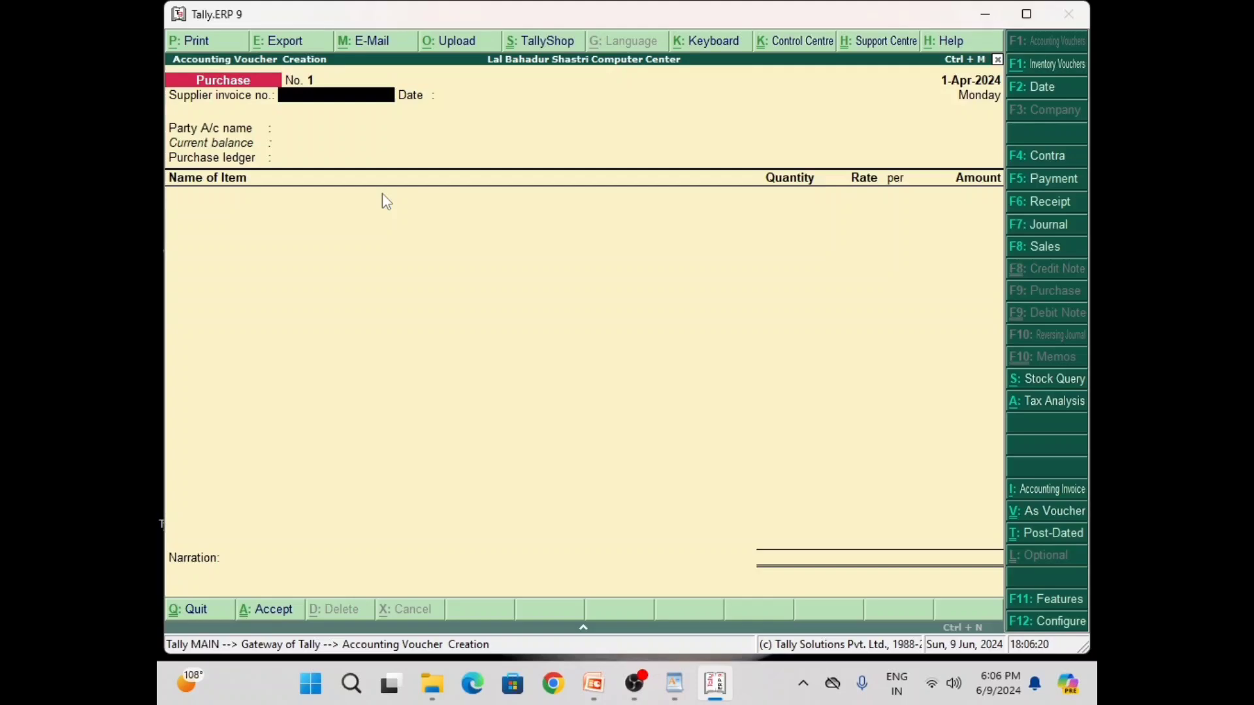
Enter supplier invoice 1212, date 1-Apr-2024, the party ledger and Purchase A/c
type("1212")
key("Return")
key("Return")
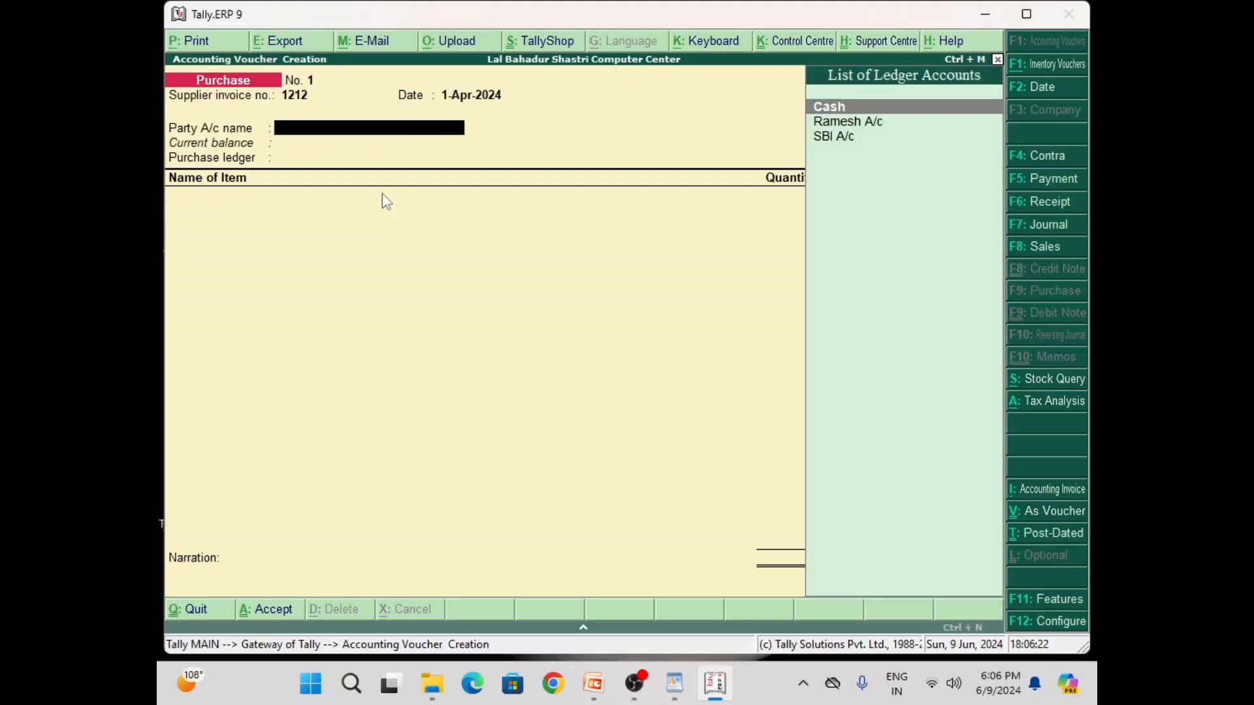
key("Down")
key("Return")
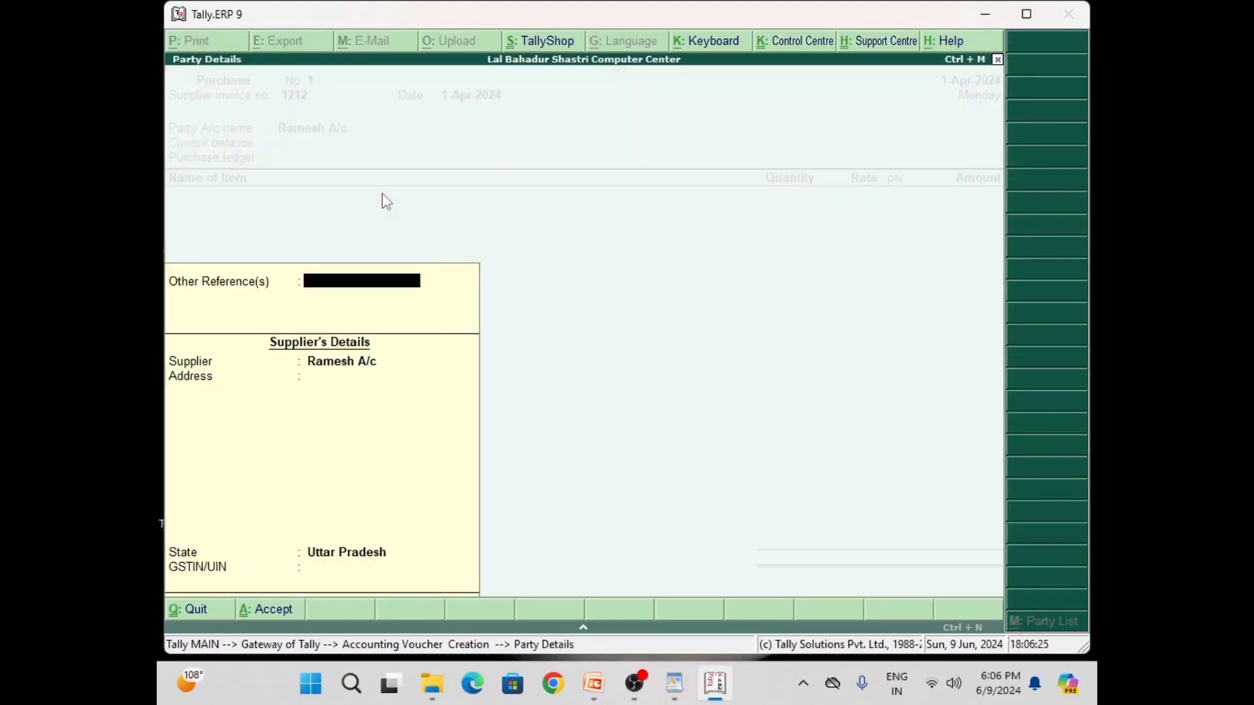
key("Return")
key("Return")
key("Return")
key("Return")
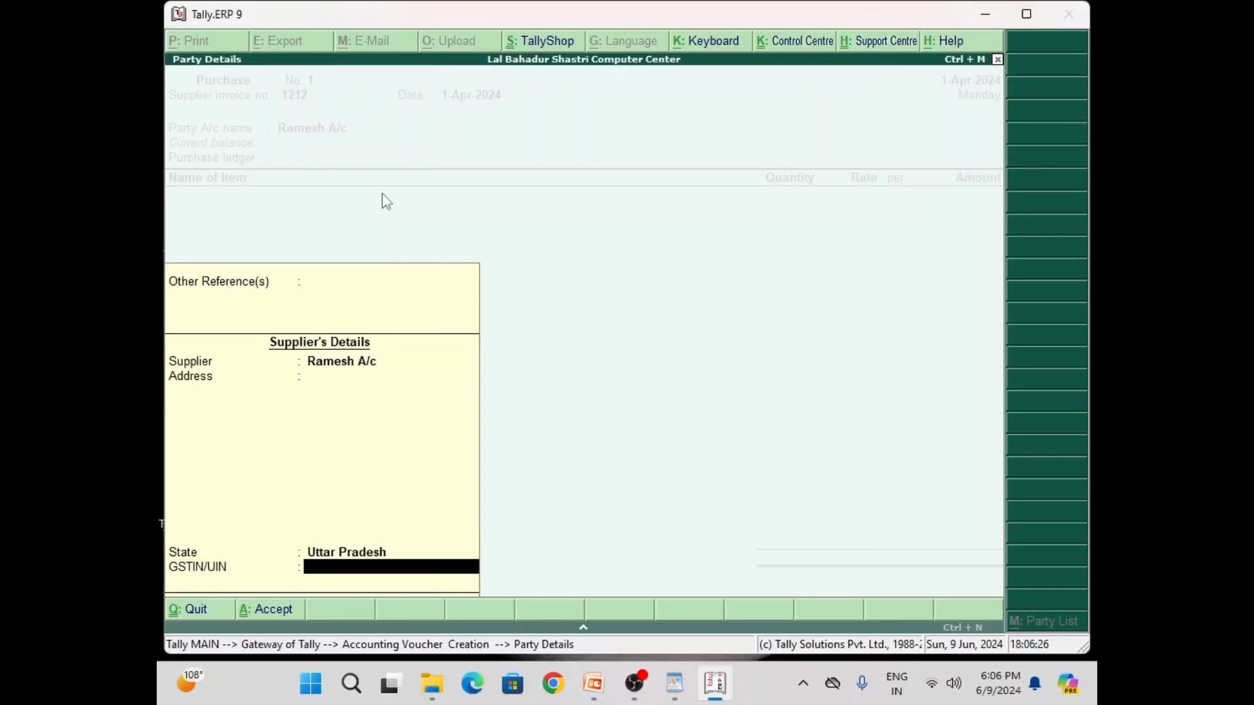
key("Return")
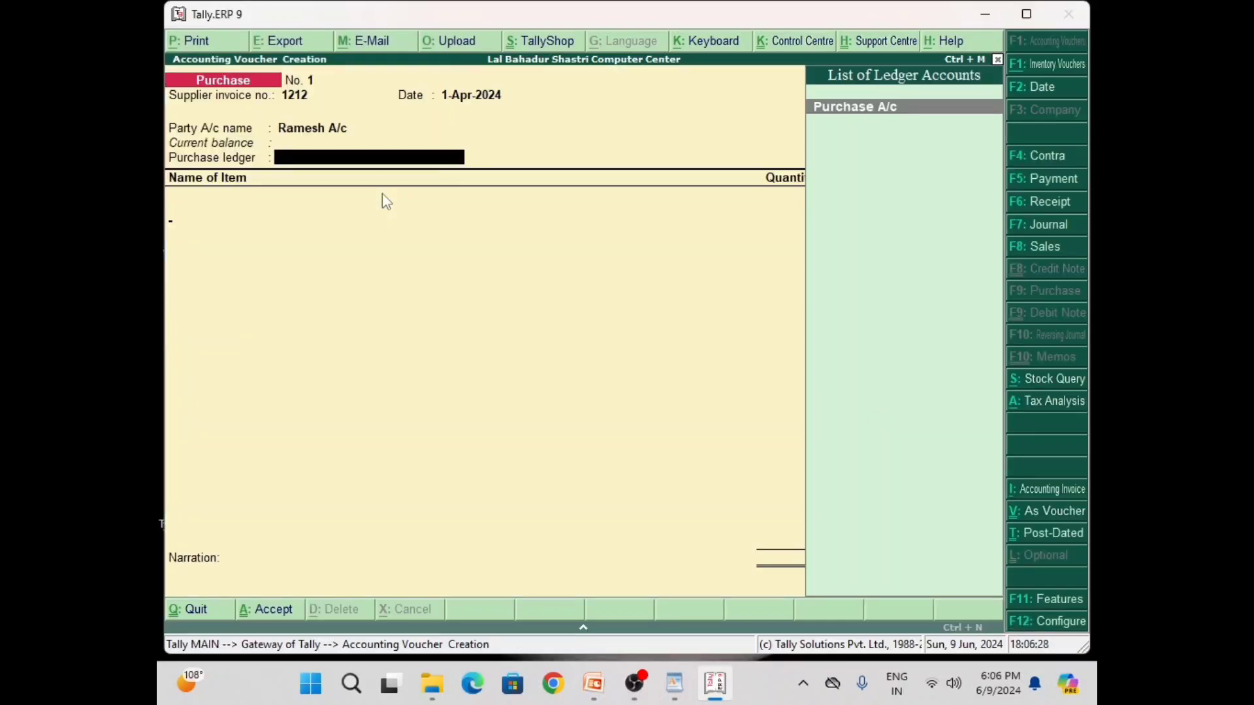
key("Return")
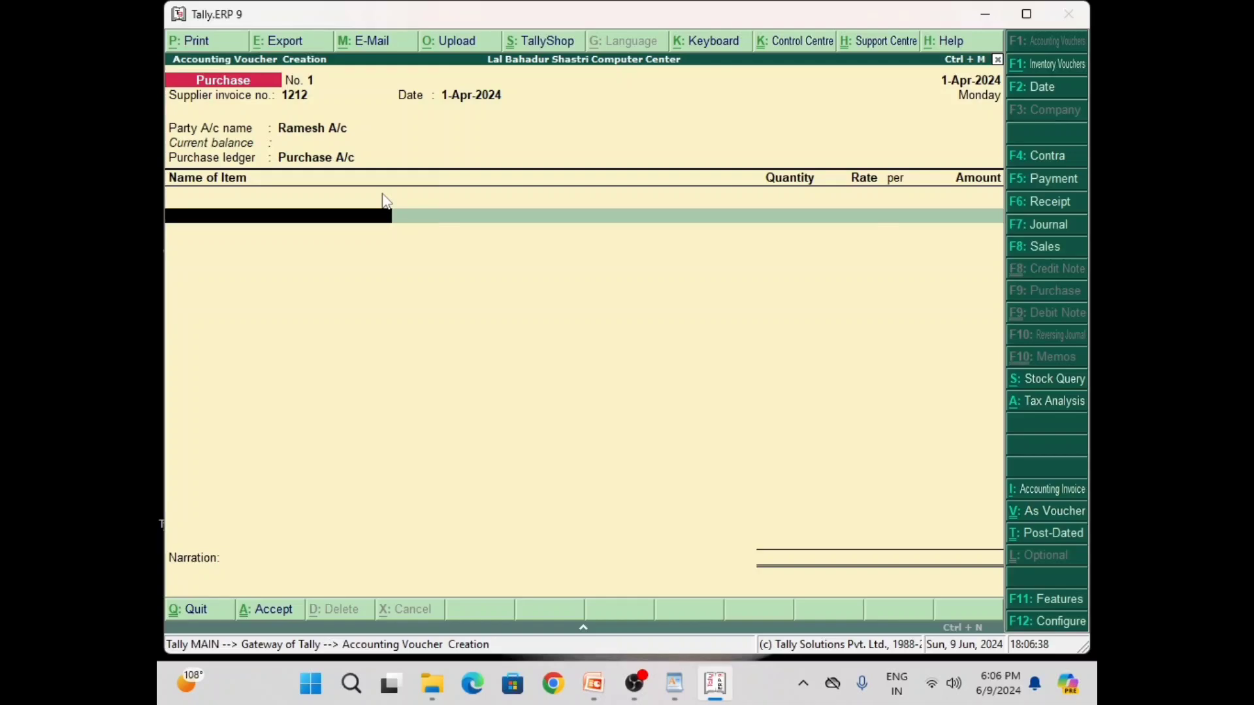
Create stock item Freidge in a new stock group Electronic under Primary with quantities added
key("alt+c")
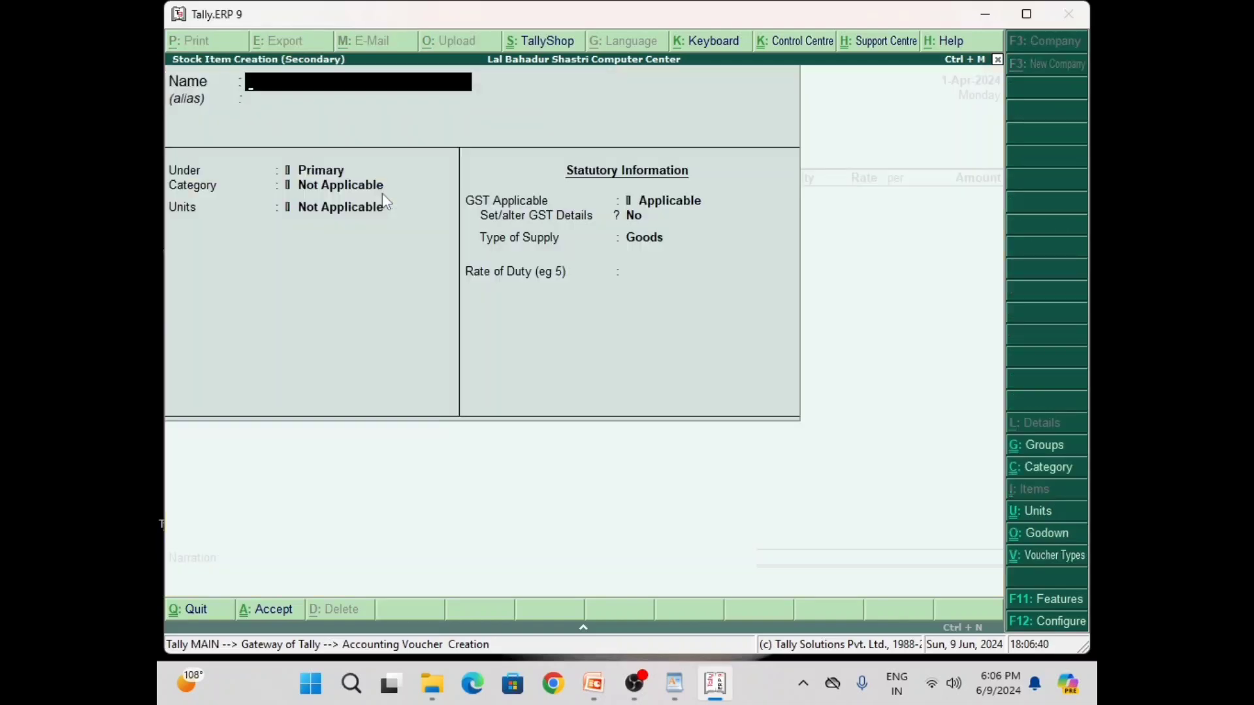
type("Freidge")
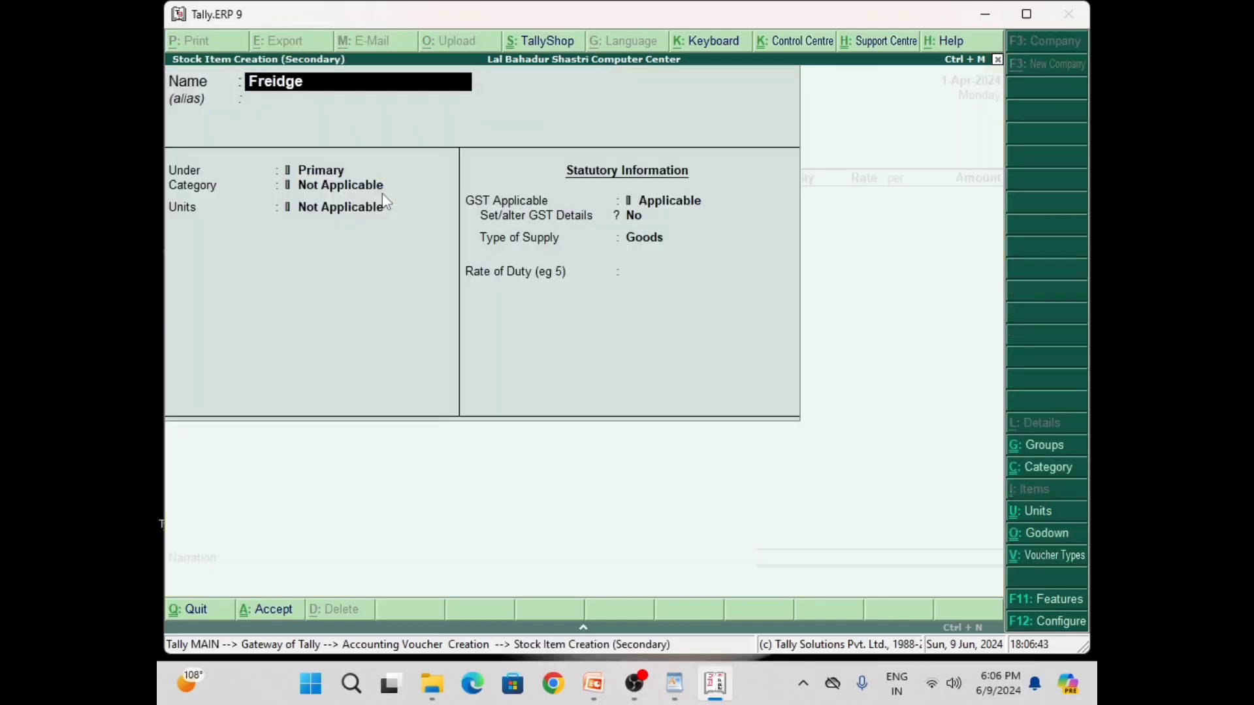
key("Return")
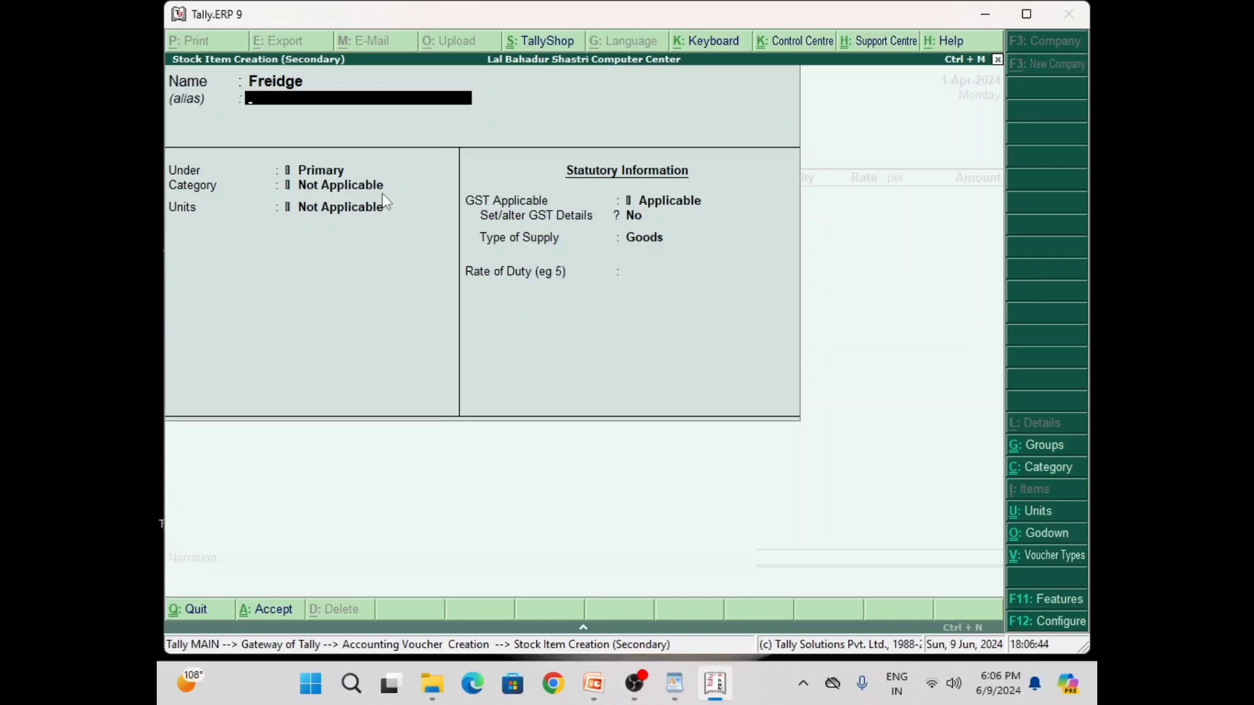
key("Return")
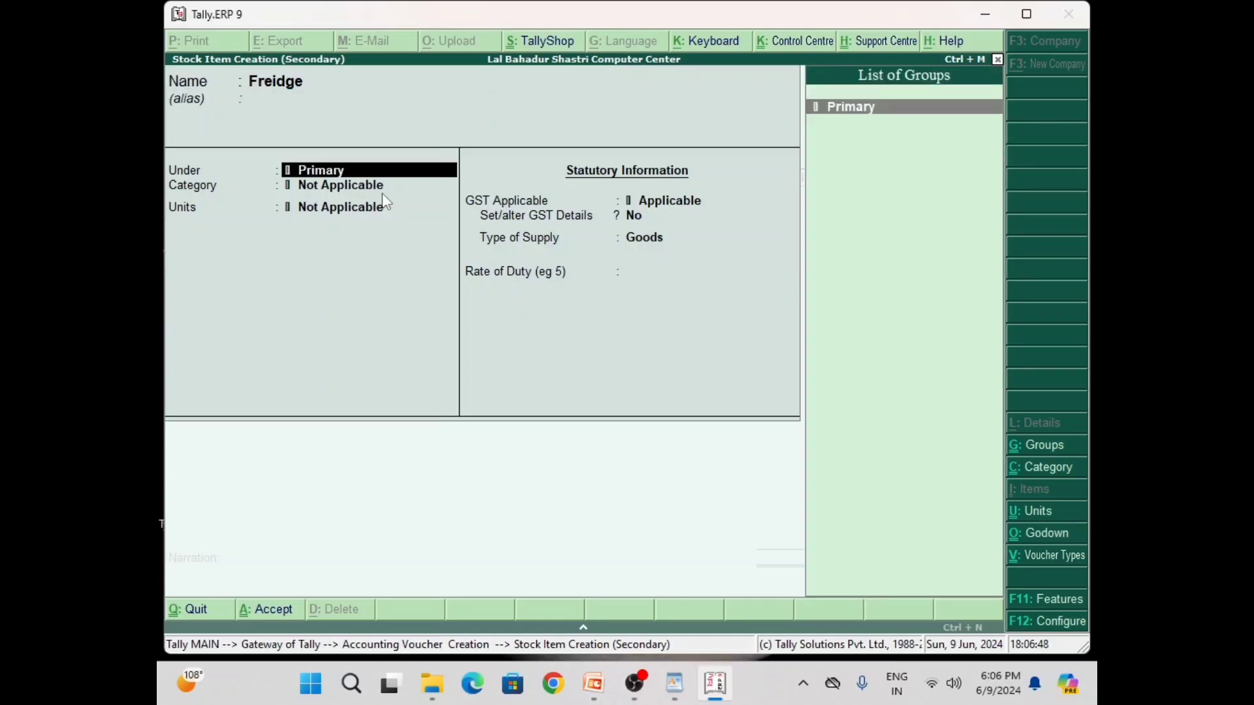
key("alt+c")
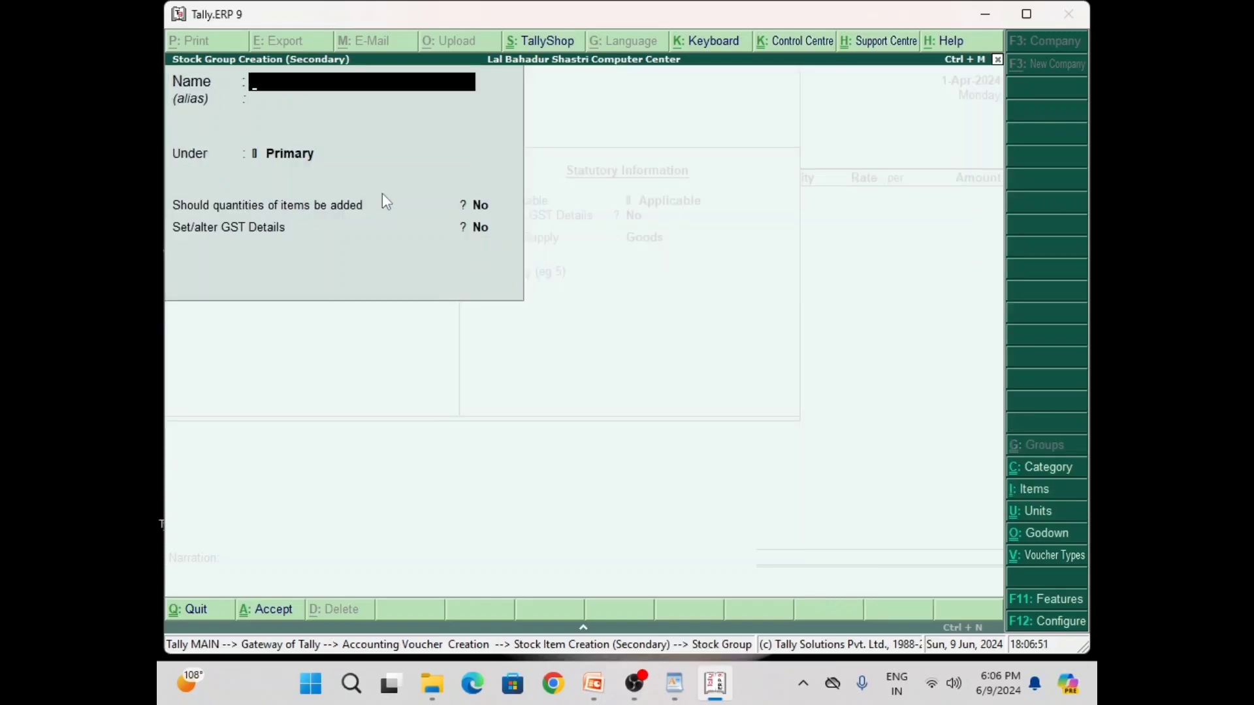
type("Electronic")
key("Return")
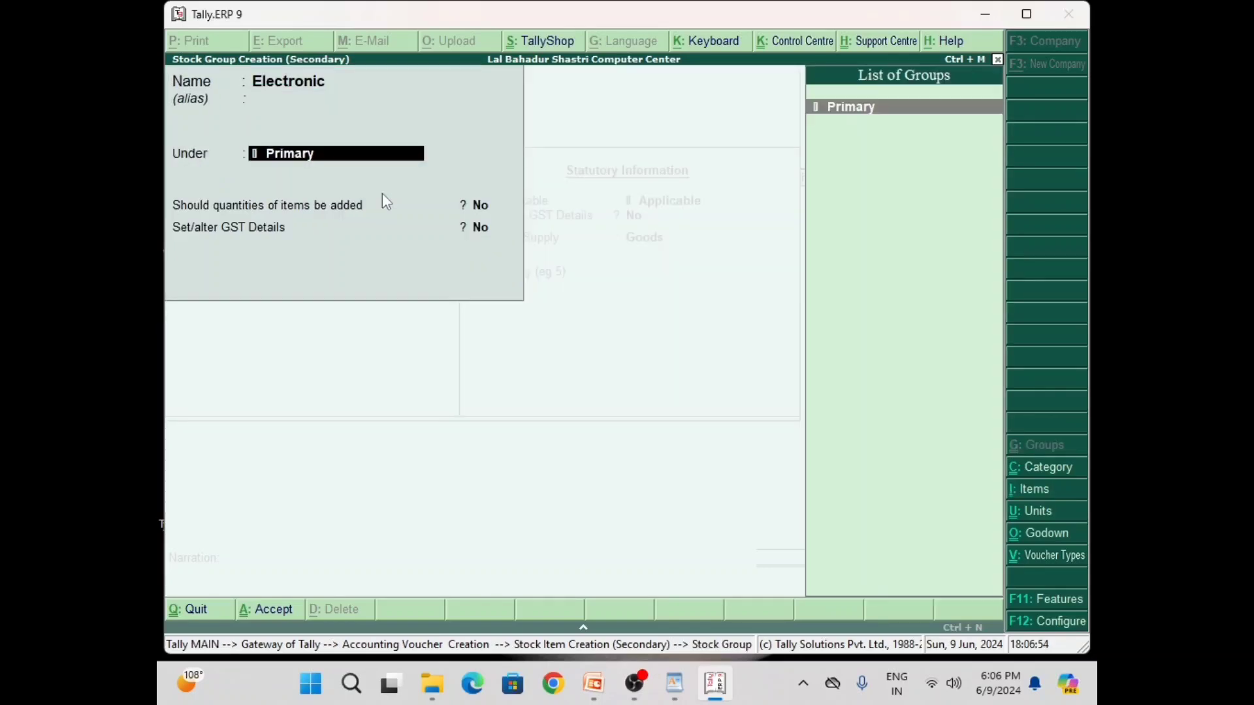
key("Return")
key("y")
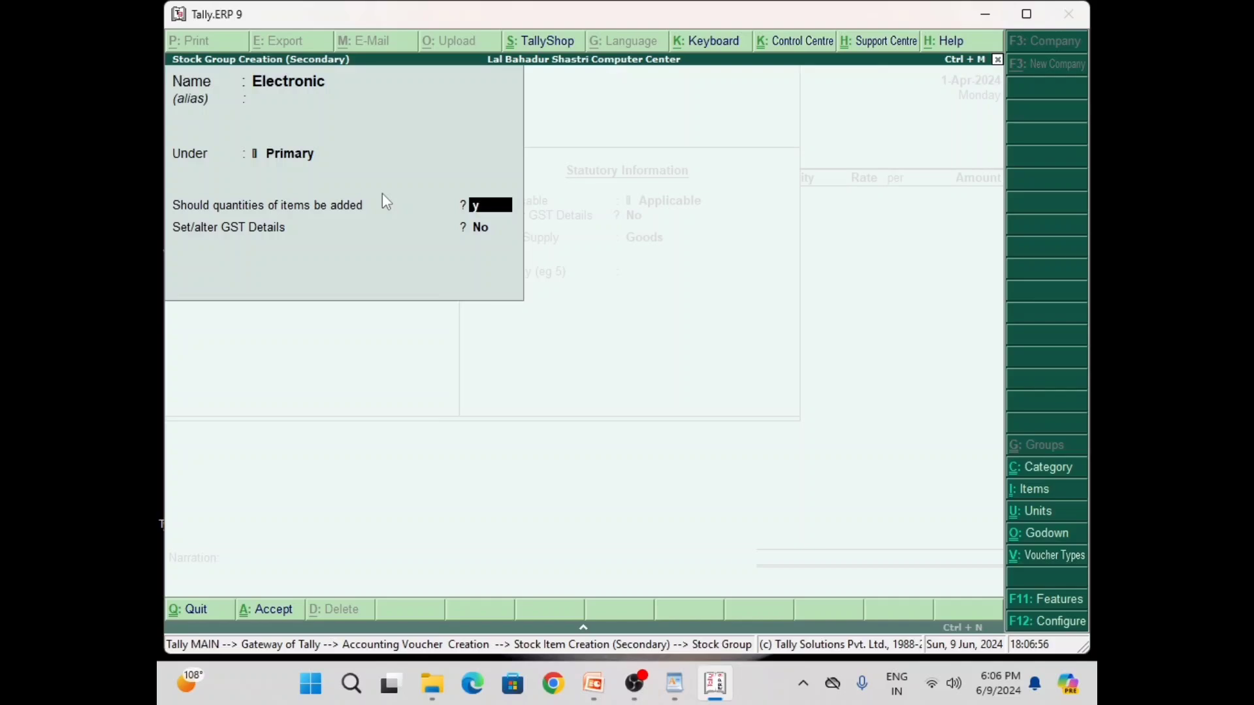
key("Return")
key("Return")
key("Return")
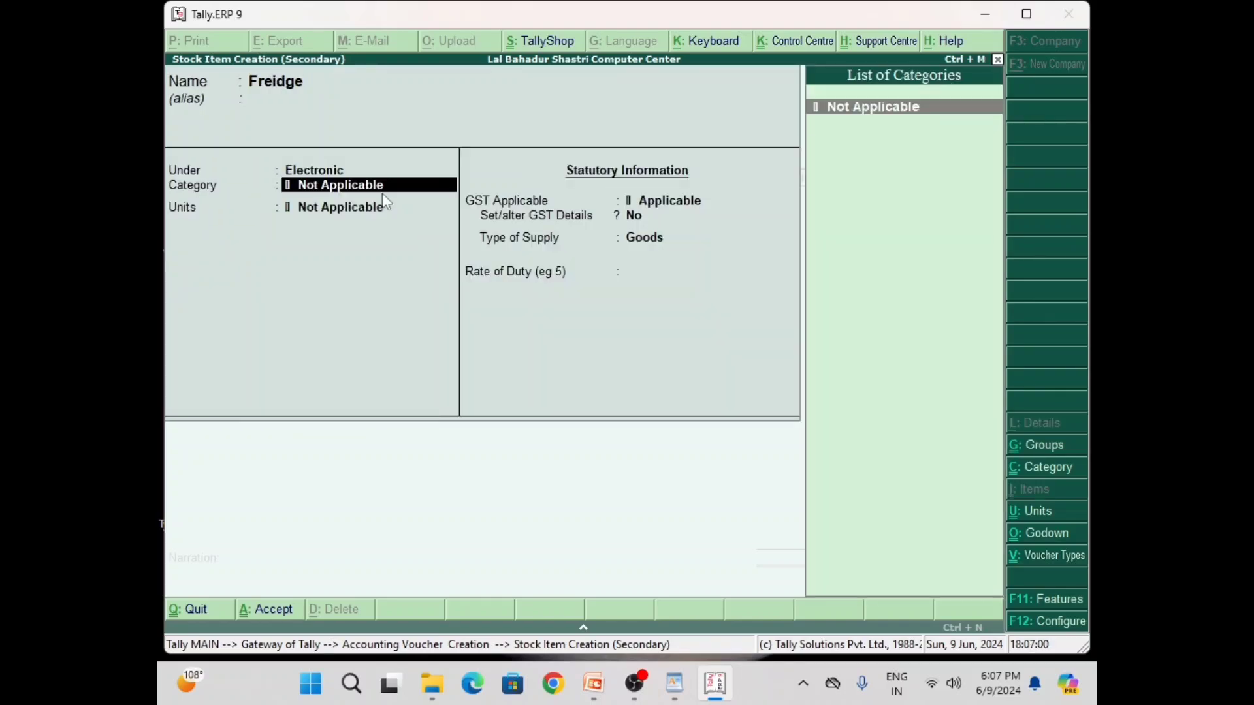
Create and assign a new stock category named Freidge
key("alt+c")
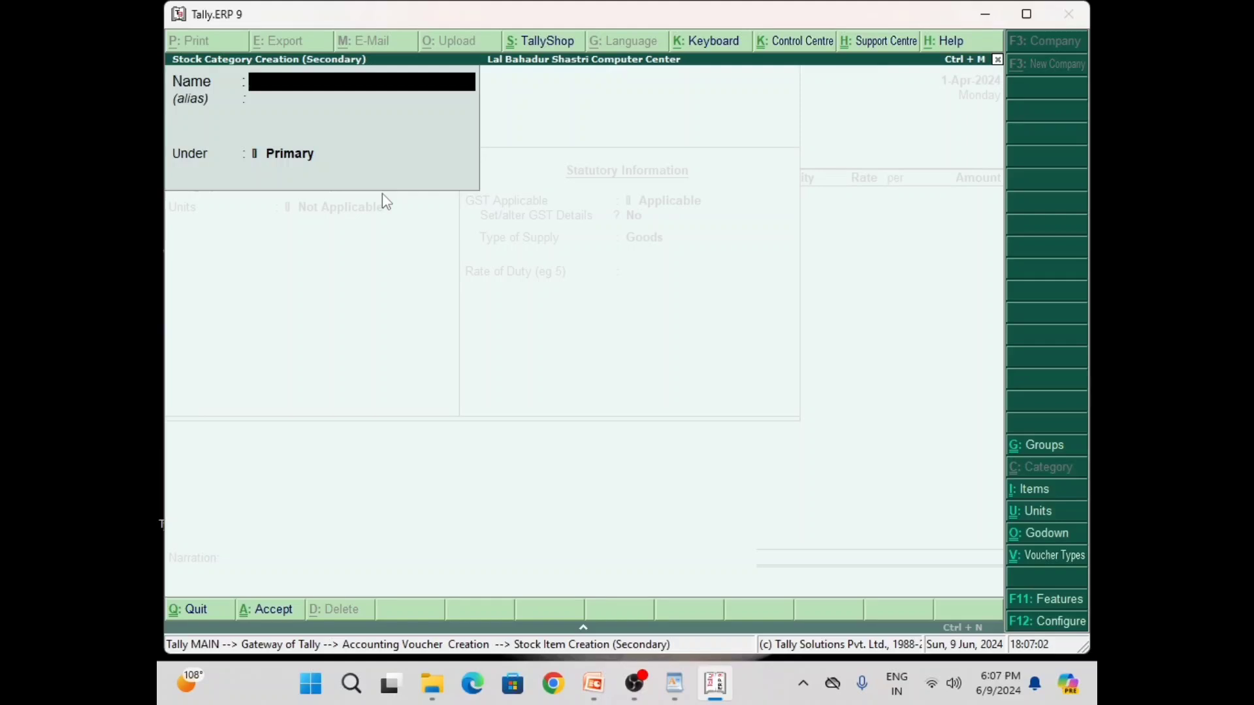
type("Freidge")
key("Return")
key("Return")
key("Return")
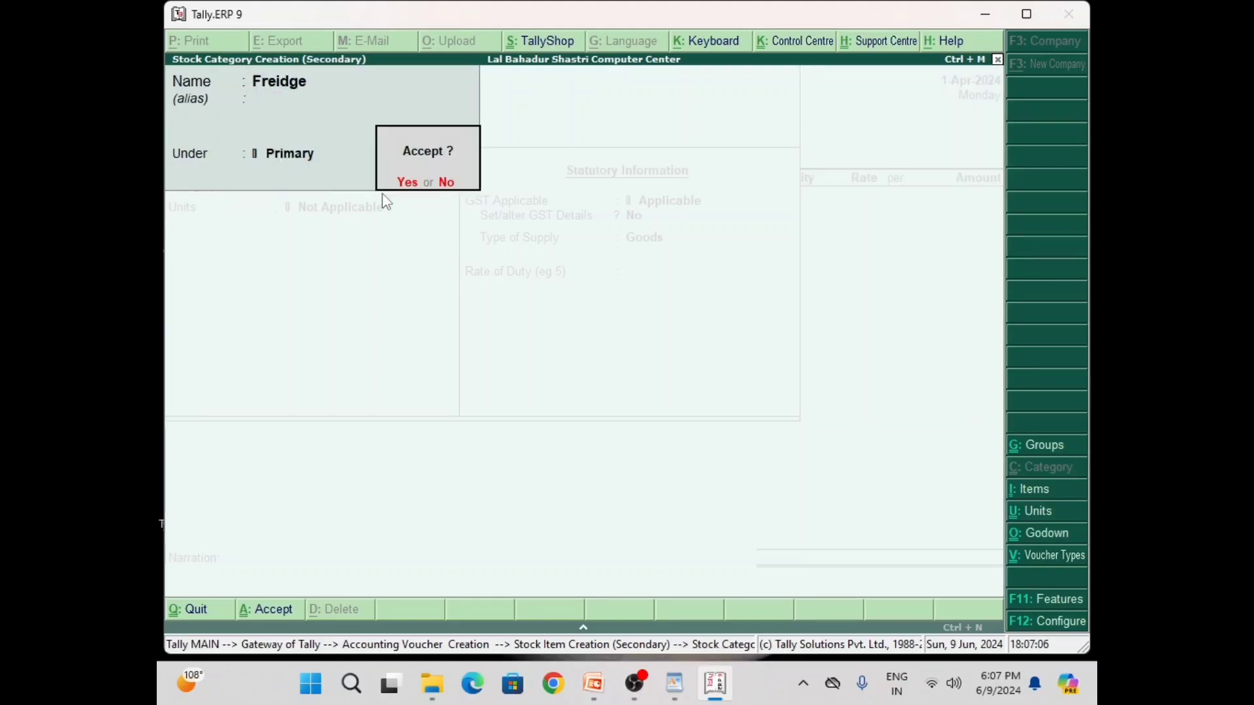
key("Return")
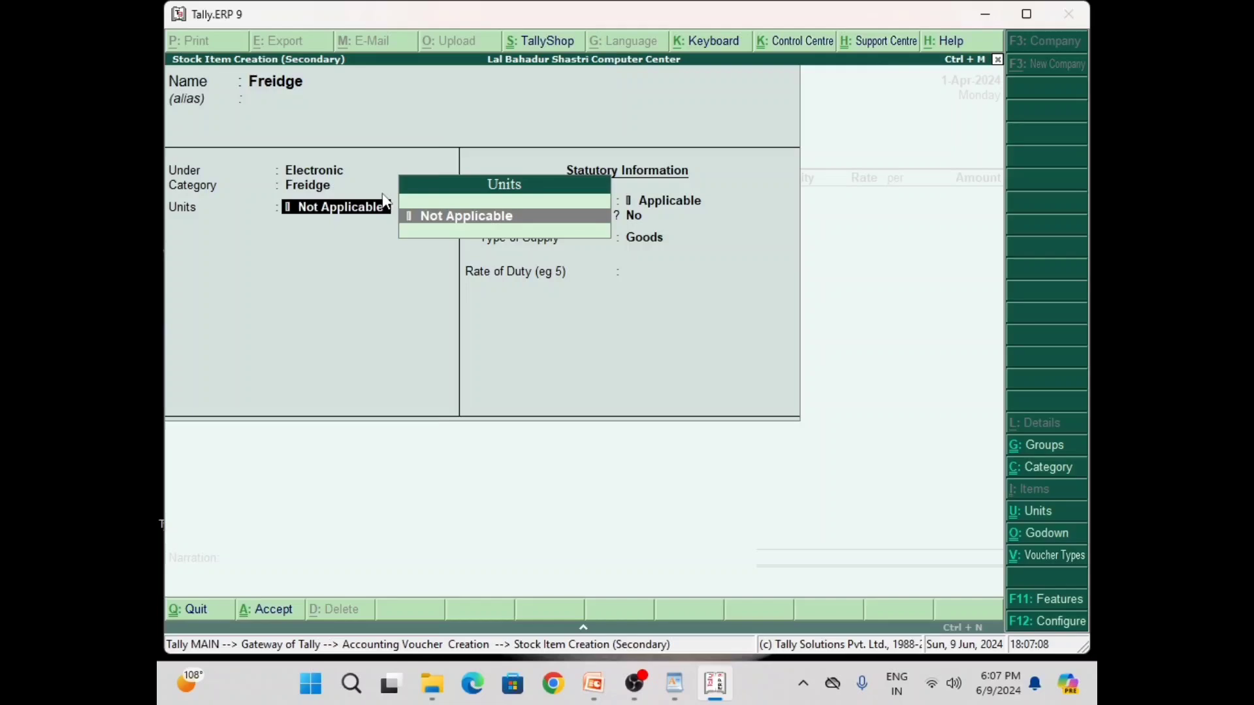
Create unit Qty with formal name Quantity for the item
key("alt+c")
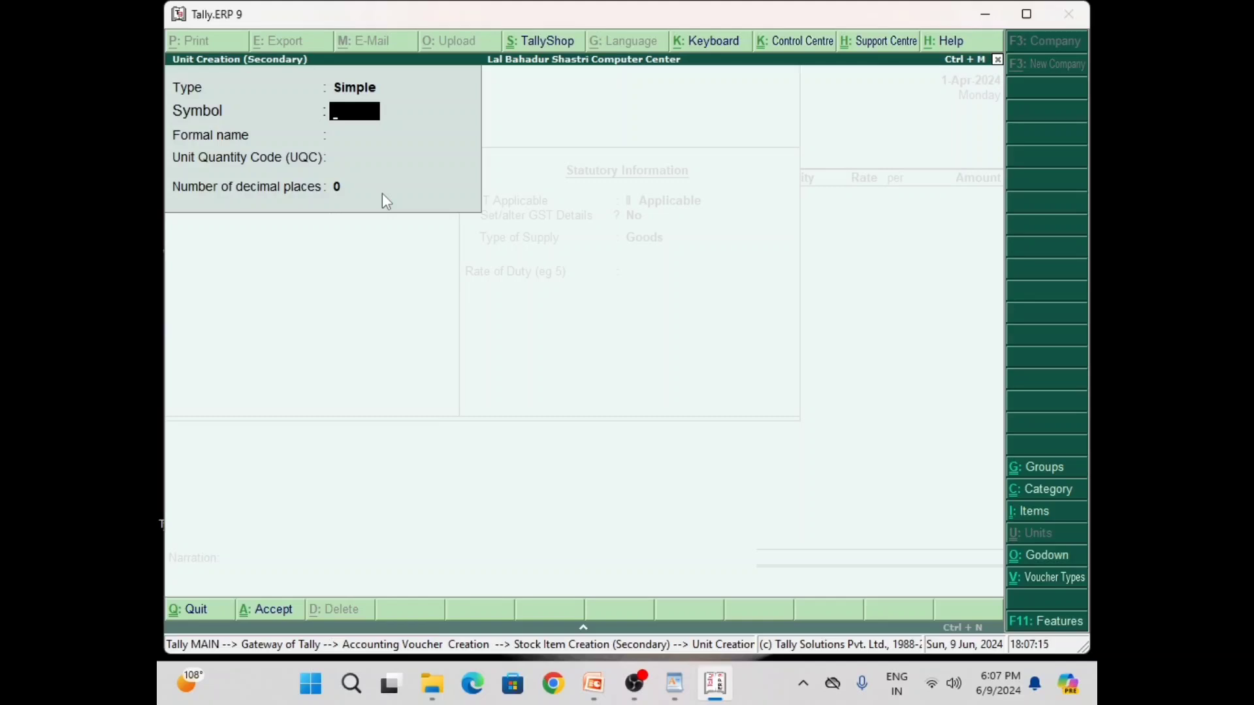
type("Qty")
key("Return")
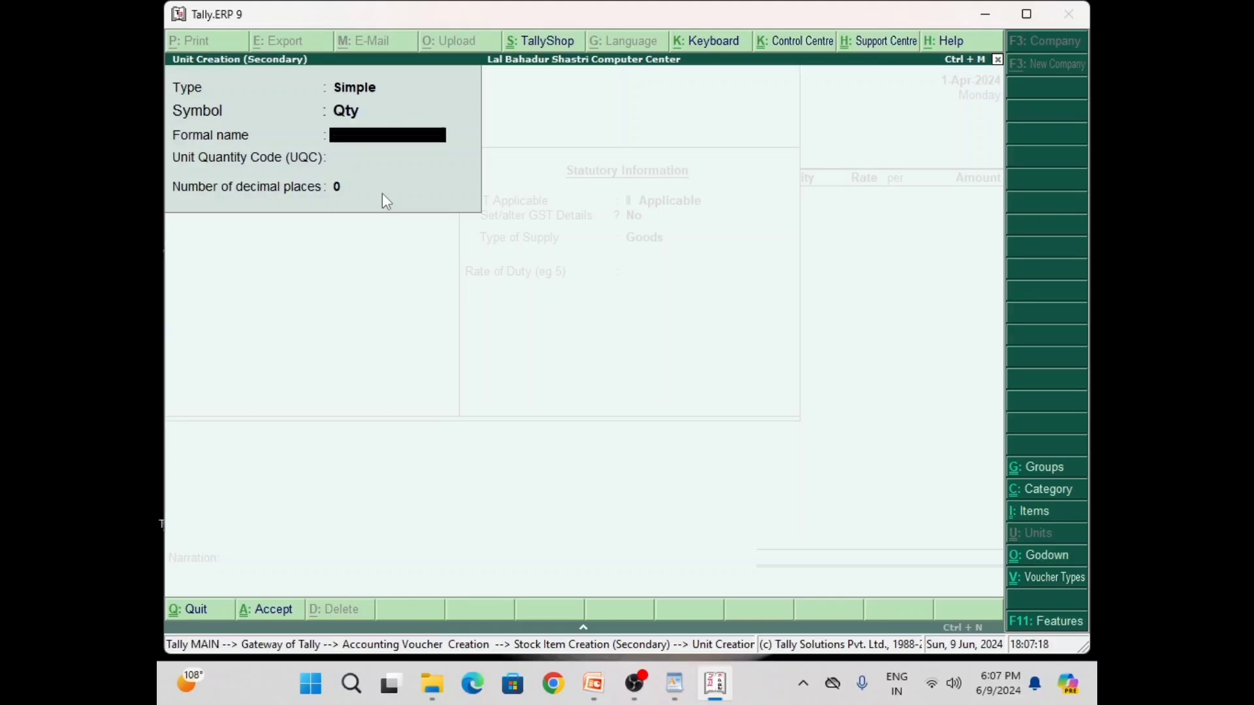
type("Quantity")
key("Return")
key("Return")
key("Return")
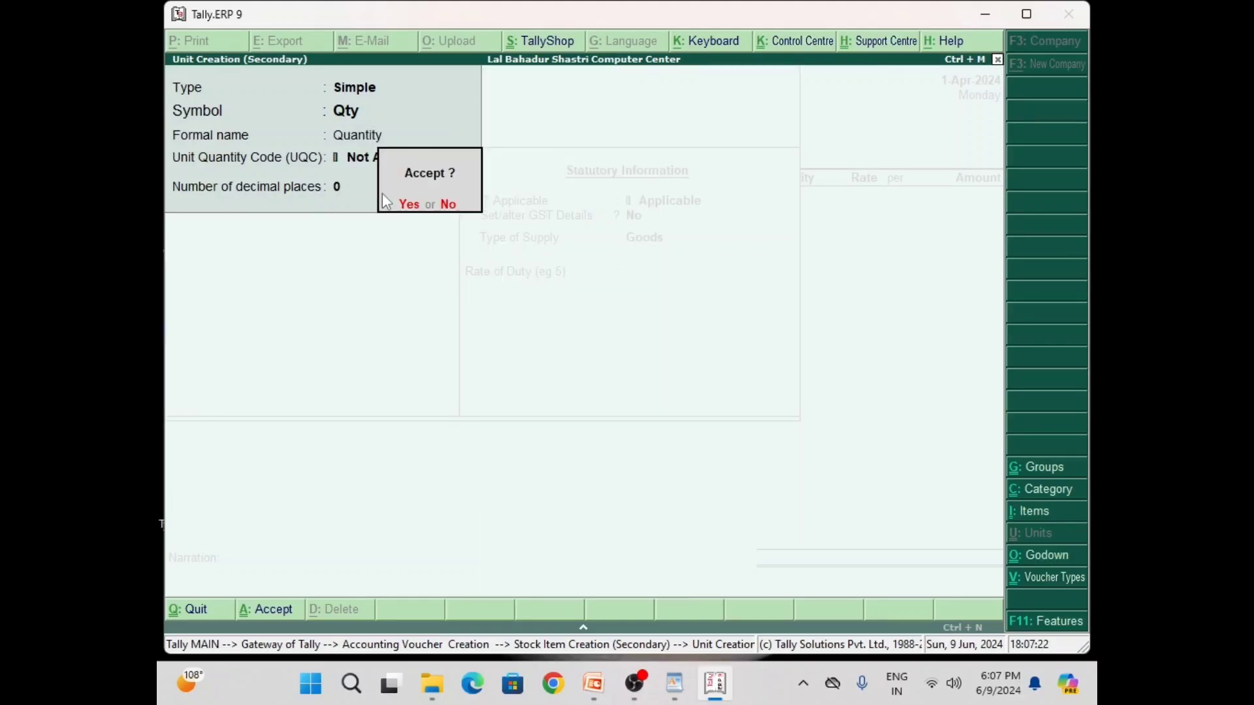
key("Return")
key("Return")
key("Return")
key("Return")
key("Return")
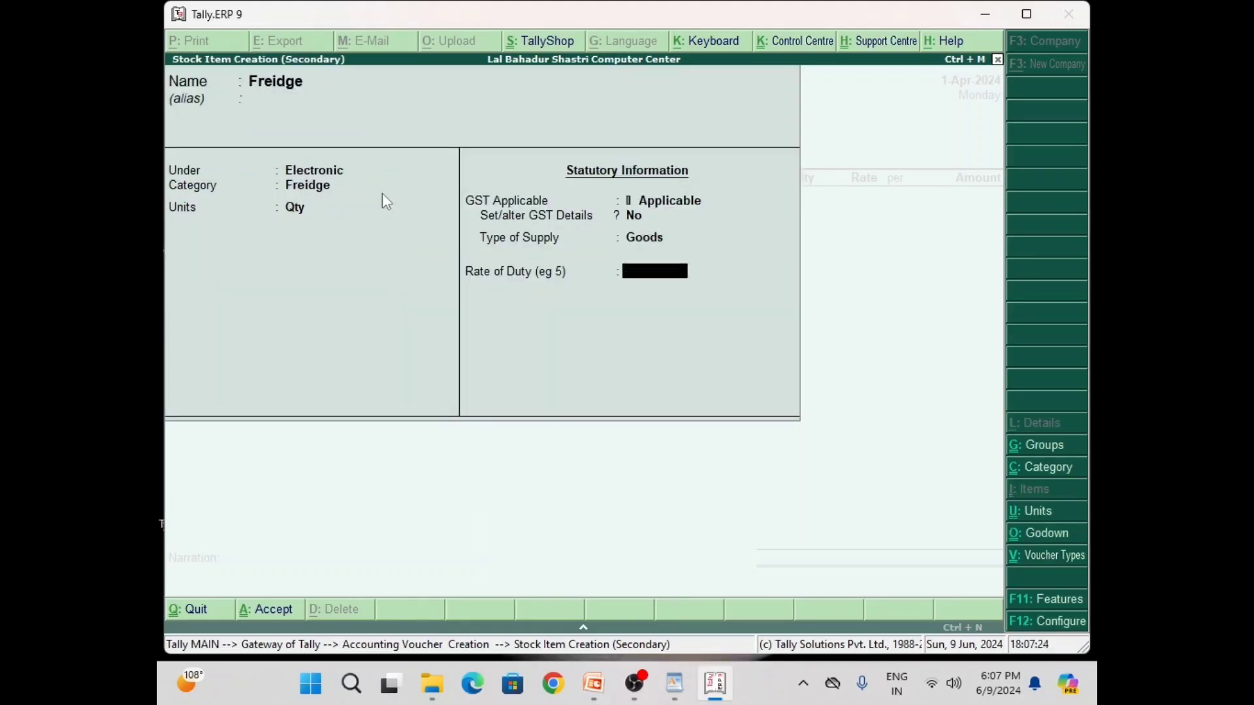
key("Return")
key("Return")
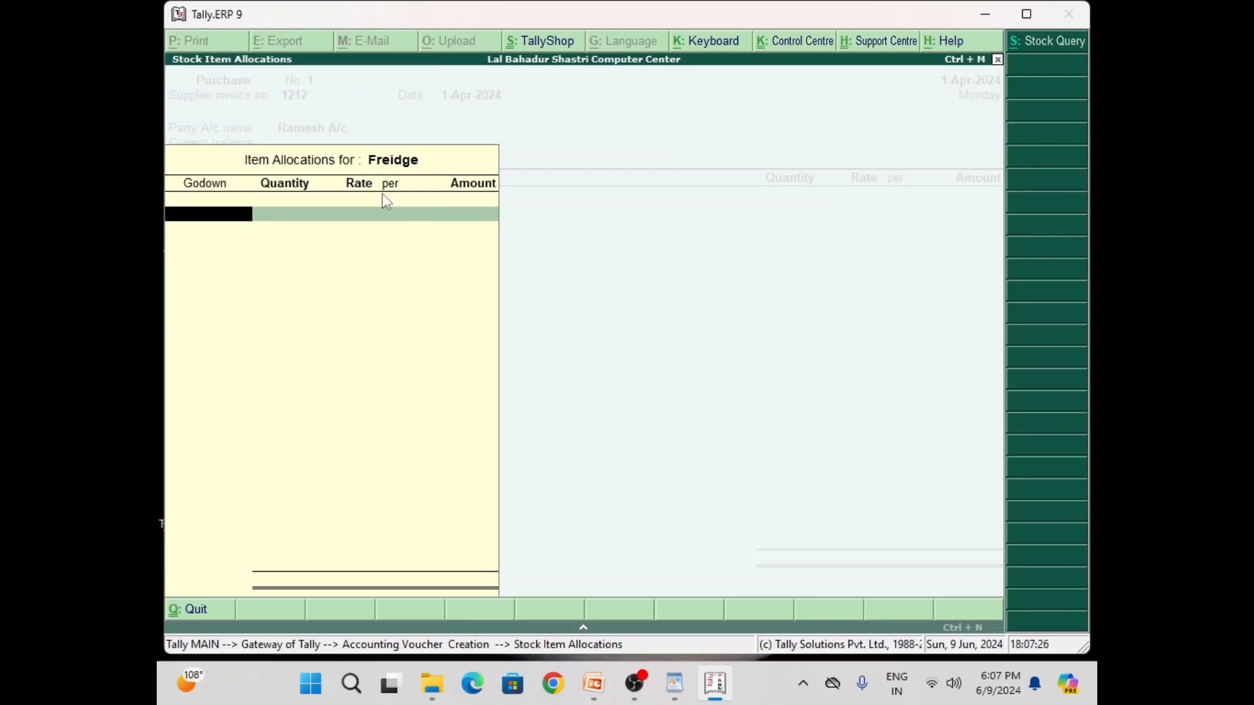
Allocate 2 Qty of Freidge at Main Location, rate 30,000, amount 60,000.00
type("M")
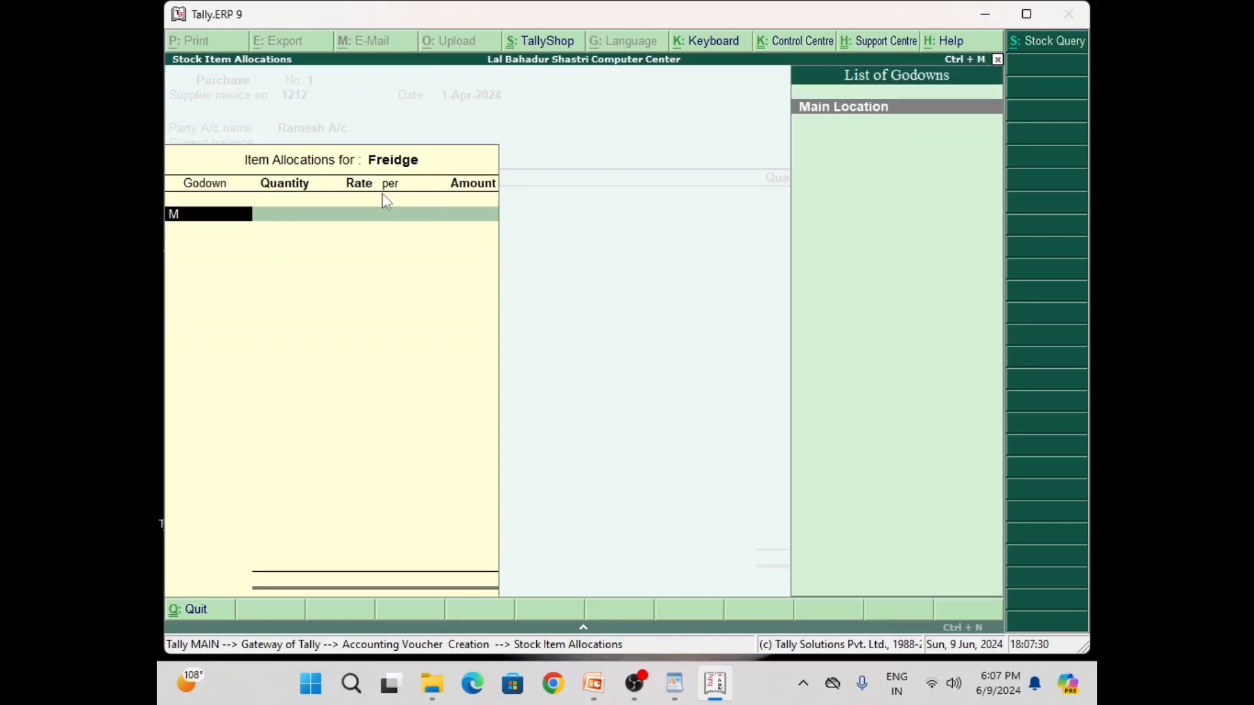
key("Return")
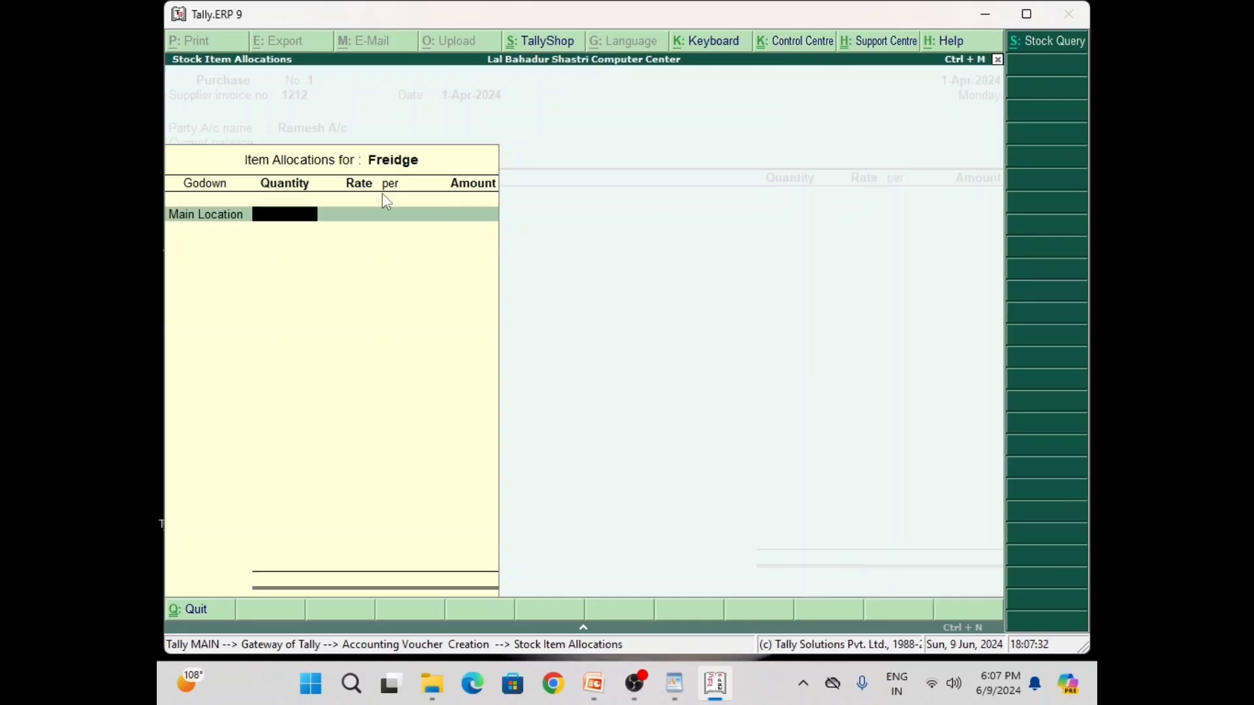
type("2")
key("Return")
type("30,0")
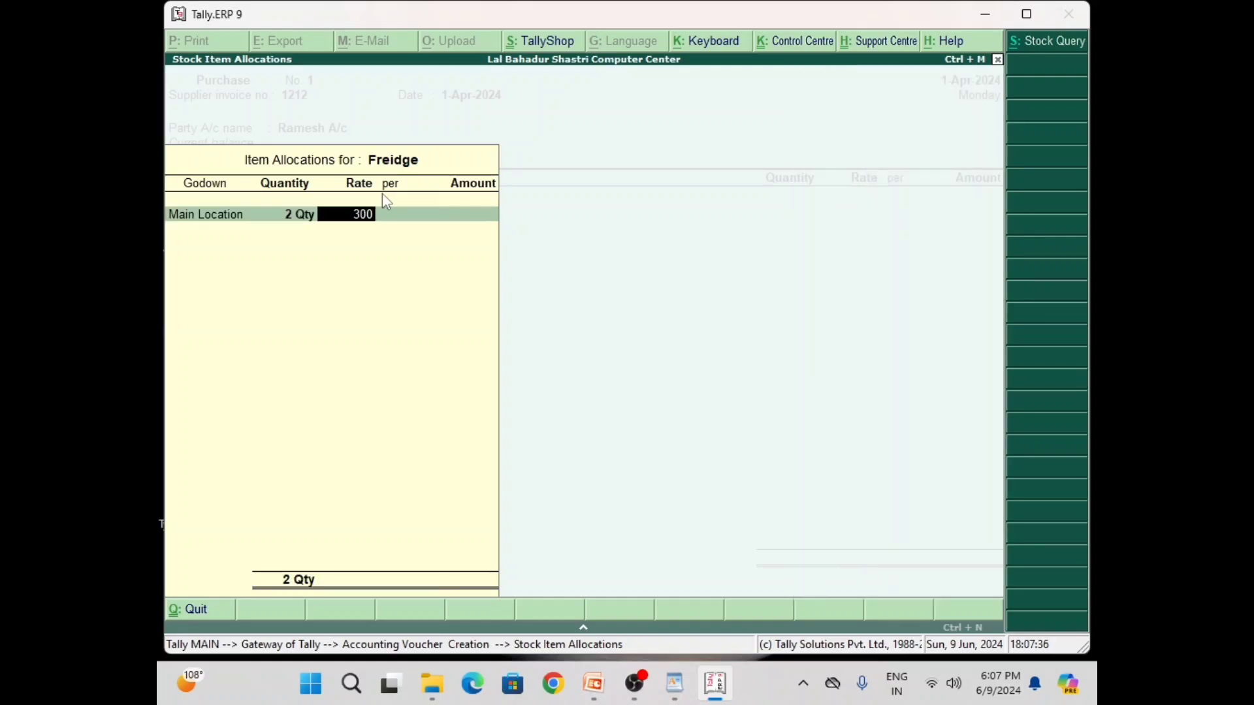
type("00")
key("Return")
key("Return")
key("Return")
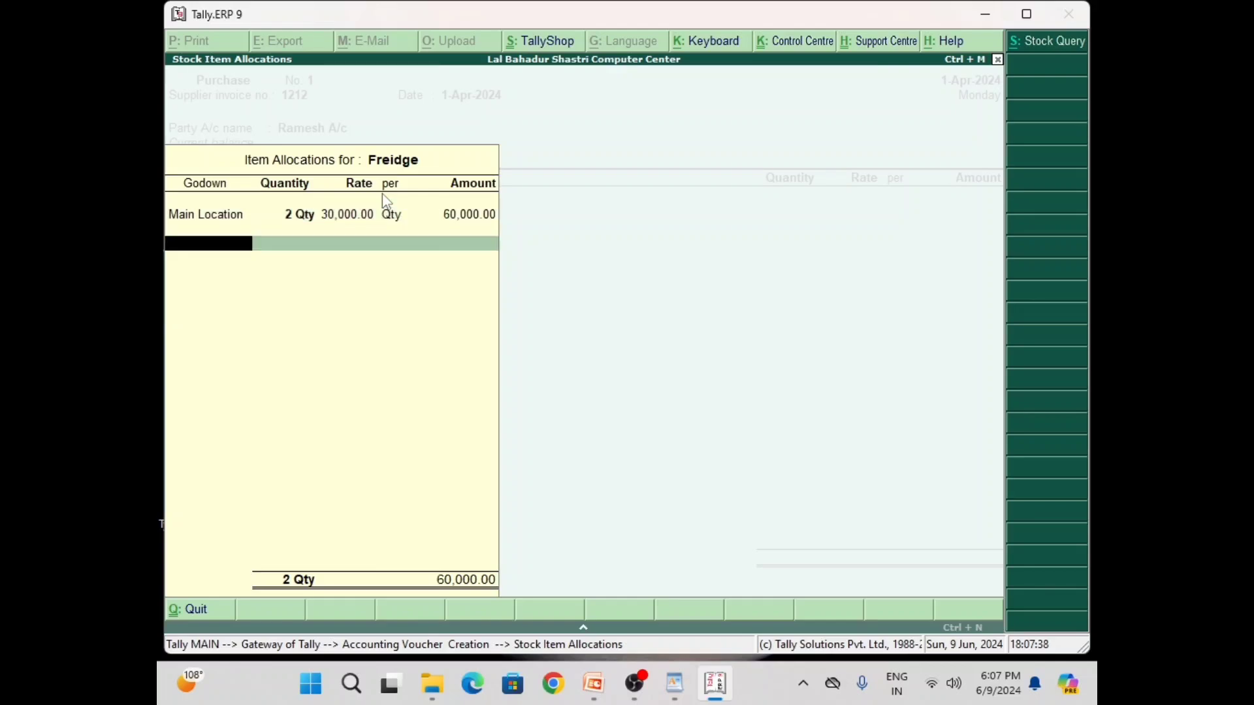
key("Return")
key("Return")
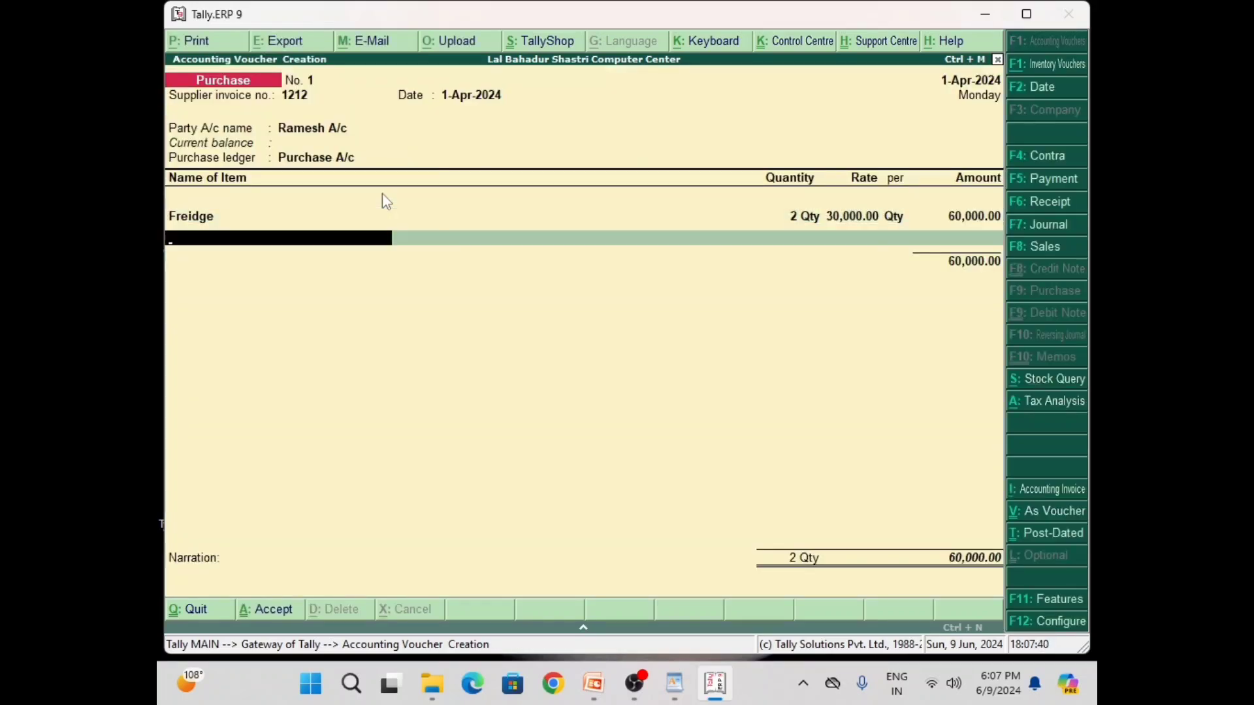
Create stock item LED TV under Electronic, with a new category TV and units Qty
key("alt+c")
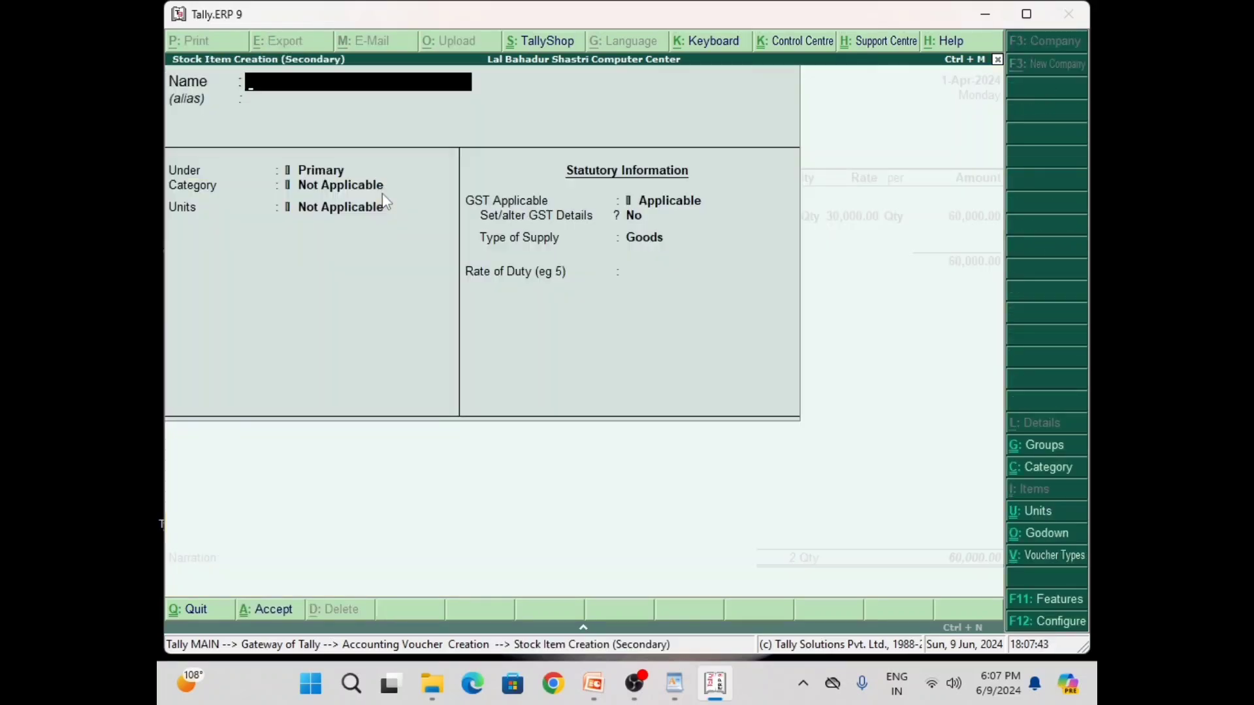
type("LED TV")
key("Return")
key("Return")
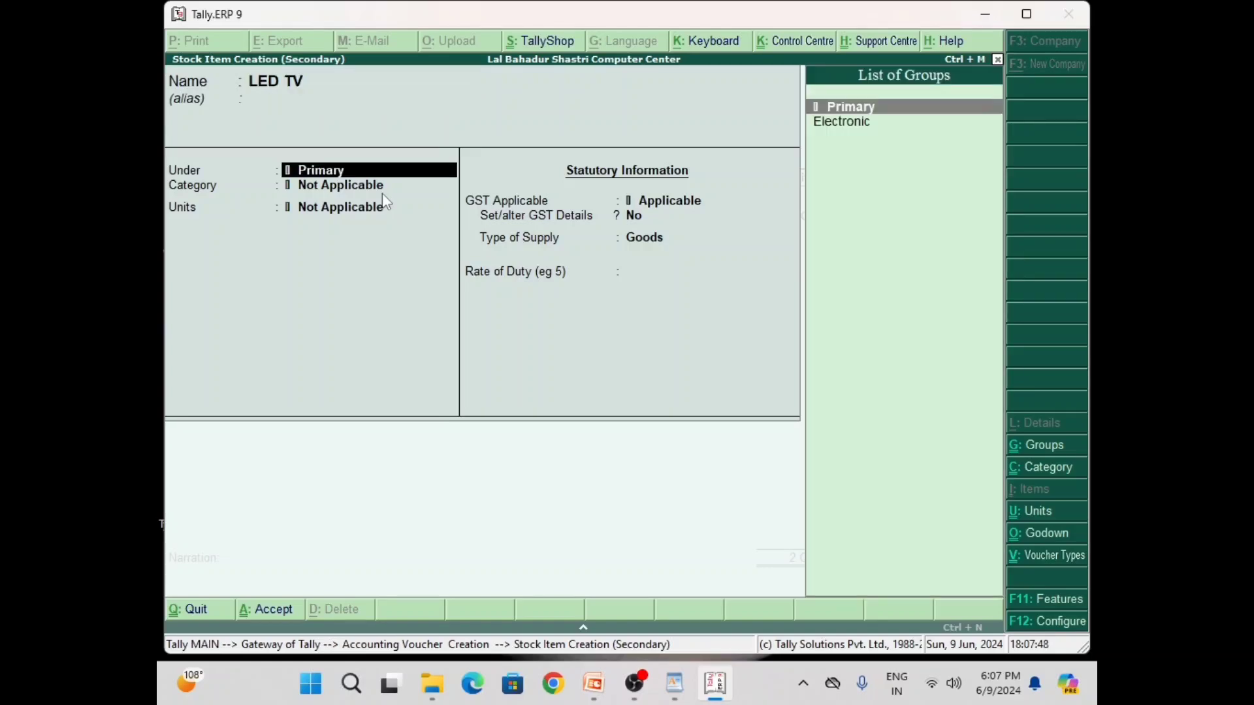
key("Down")
key("Return")
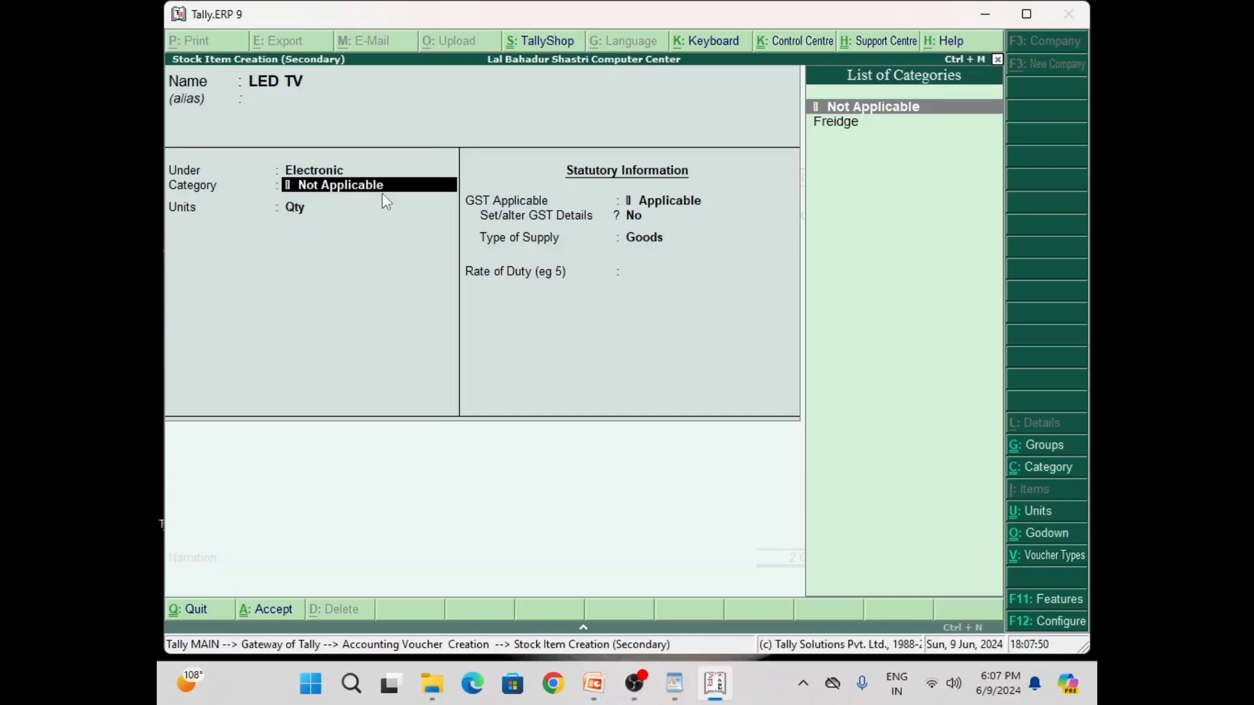
key("alt+c")
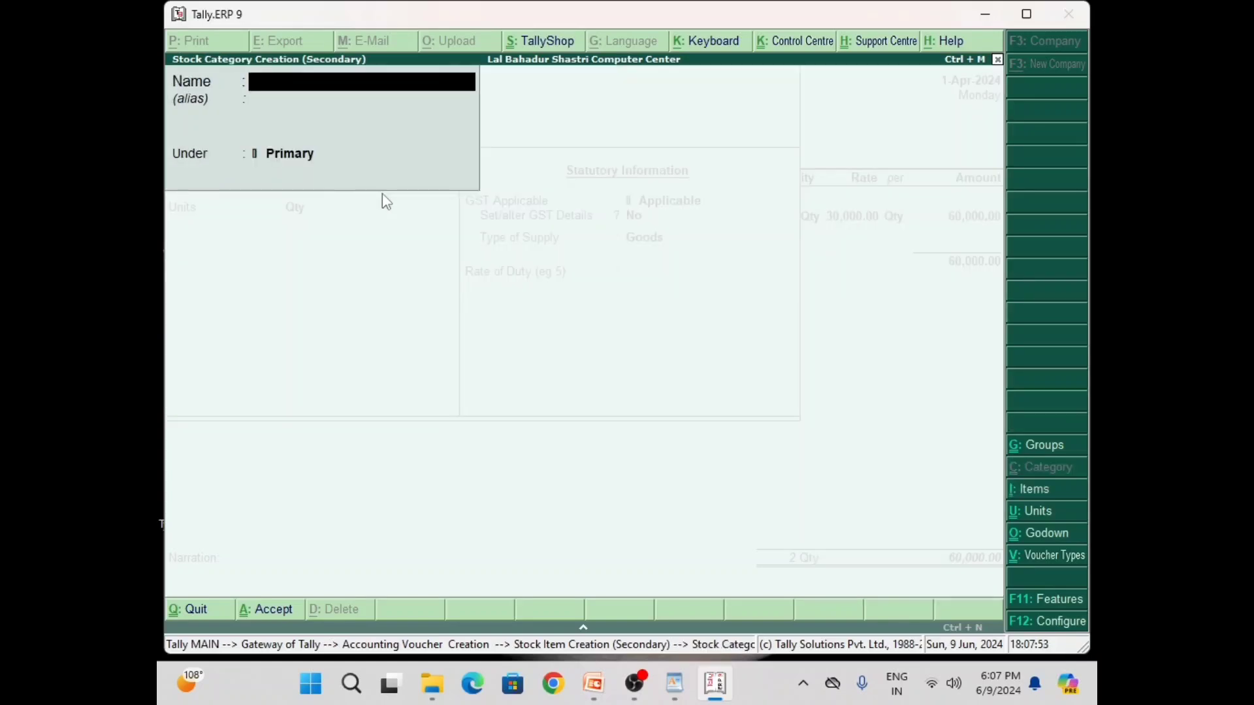
type("TV")
key("Return")
key("Return")
key("Return")
key("Return")
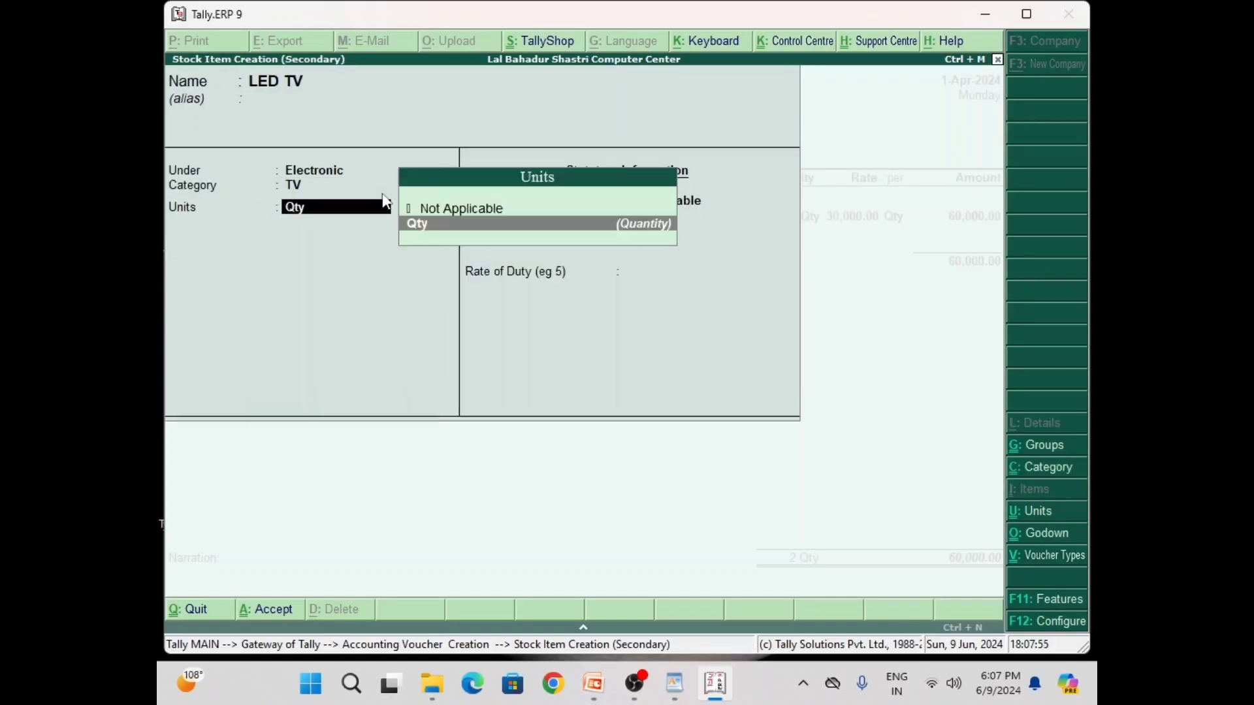
key("Return")
key("Return")
key("Return")
key("Return")
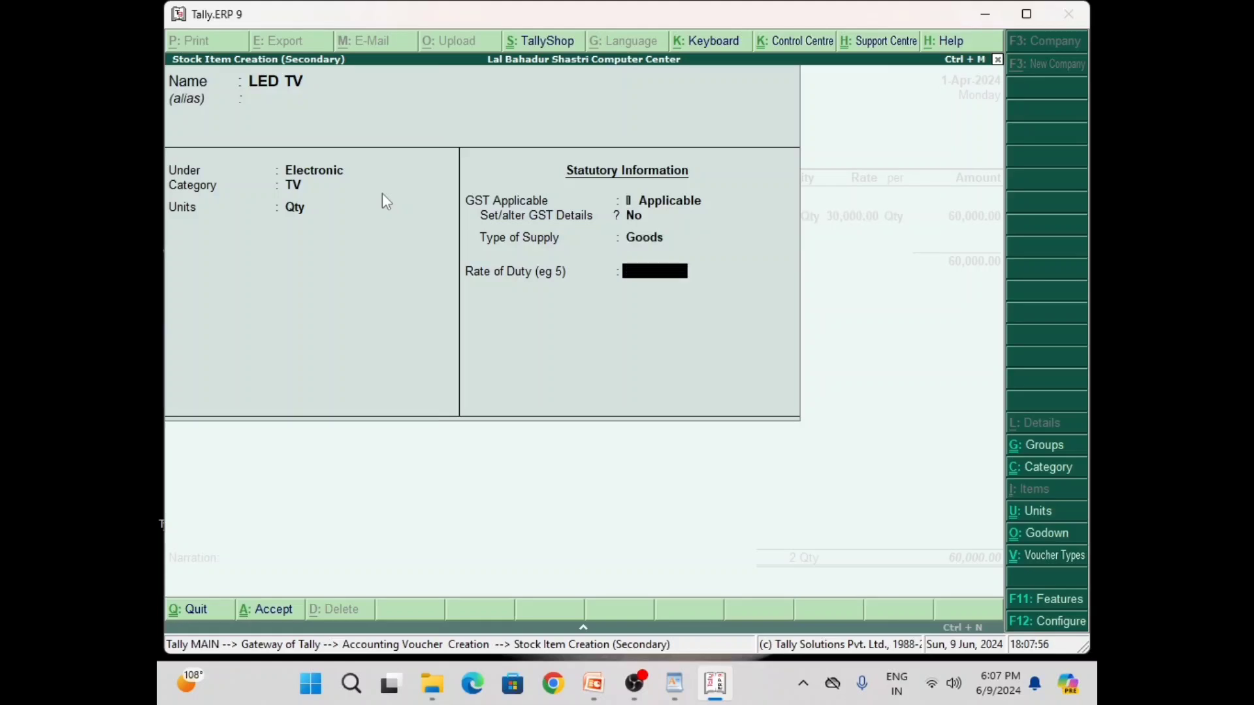
key("Return")
key("Return")
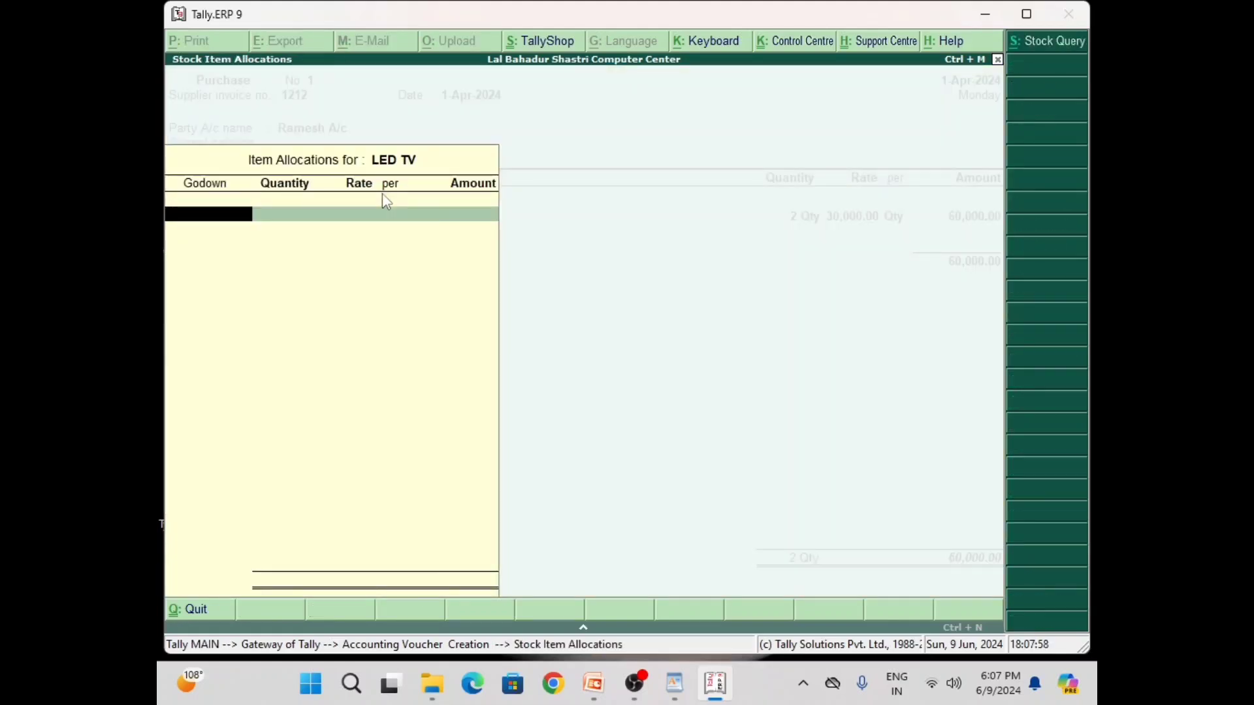
Allocate LED TV, 2 Qty at 22000, to Main Location and end the item list
type("M")
key("Return")
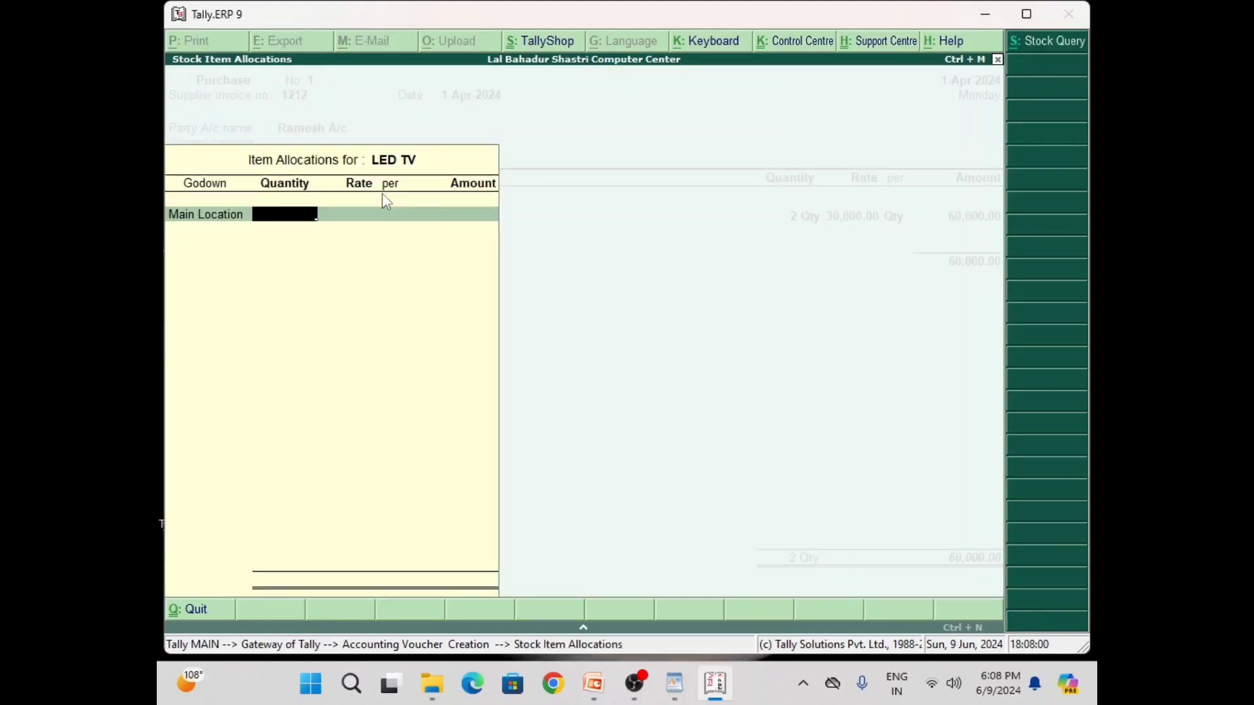
type("2")
key("Return")
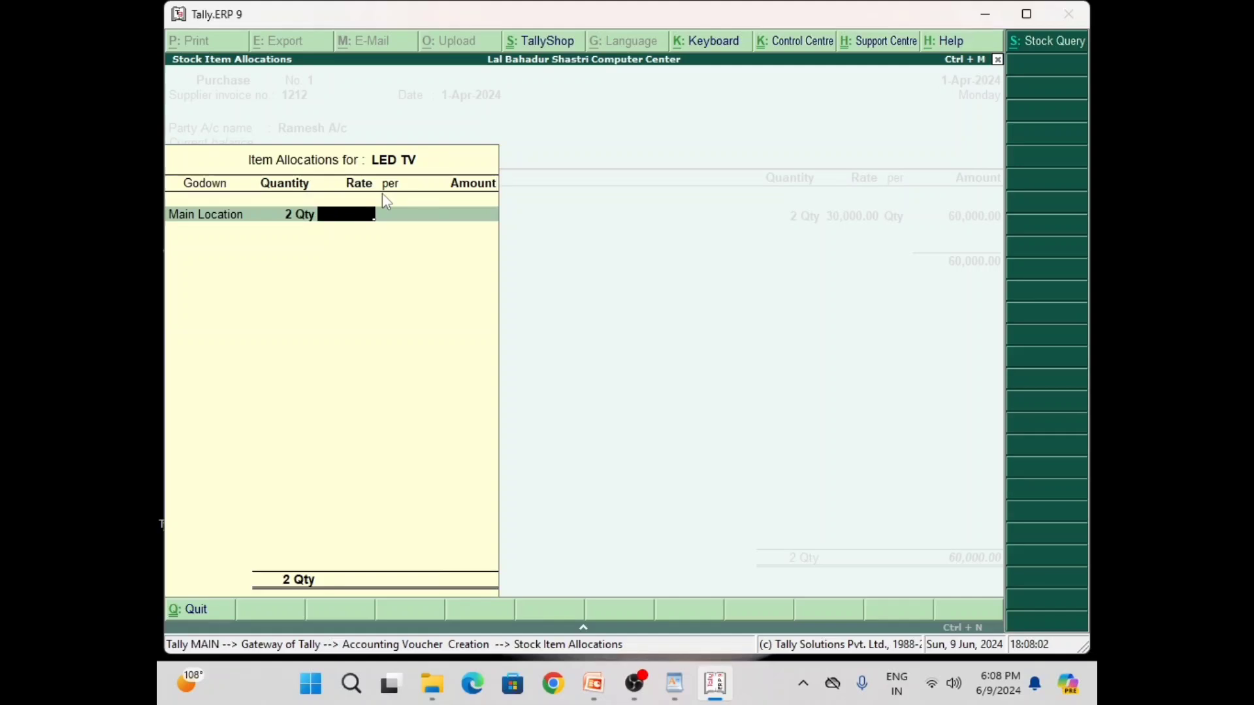
type("22000")
key("Return")
key("Return")
key("Return")
key("Return")
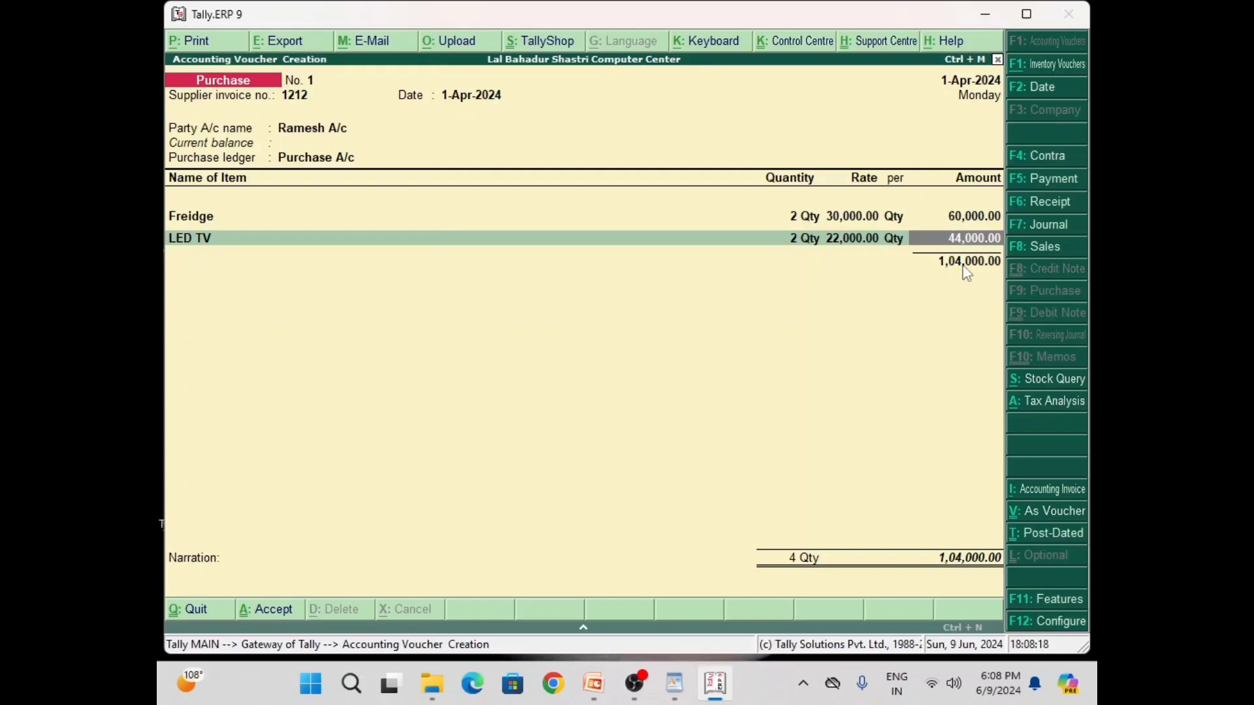
key("Return")
key("Return")
key("Return")
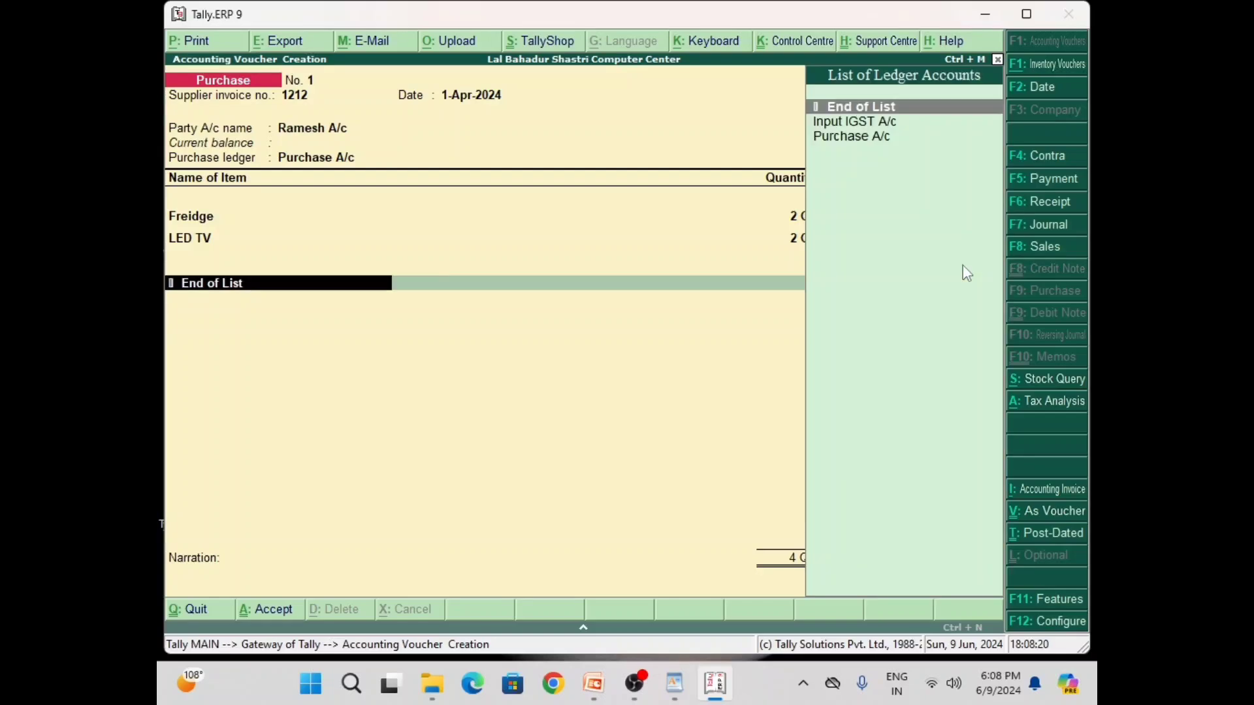
Add Input IGST A/c as the tax ledger, then begin quitting the unsaved voucher
key("Down")
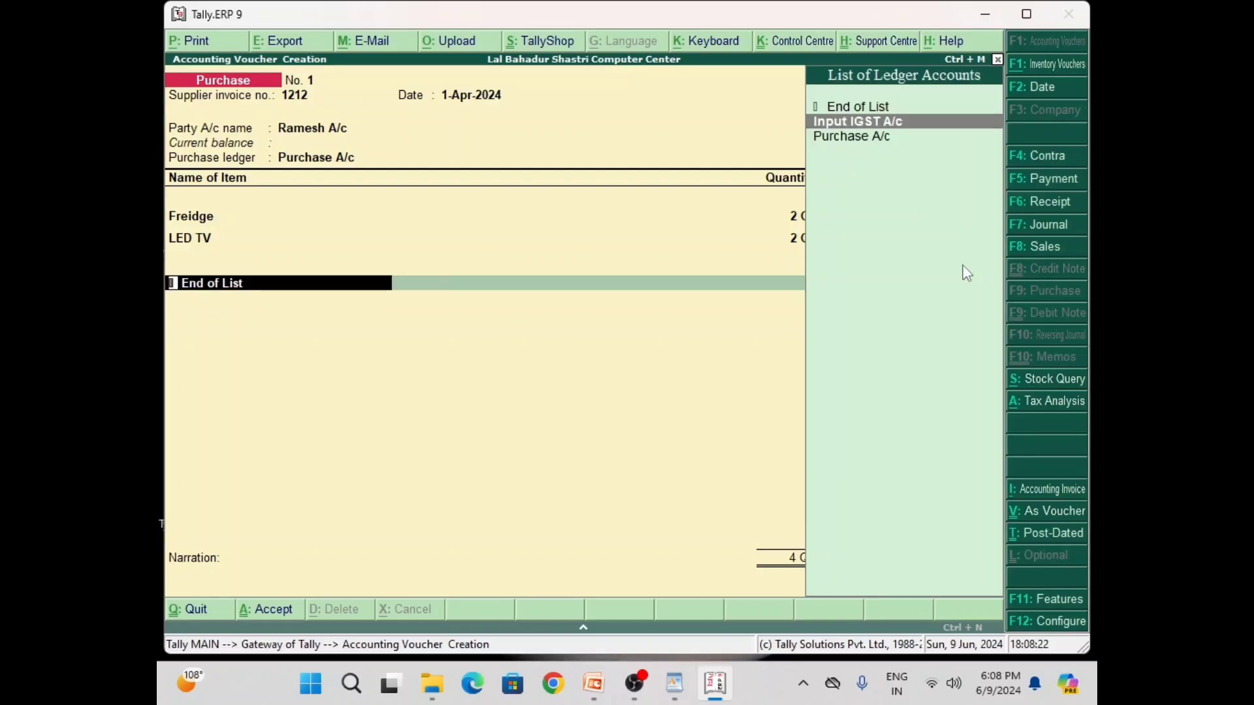
key("Return")
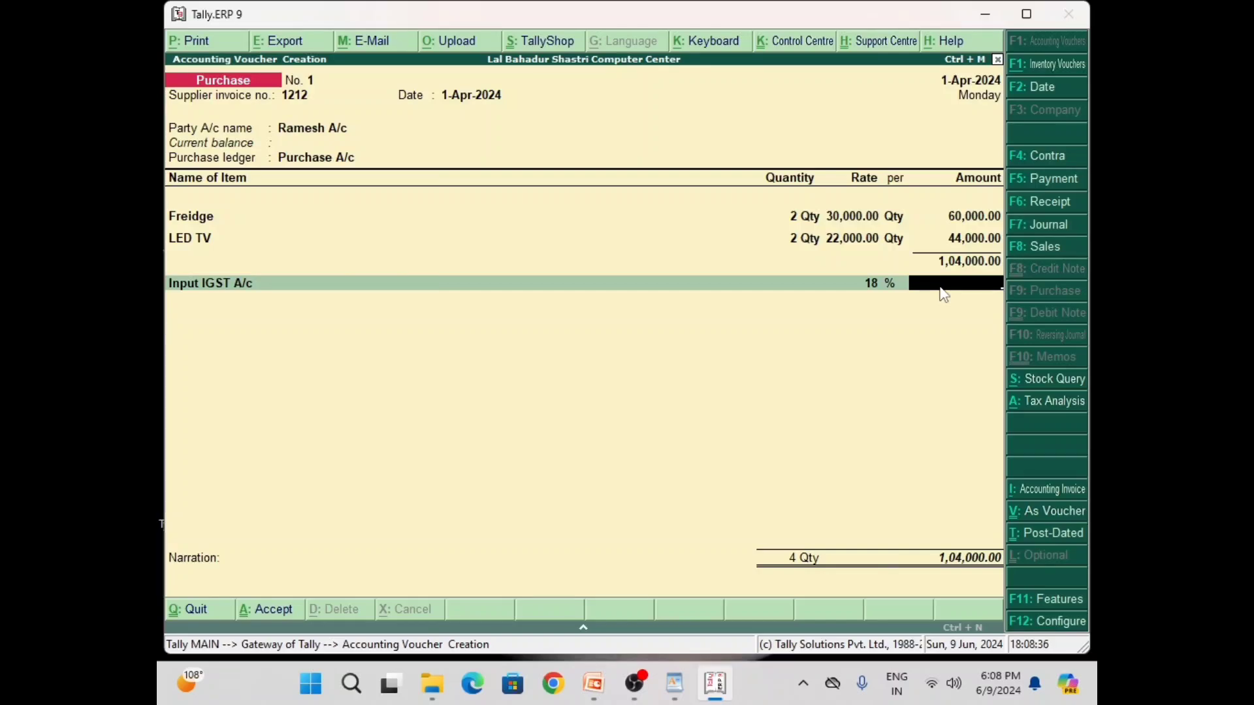
key("Escape")
Quit the voucher without saving and bring up the list of ledgers to alter
key("y")
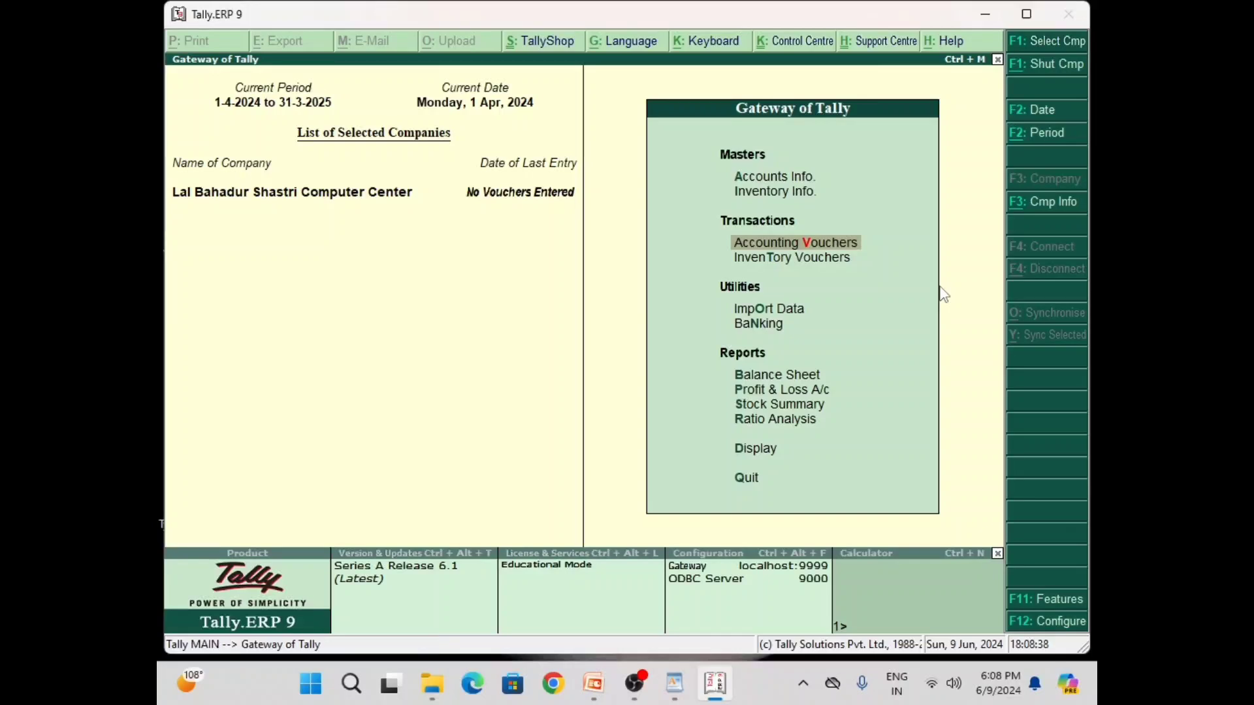
key("Up")
key("Up")
key("Return")
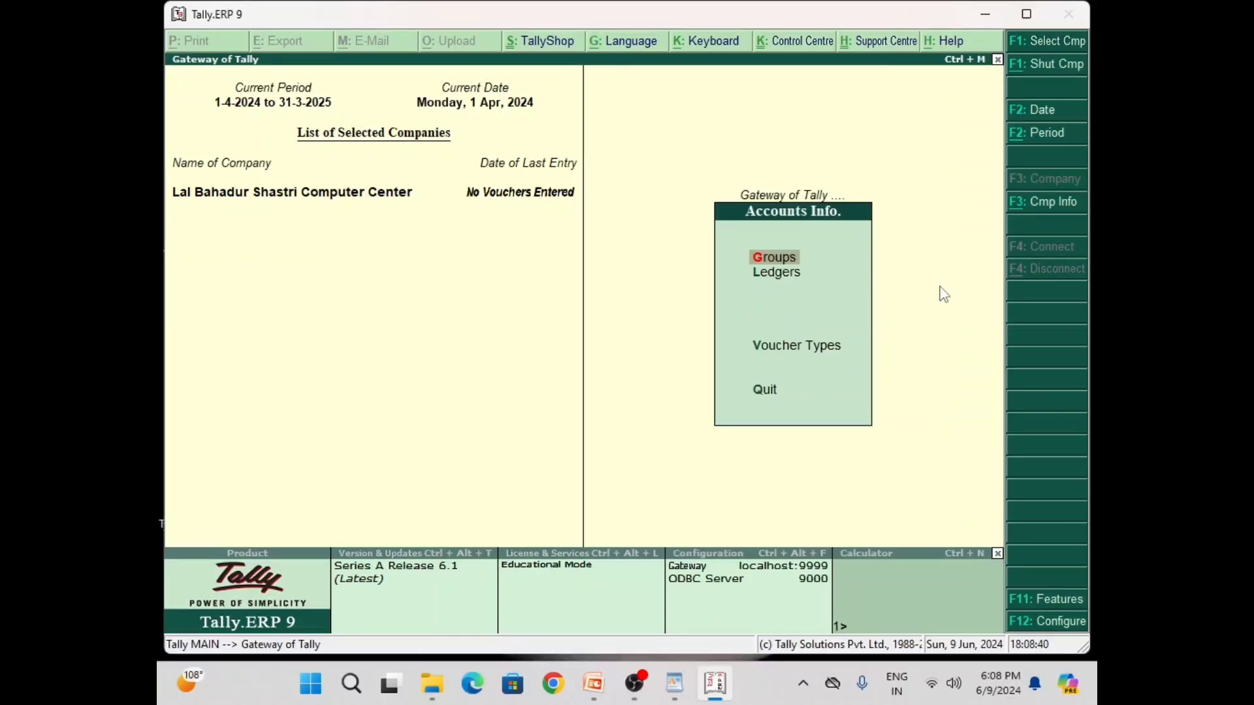
key("Down")
key("Return")
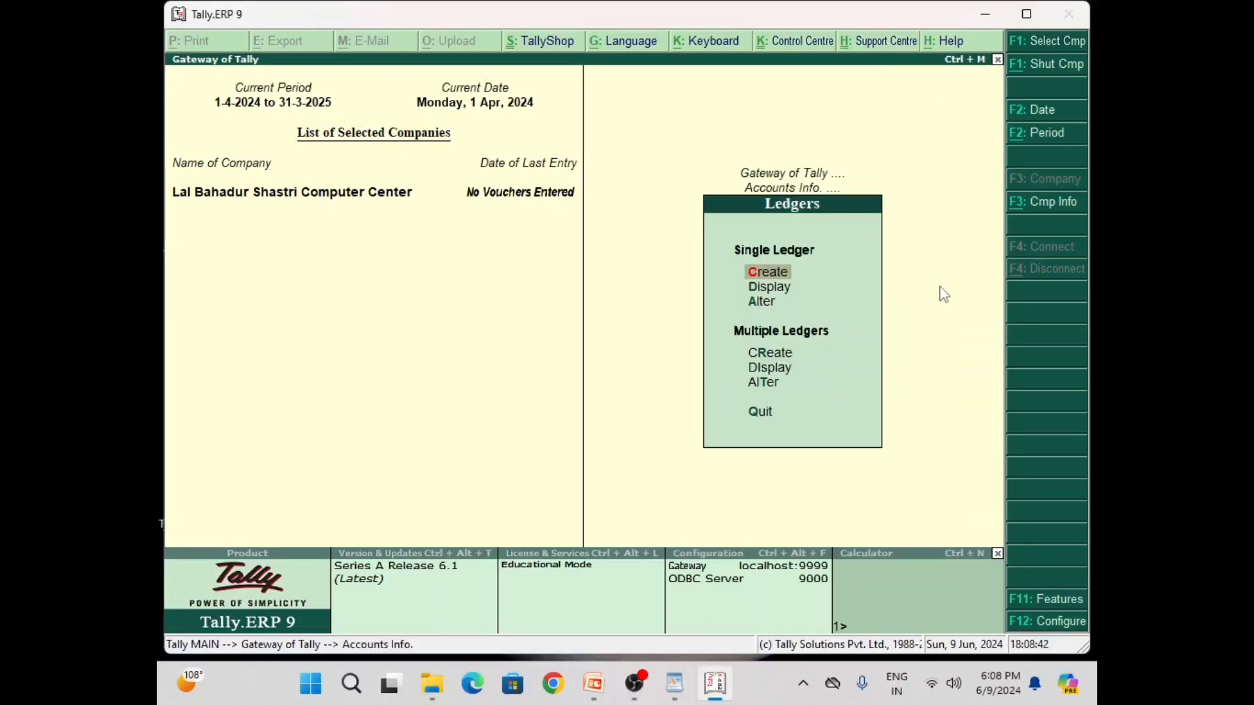
key("Down")
key("Down")
key("Return")
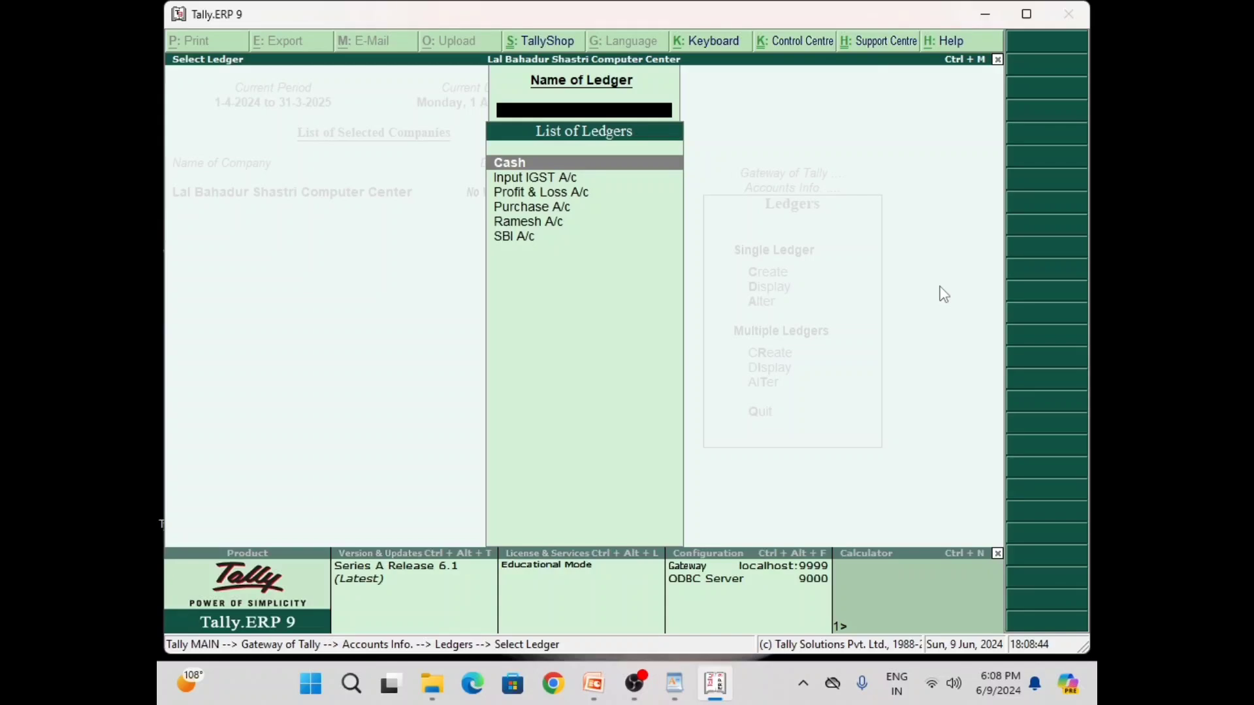
Review the supplier's ledger under Sundry Debtors and accept it unchanged
key("Down")
key("Down")
key("Down")
key("Down")
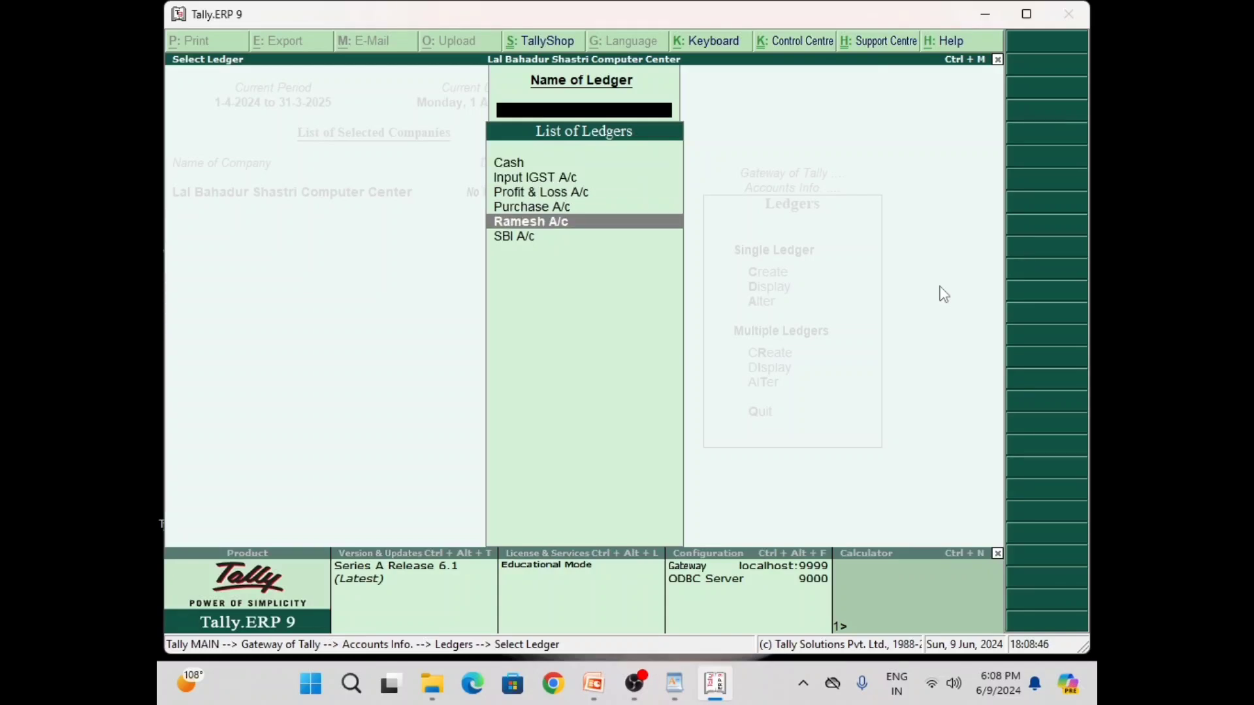
key("Return")
key("Return")
key("Return")
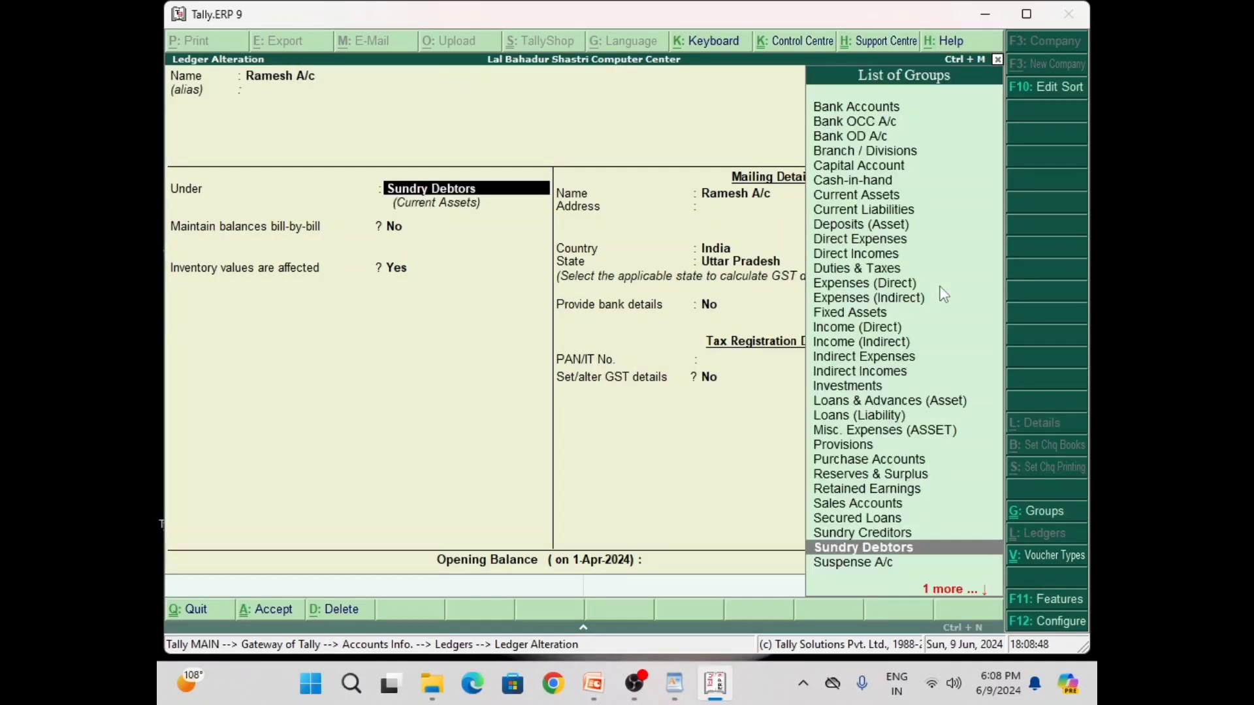
key("Return")
key("Return")
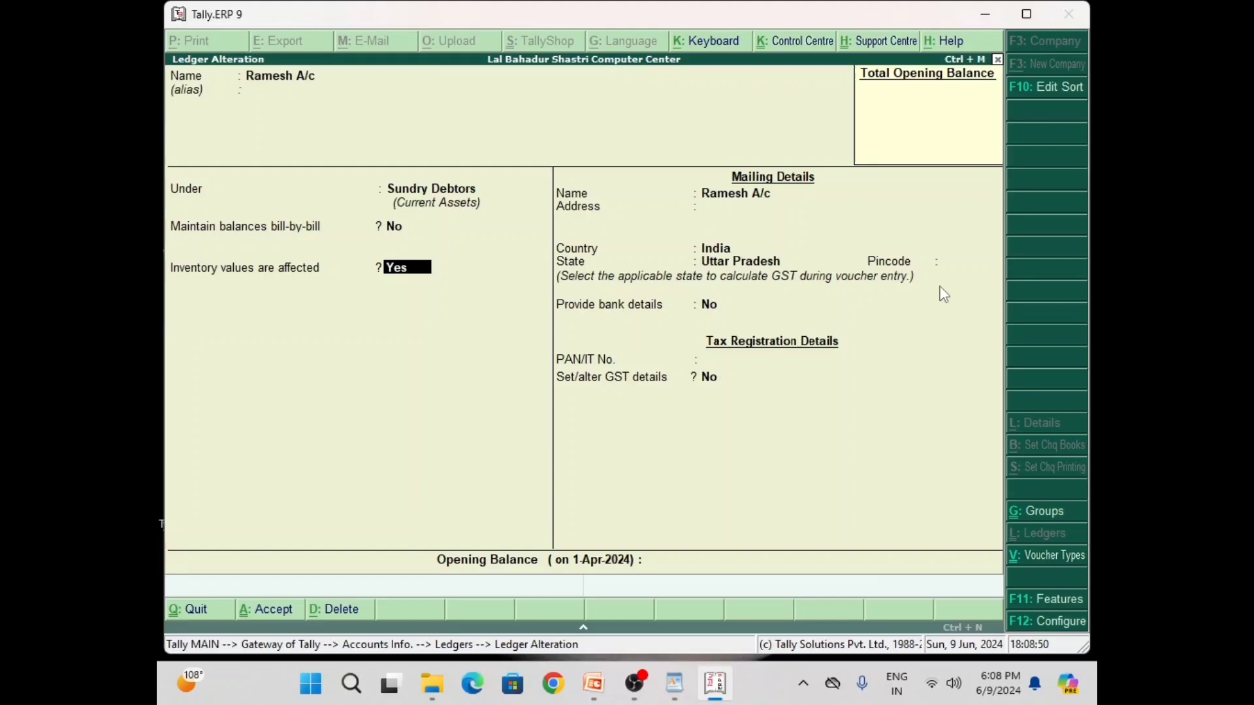
key("Return")
key("Return")
key("Return")
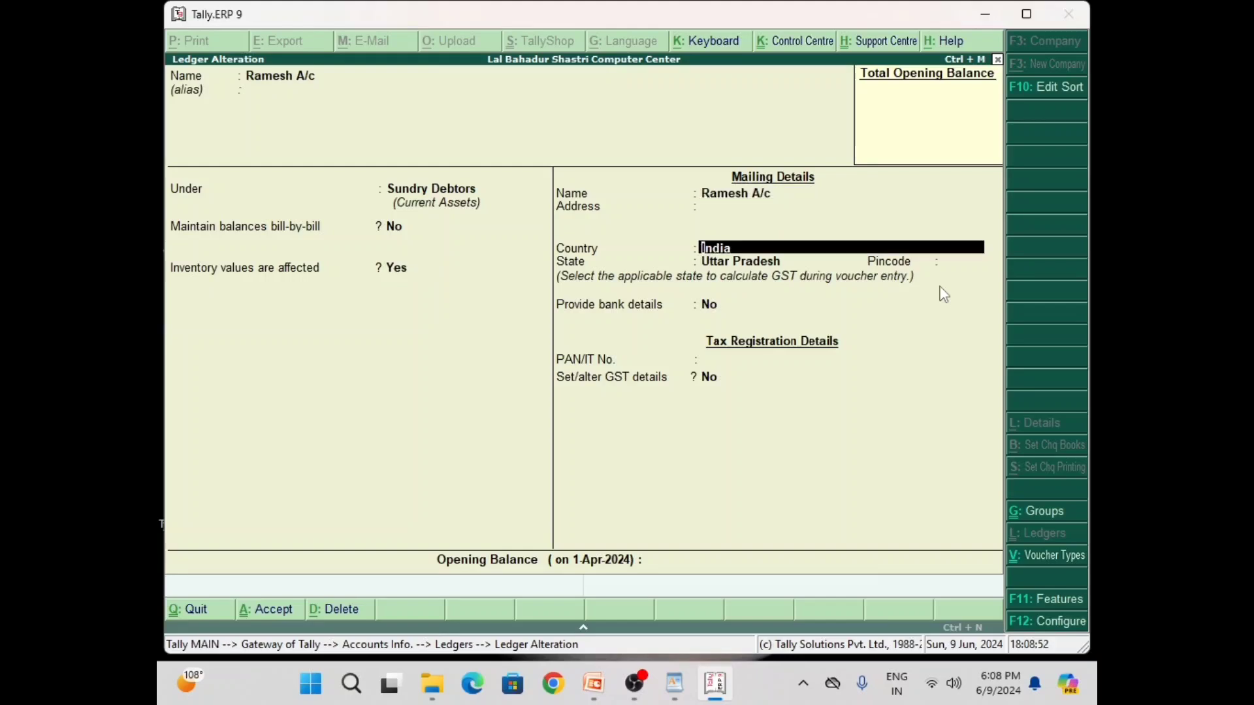
key("Return")
key("Return")
key("Return")
key("Return")
key("Return")
key("Return")
key("Return")
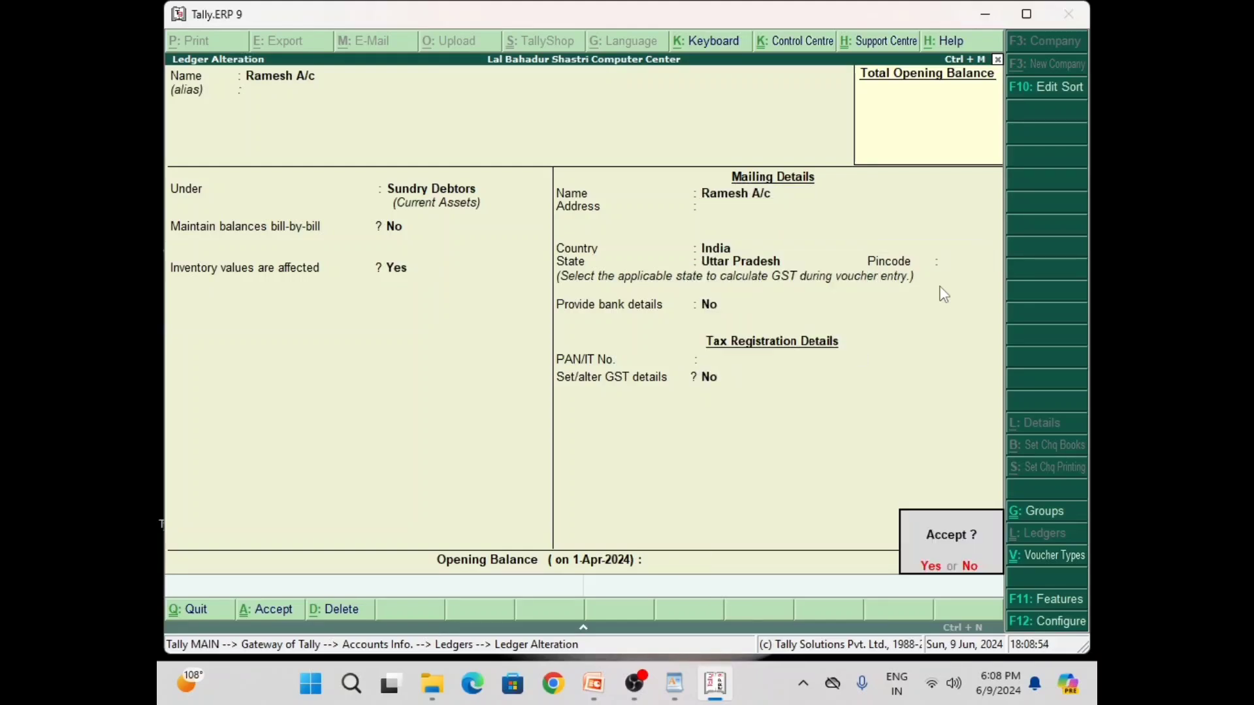
key("Return")
Give Purchase A/c GST details: Interstate Purchase Taxable, 18% integrated tax, from 1-Apr-2024
key("Up")
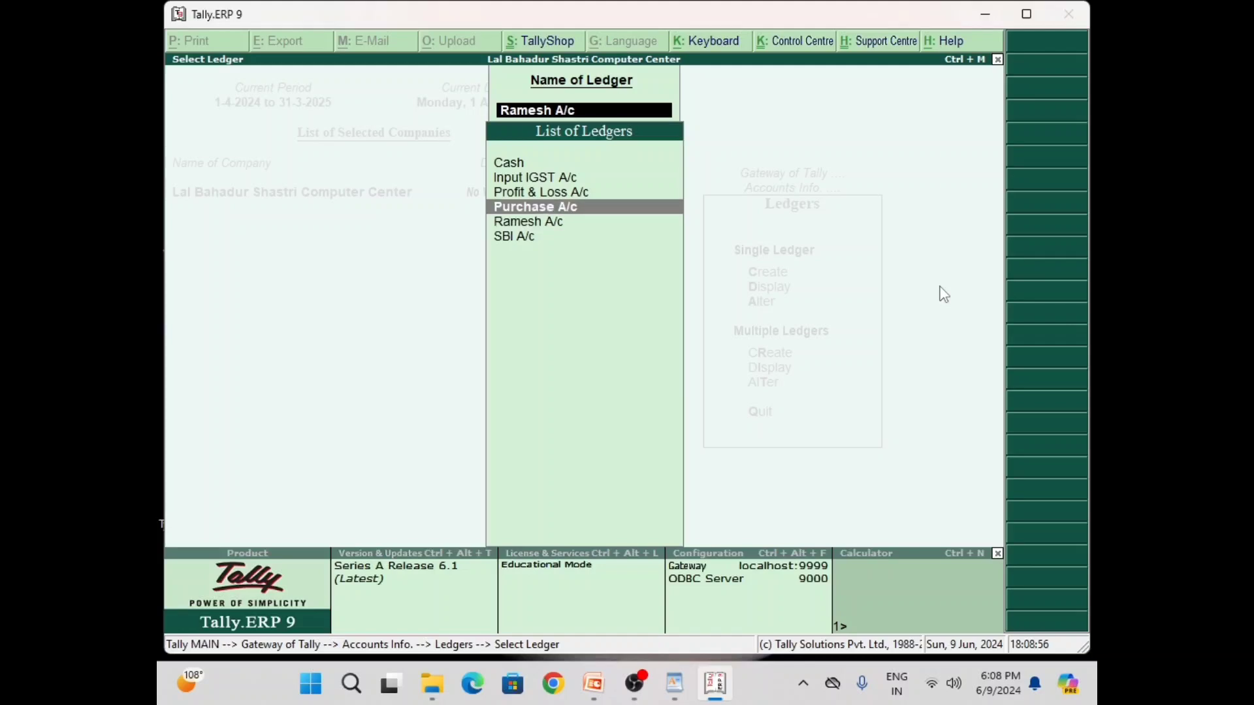
key("Return")
key("Return")
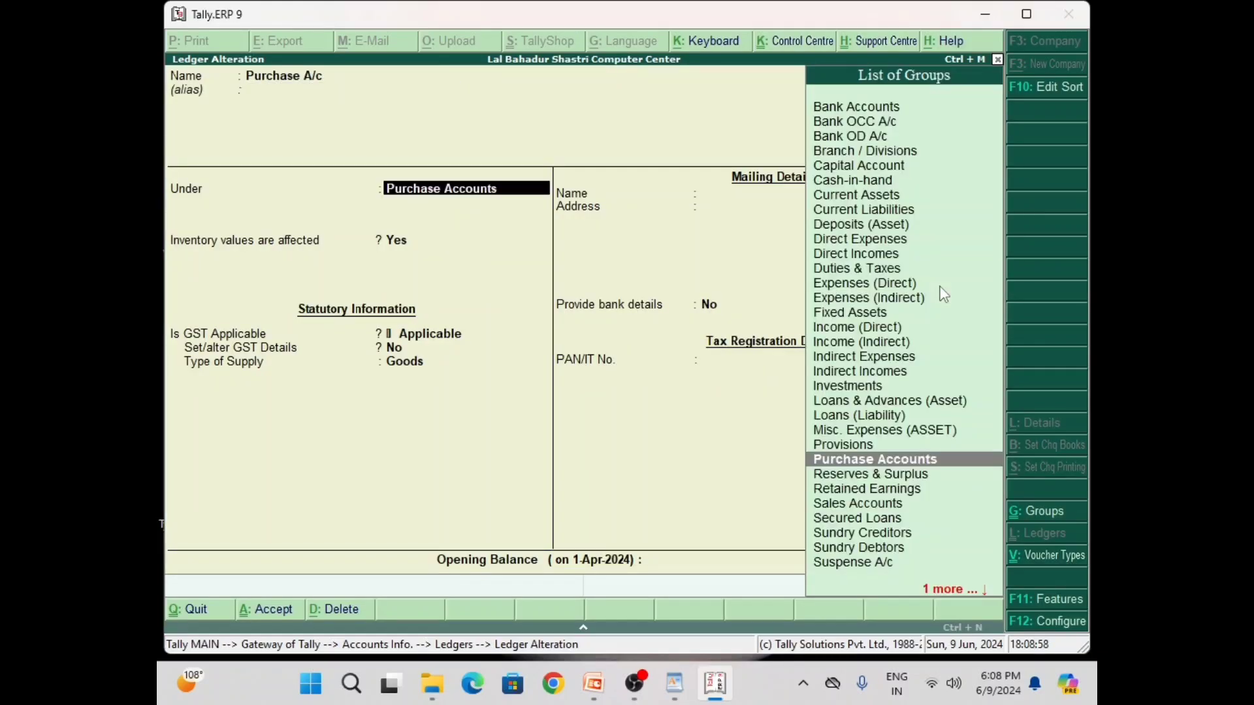
key("Return")
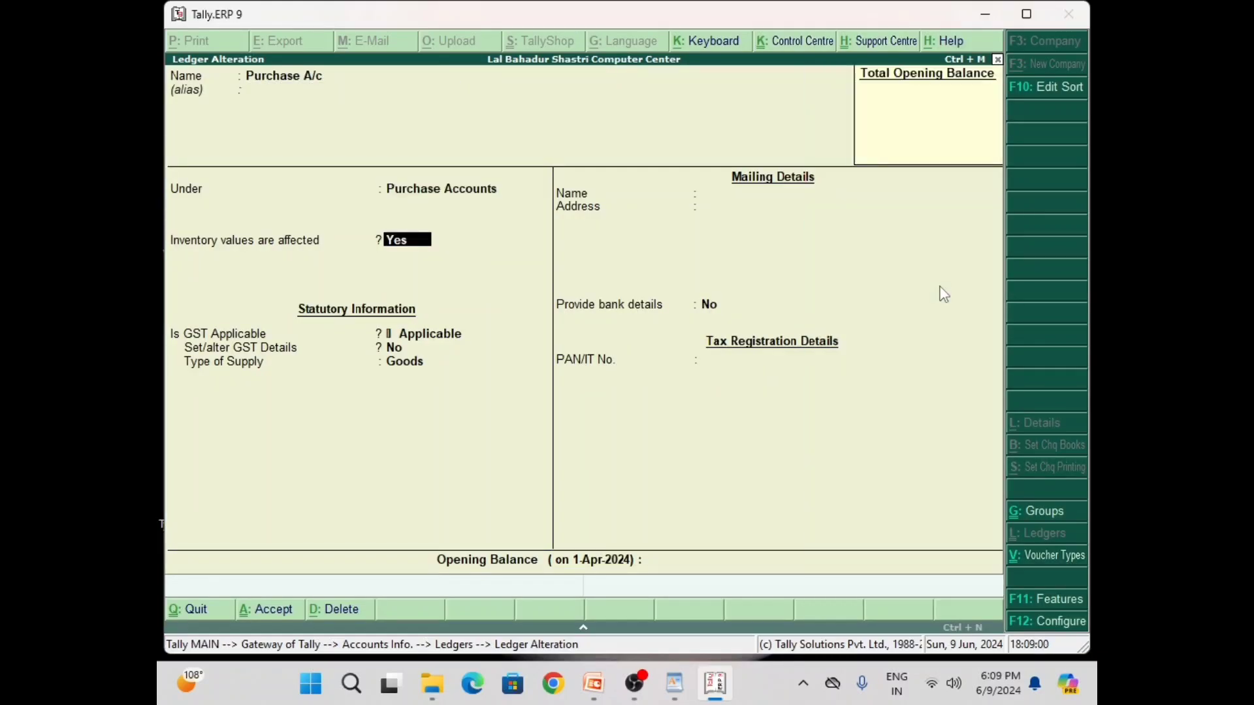
key("Return")
key("Return")
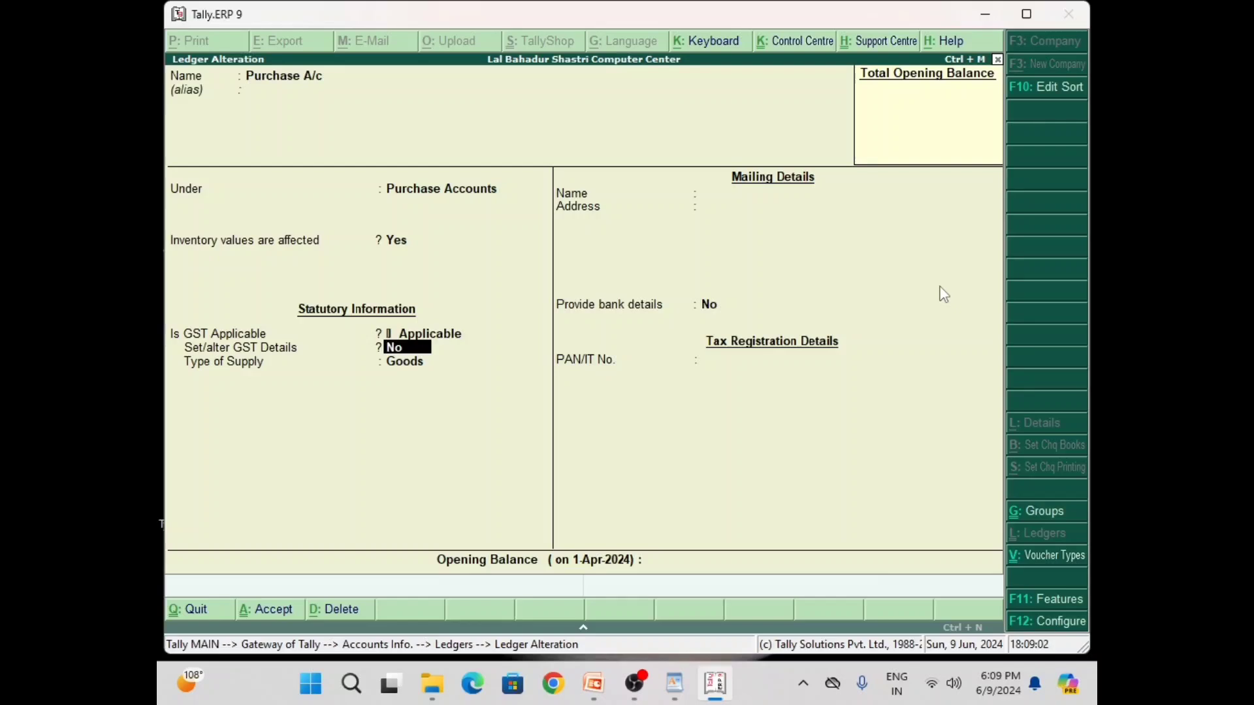
key("y")
key("Return")
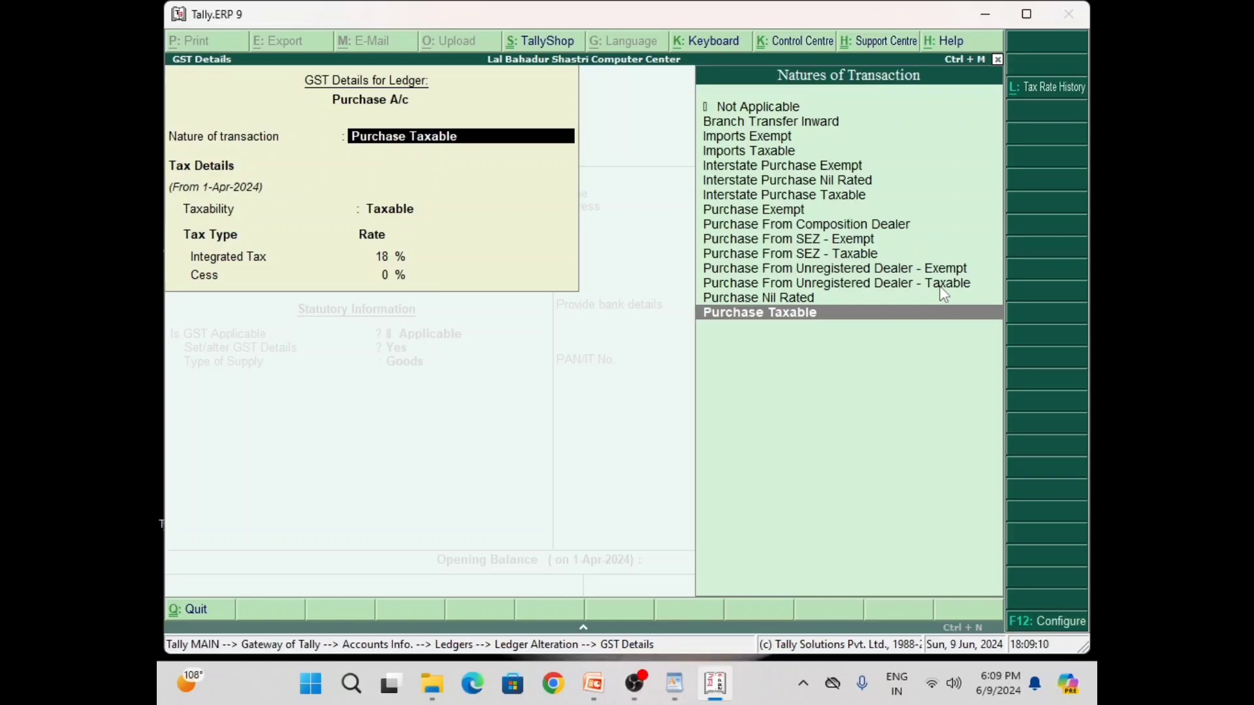
key("Up")
key("Up")
key("Up")
key("Up")
key("Up")
key("Up")
key("Up")
key("Up")
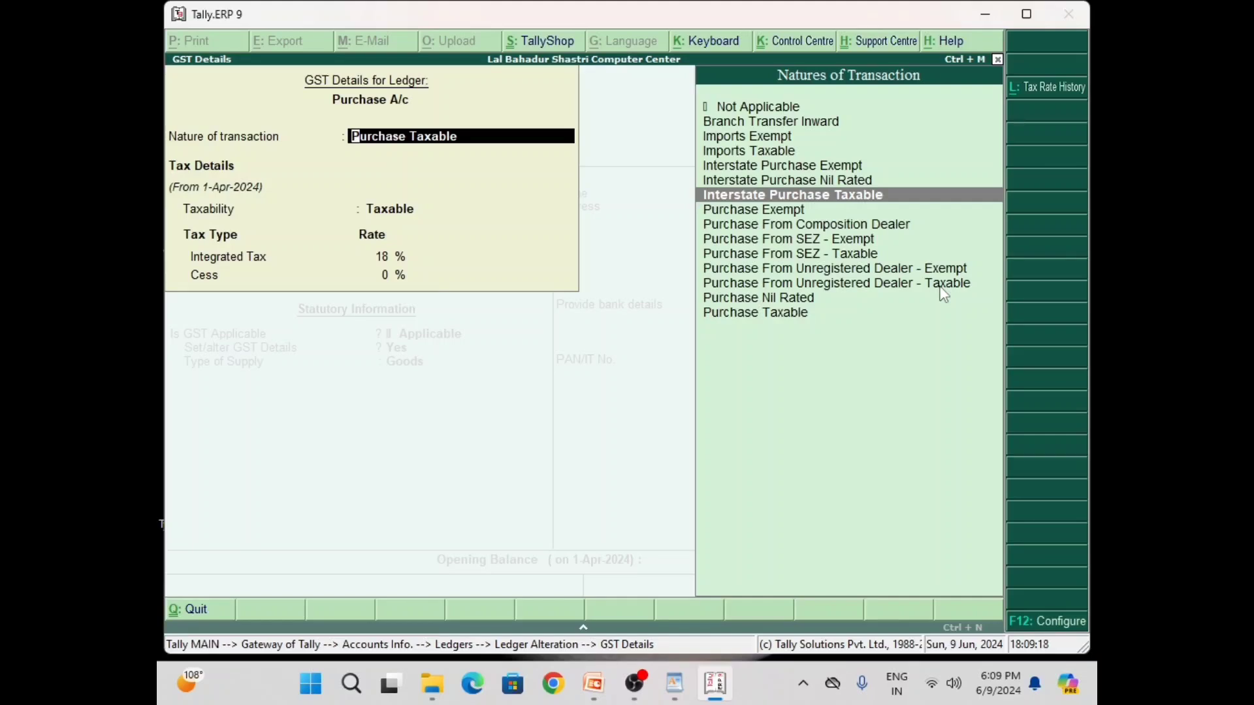
key("Return")
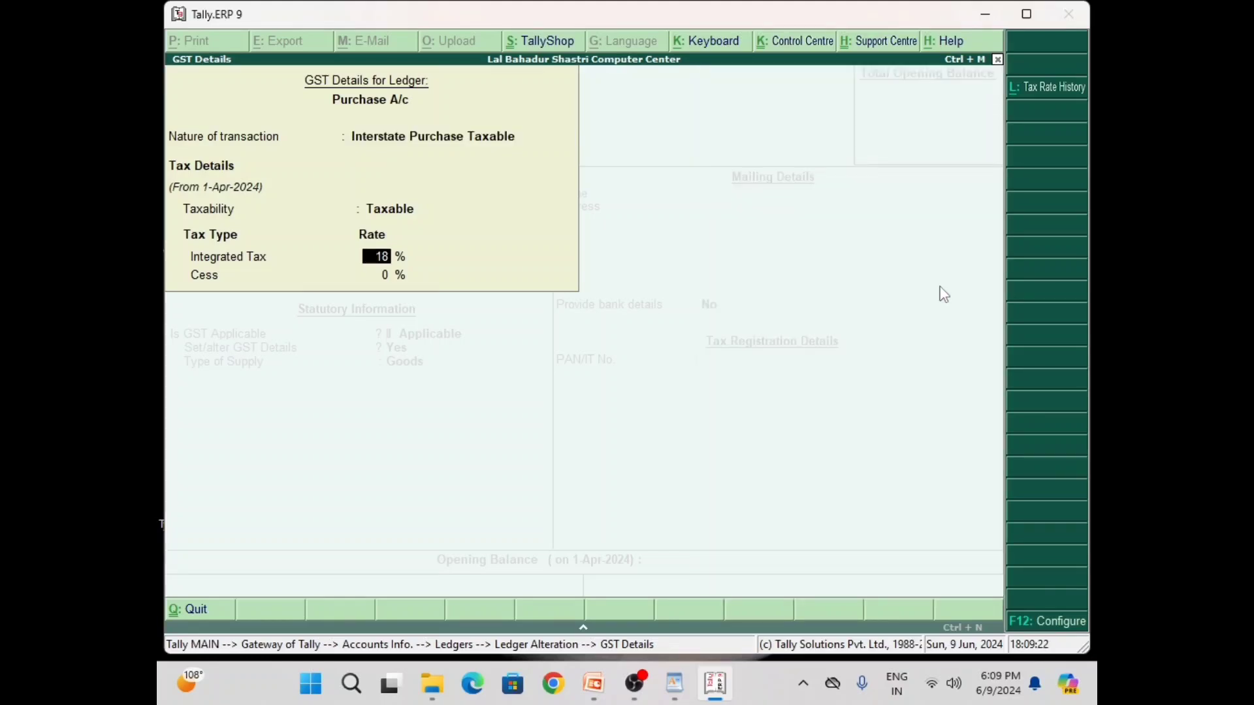
key("Return")
key("Return")
key("Return")
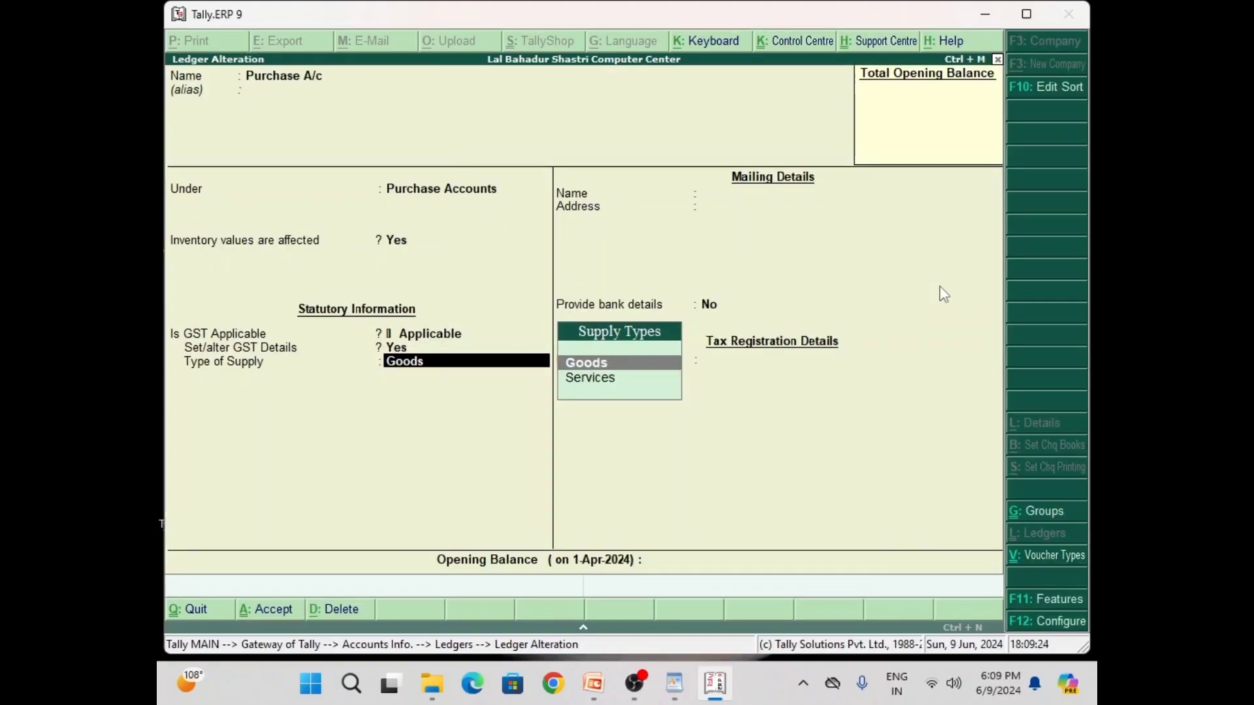
key("Return")
key("Return")
key("Return")
key("Return")
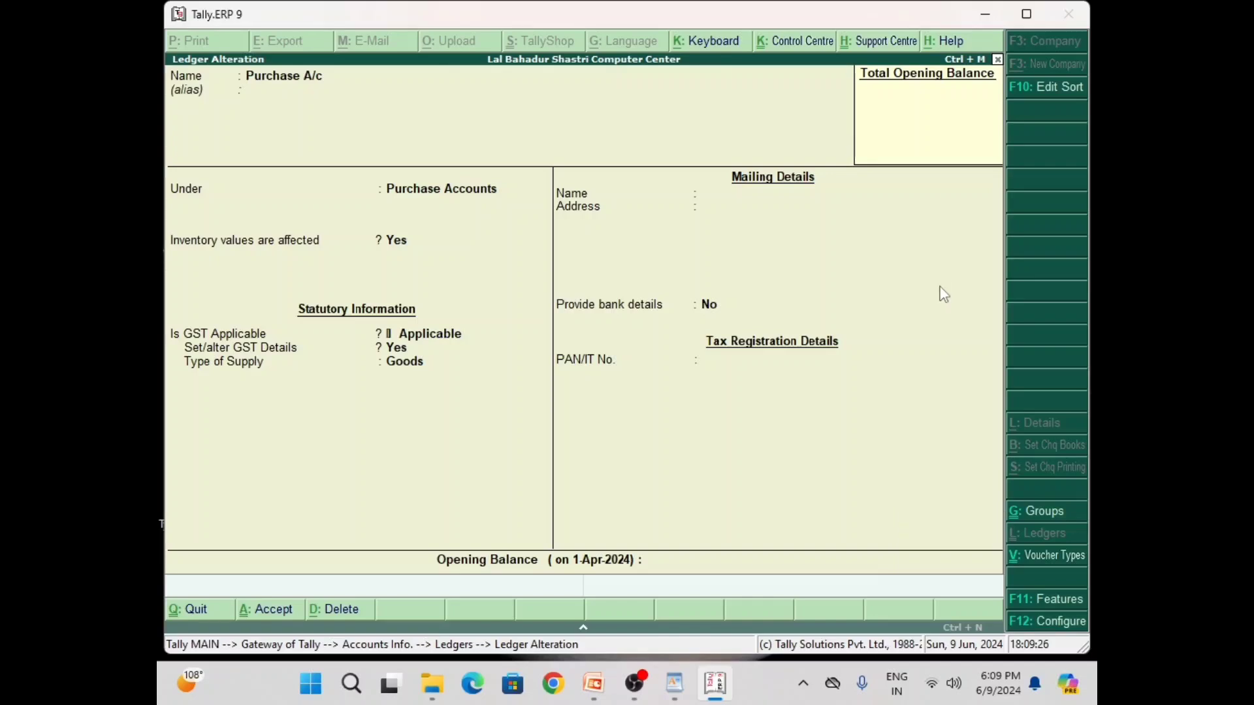
Check Input IGST A/c keeps Integrated Tax, then return to the Gateway of Tally
key("Up")
key("Up")
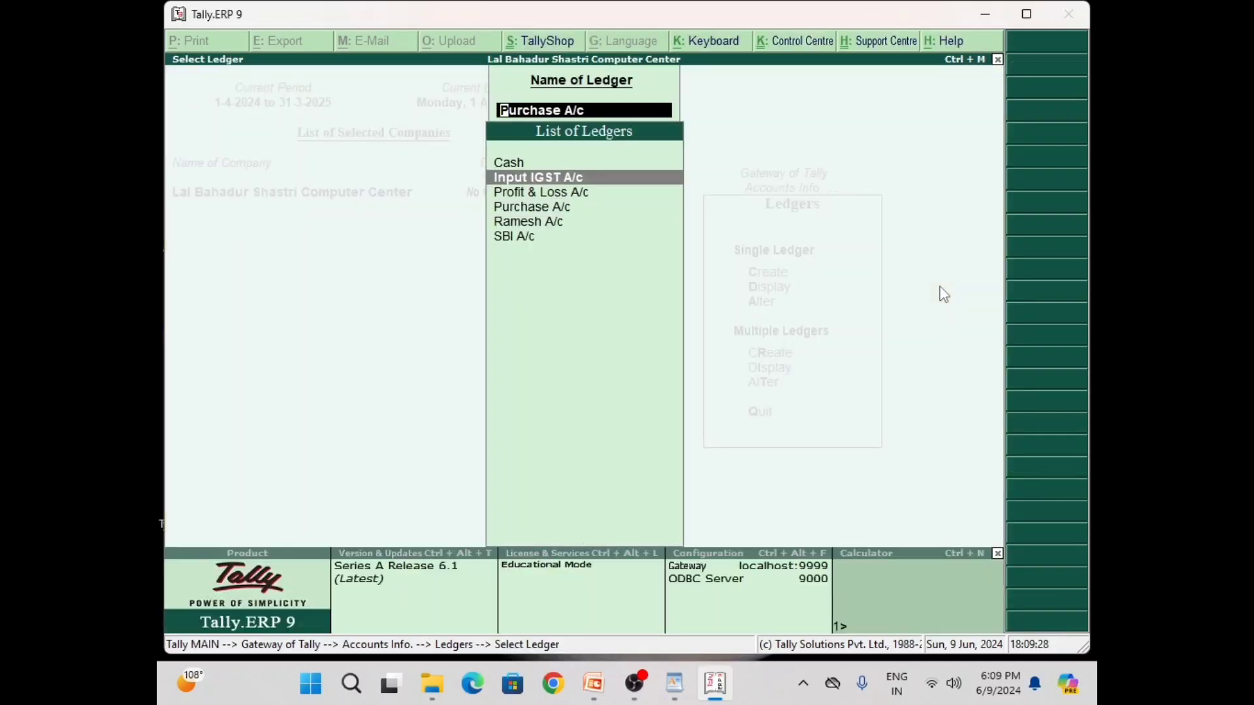
key("Return")
key("Return")
key("Return")
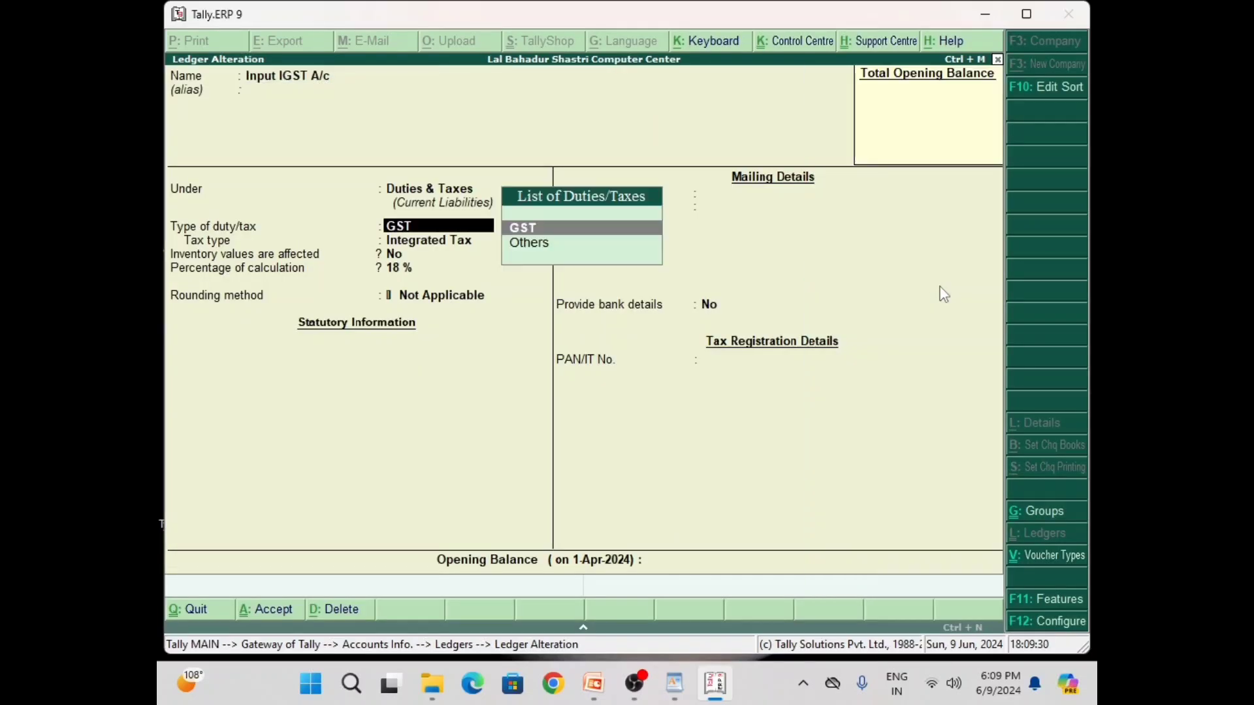
key("Return")
key("Return")
key("Return")
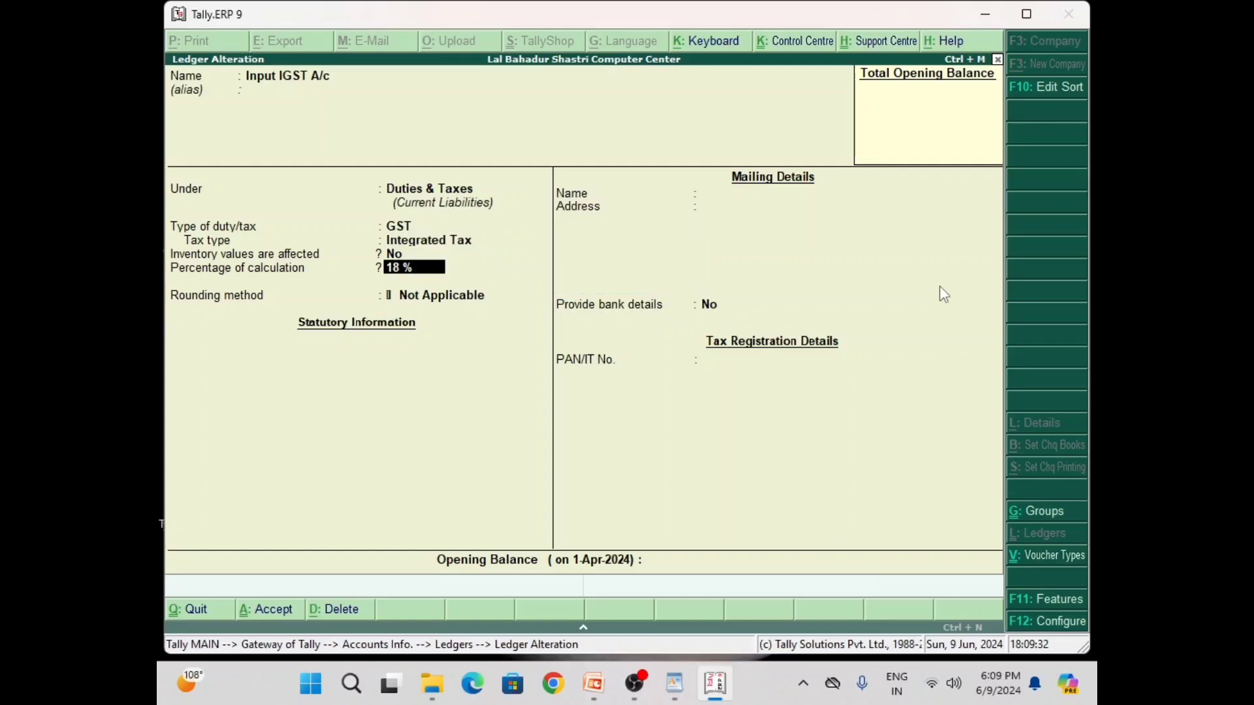
key("Return")
key("Return")
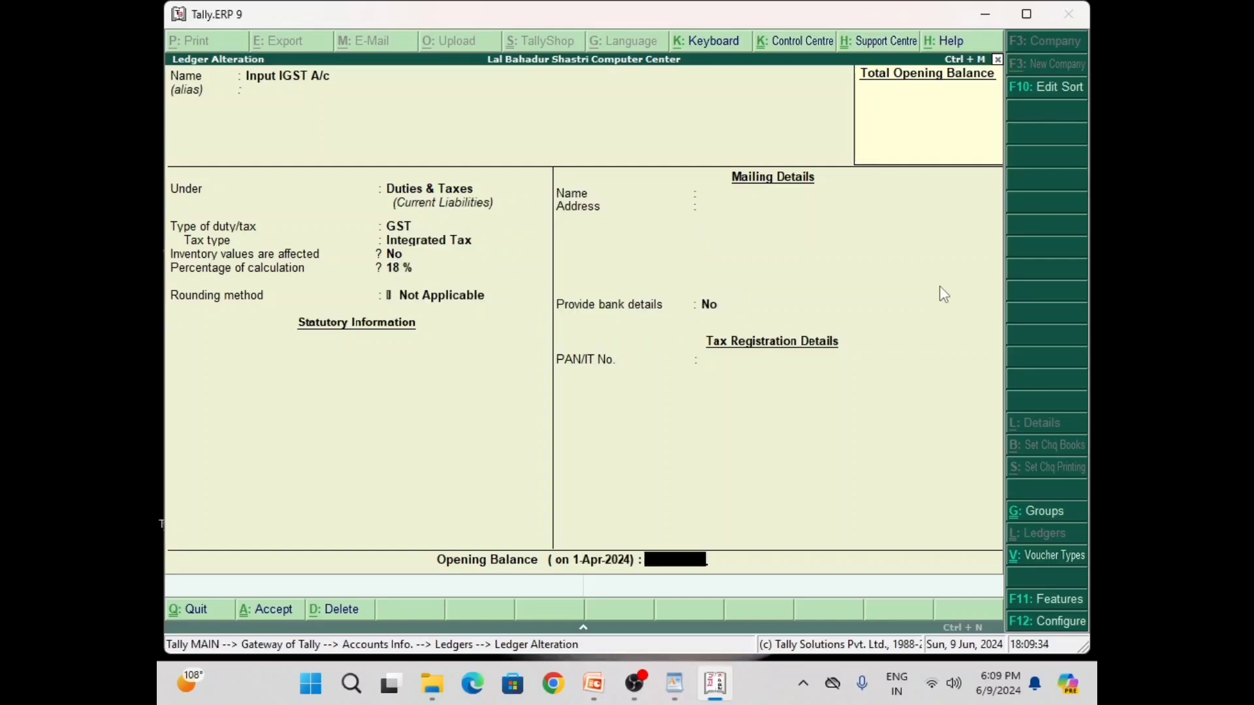
key("Return")
key("Return")
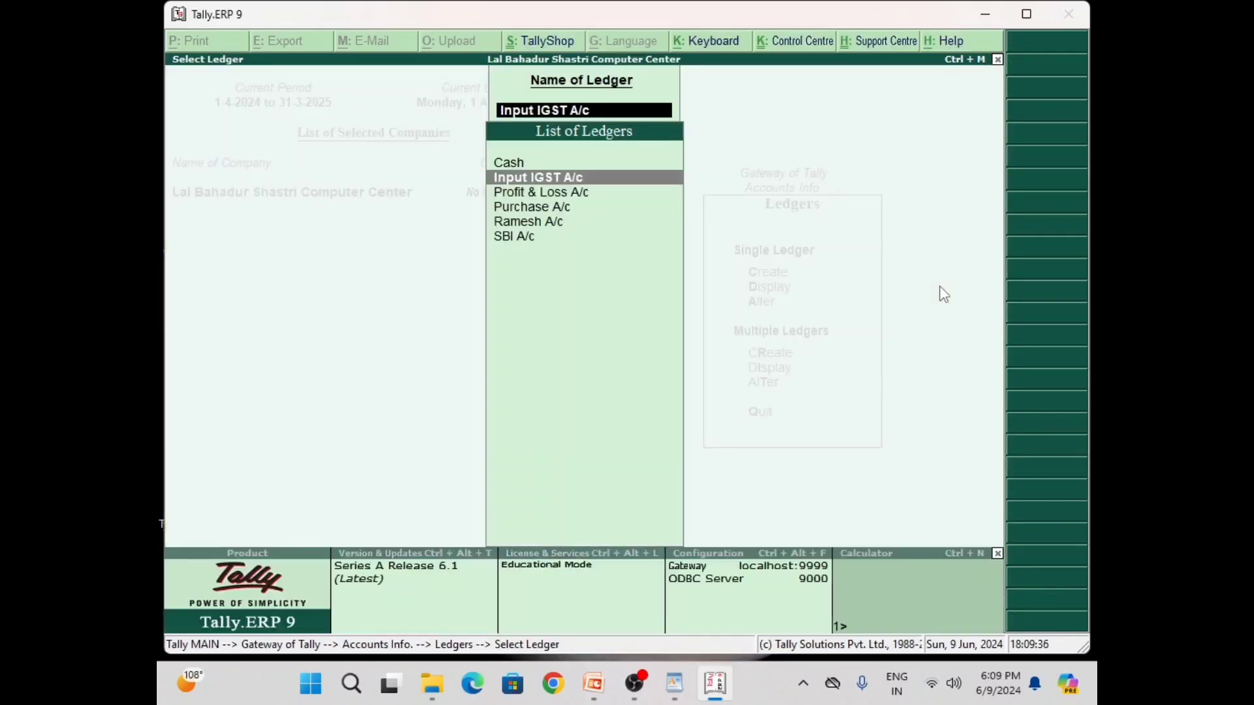
key("Escape")
key("Escape")
key("Escape")
Start a purchase voucher with supplier invoice 2121, date 1-Apr-2024, and the supplier as party
key("Down")
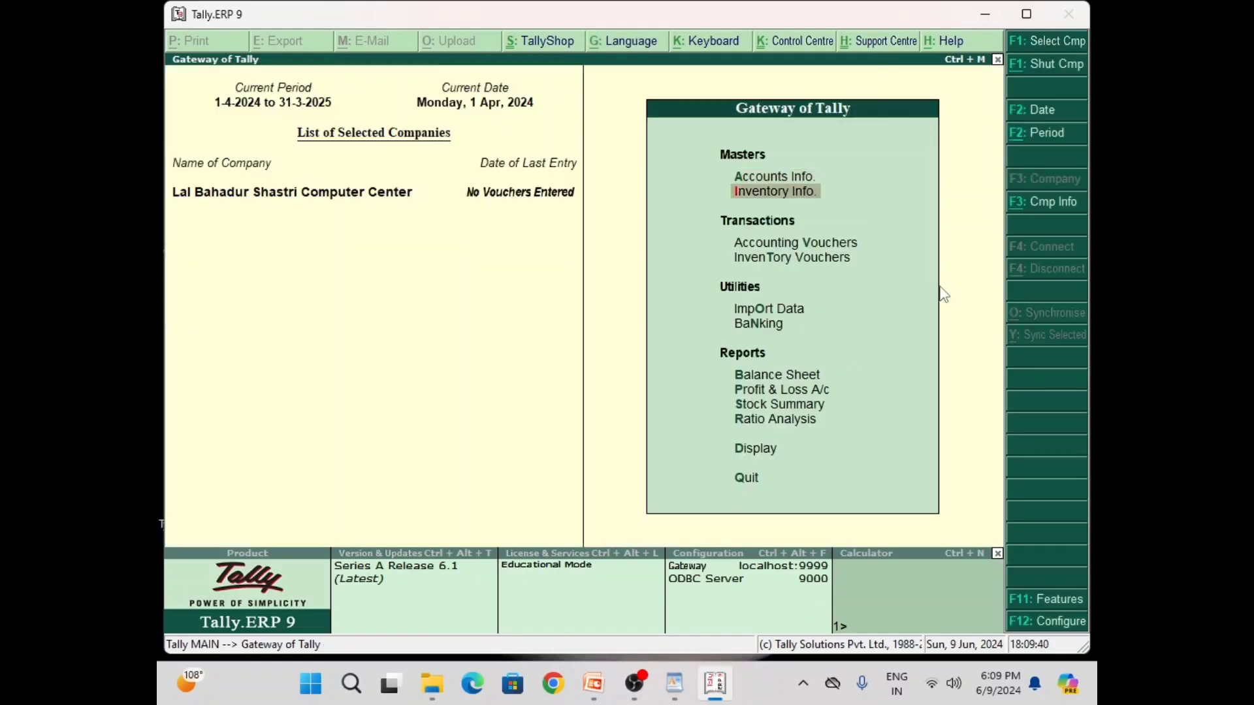
key("Down")
key("Return")
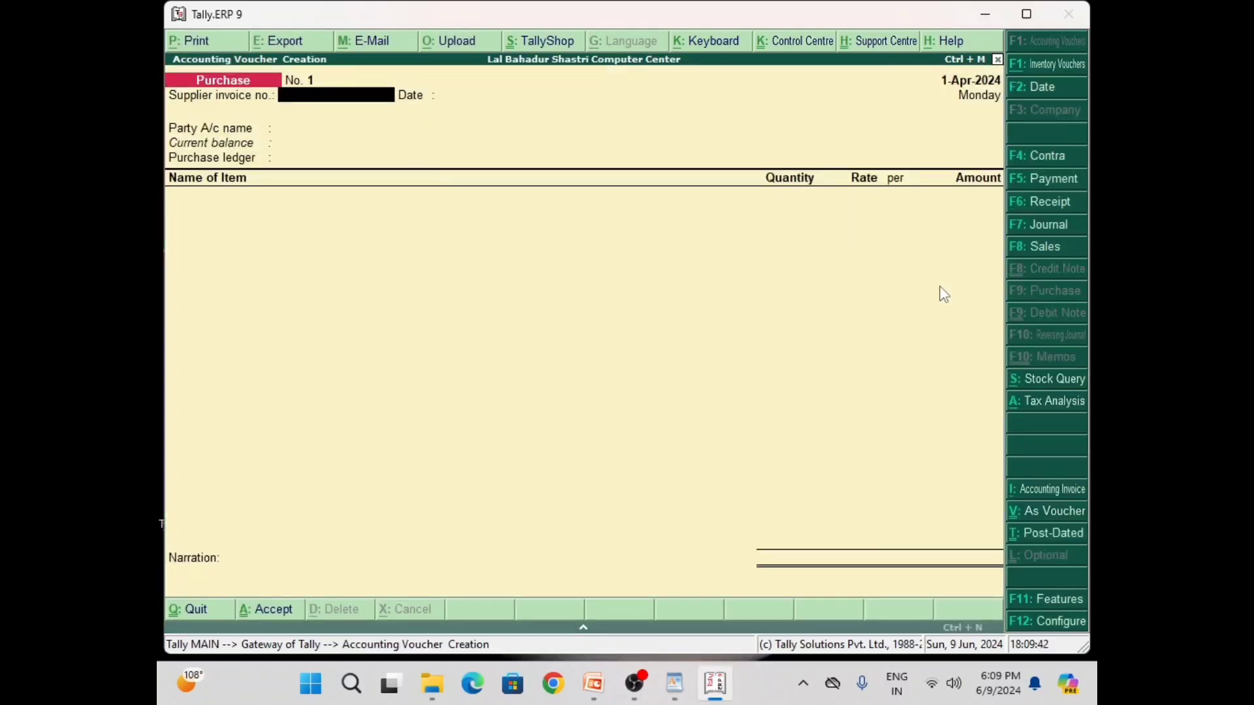
type("2121")
key("Return")
key("Return")
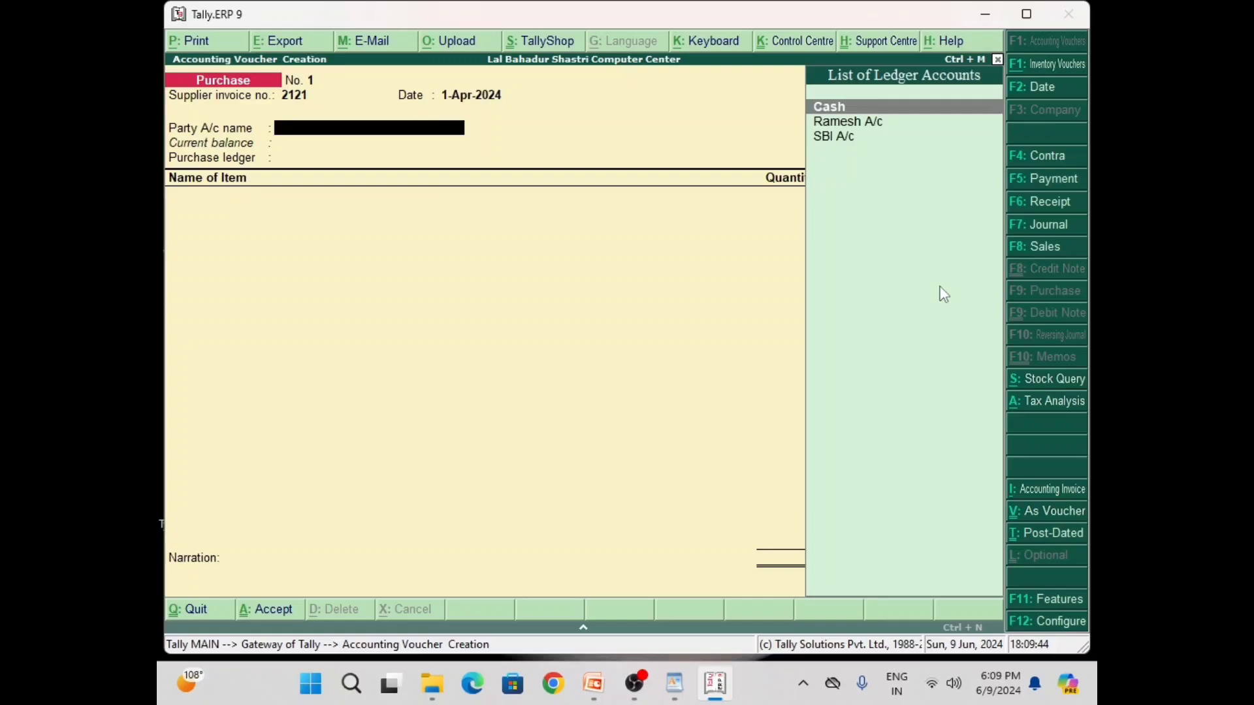
key("Down")
key("Return")
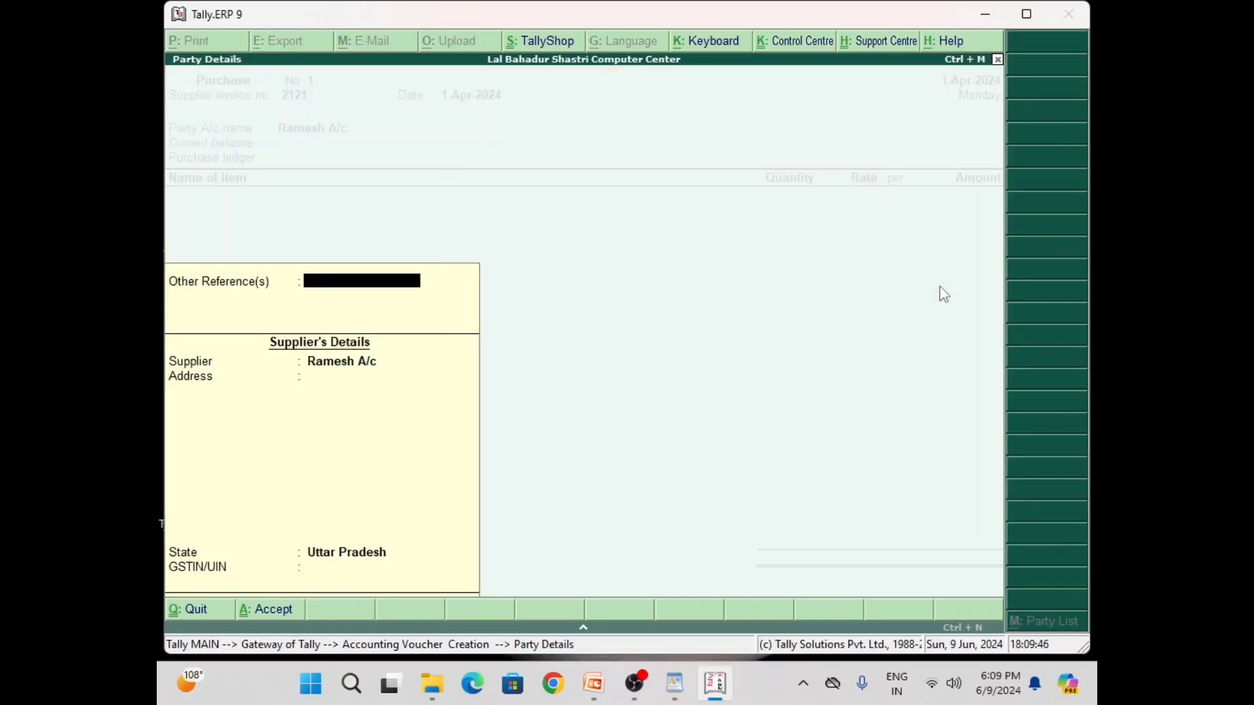
key("Return")
key("Return")
key("Return")
key("Return")
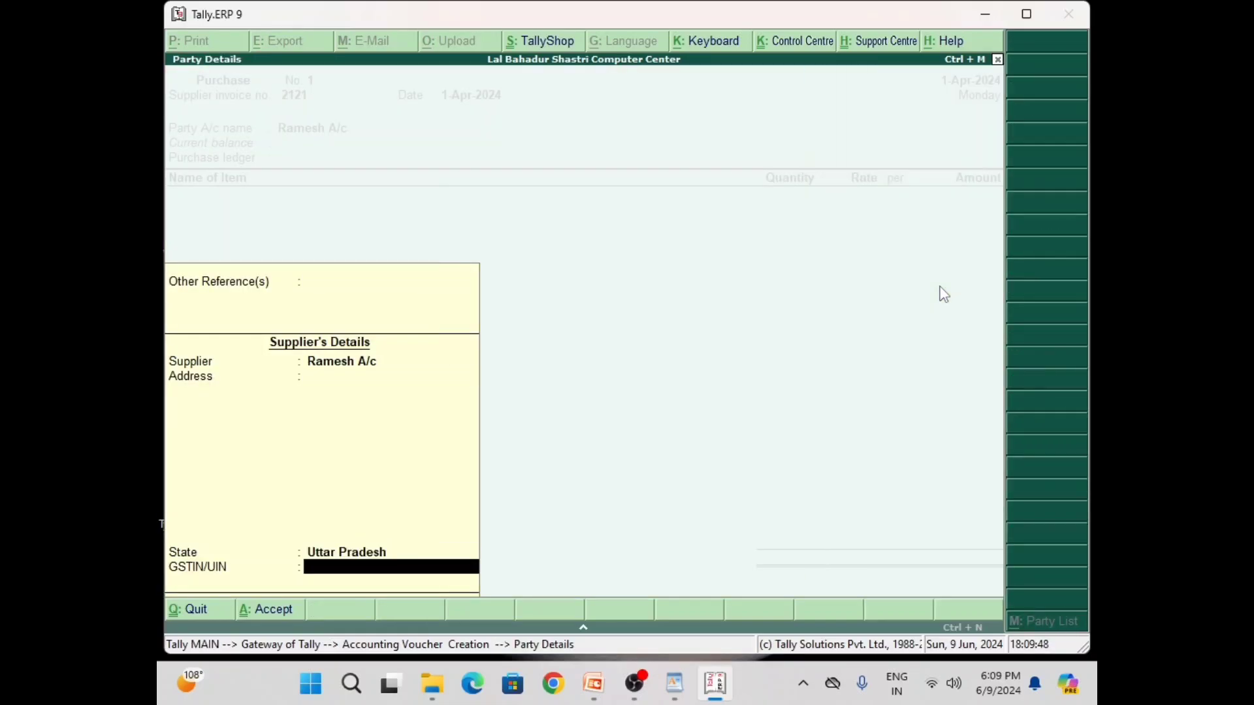
key("Return")
key("Return")
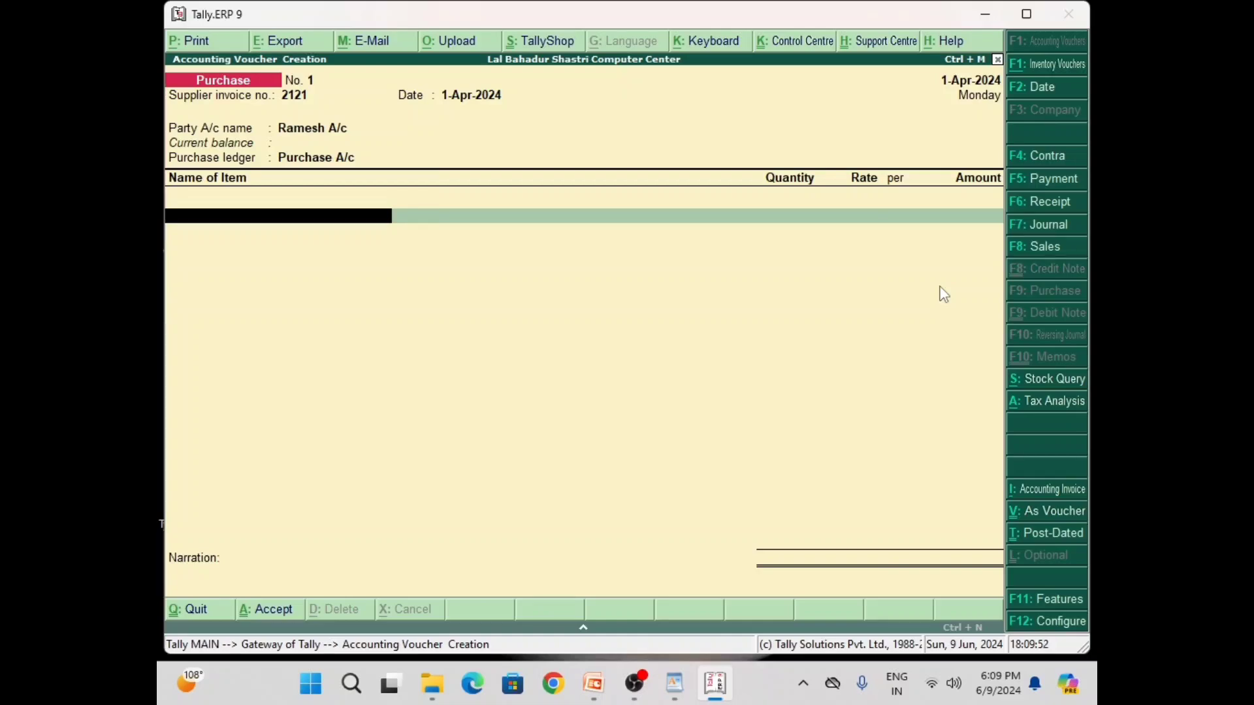
Add Freidge, 2 Qty at 30,000, from Main Location
key("Return")
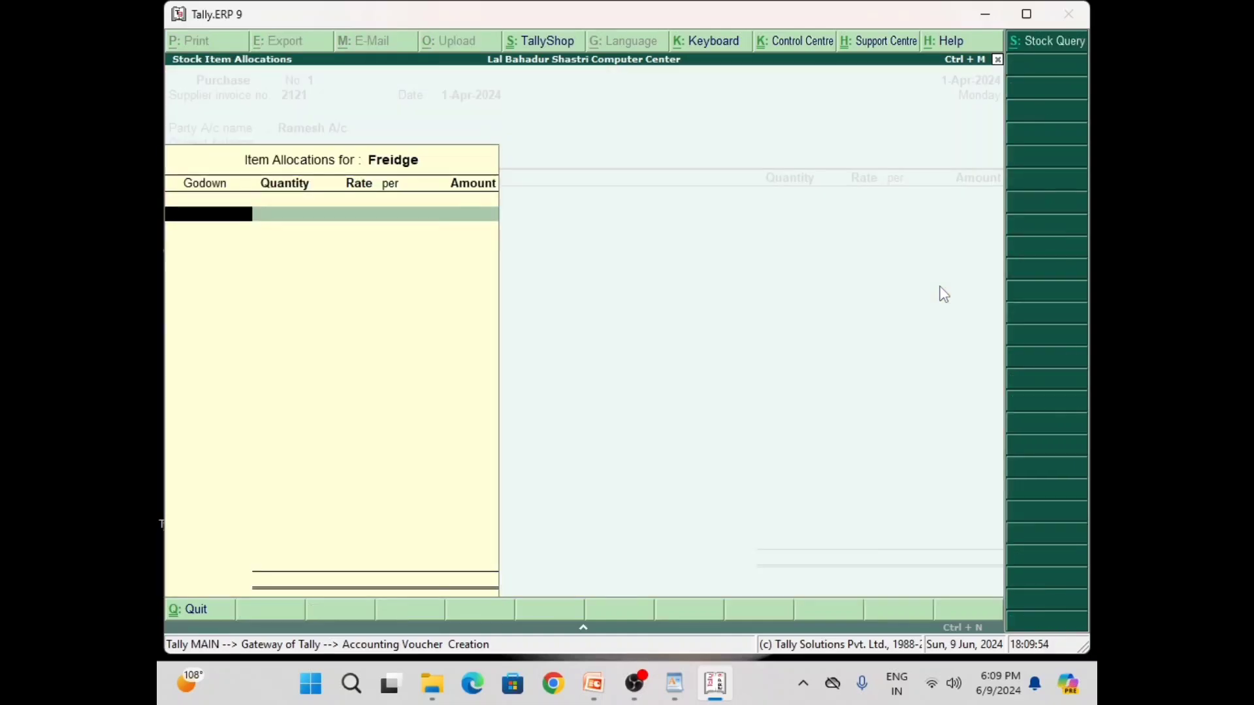
type("M")
key("Return")
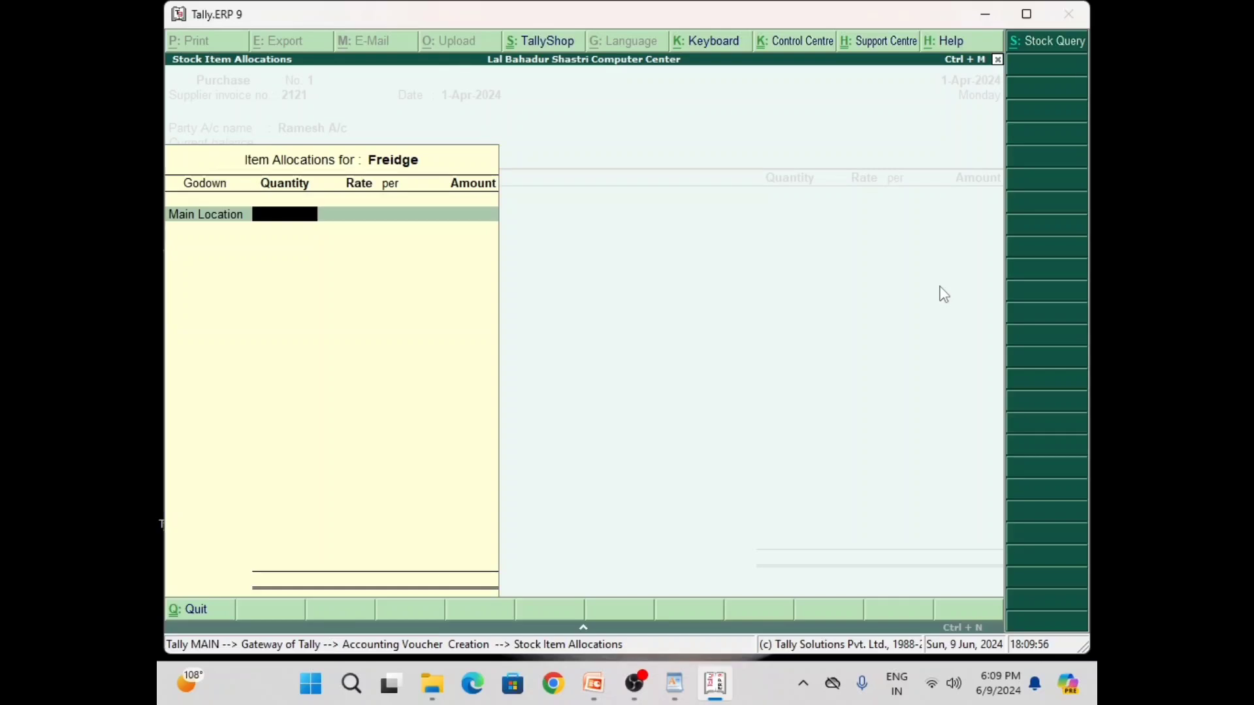
type("2")
key("Return")
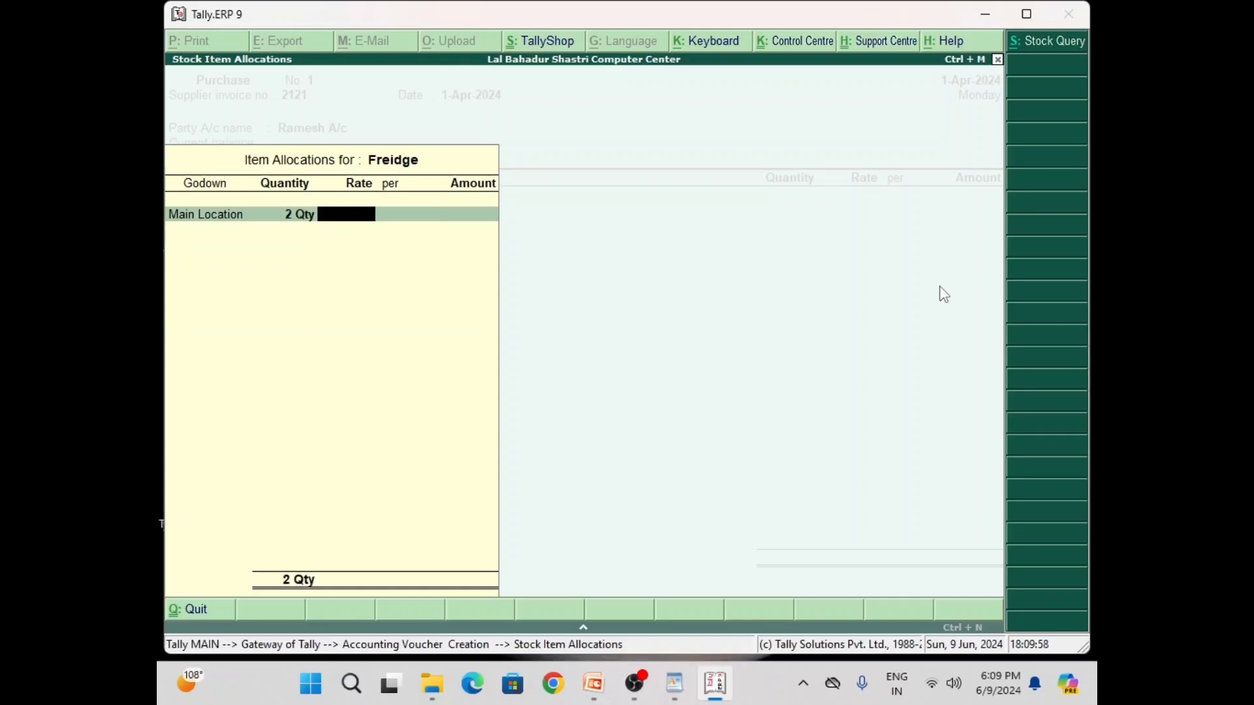
type("30,000")
key("Return")
key("Return")
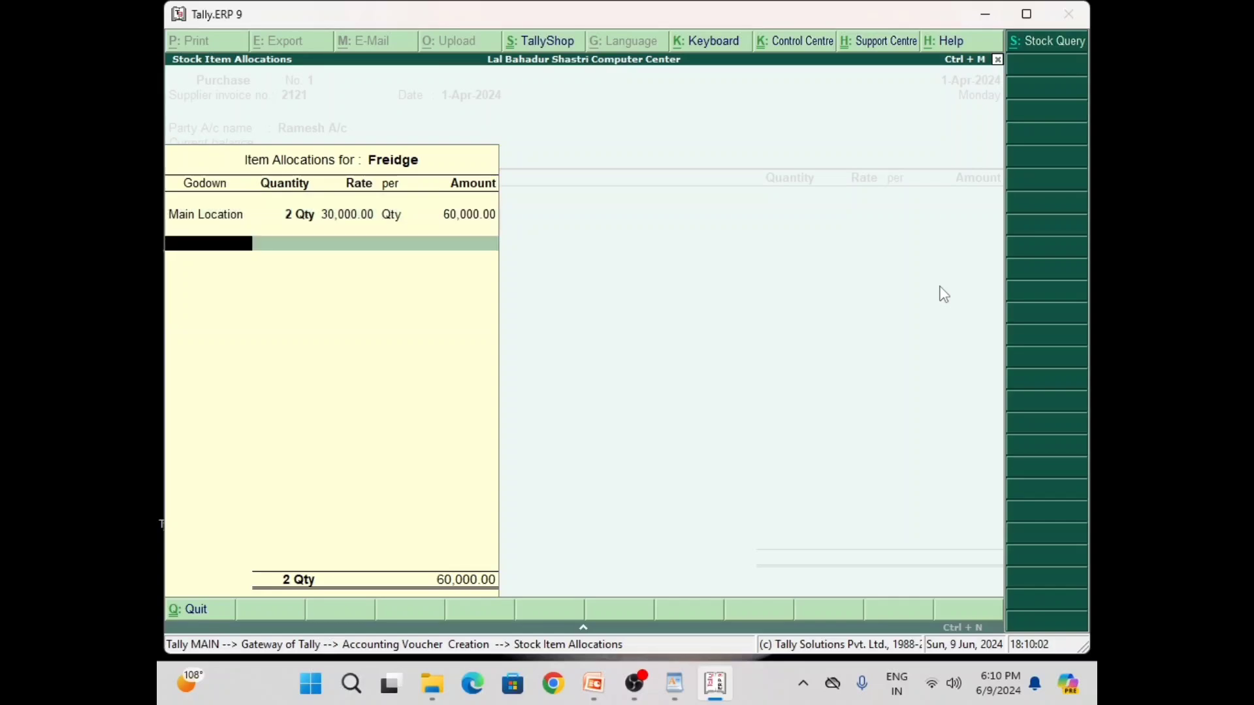
key("Return")
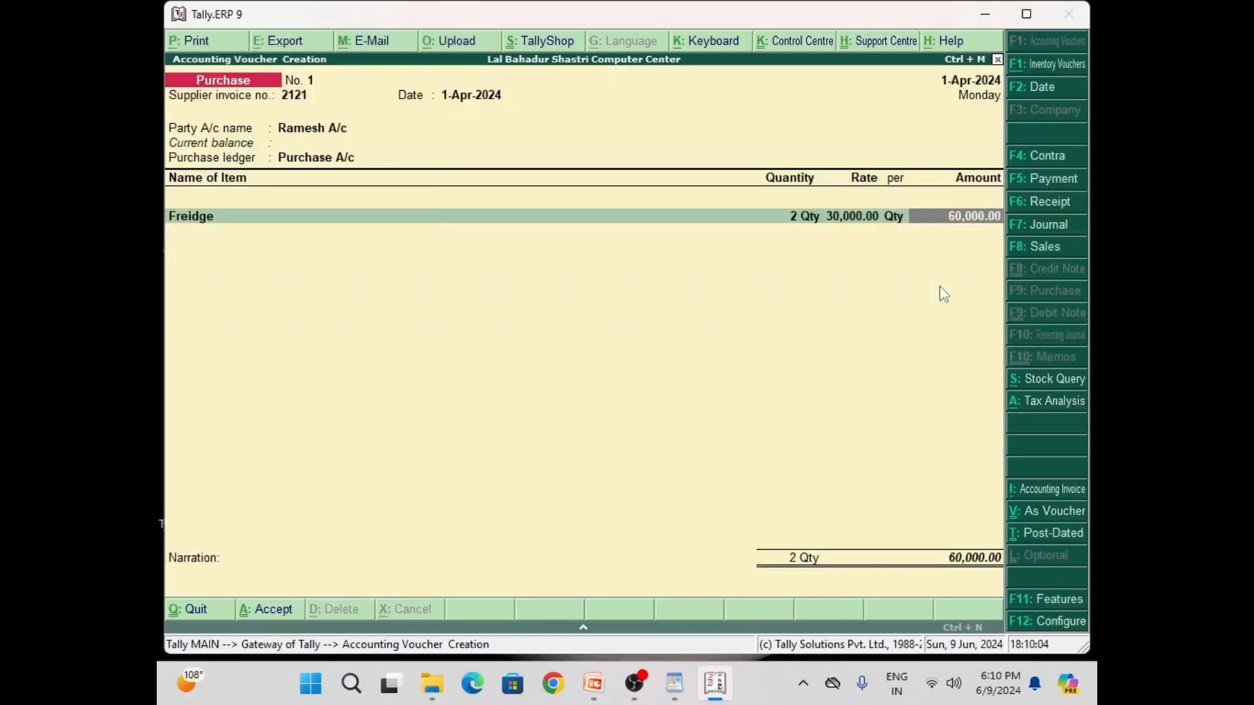
key("Return")
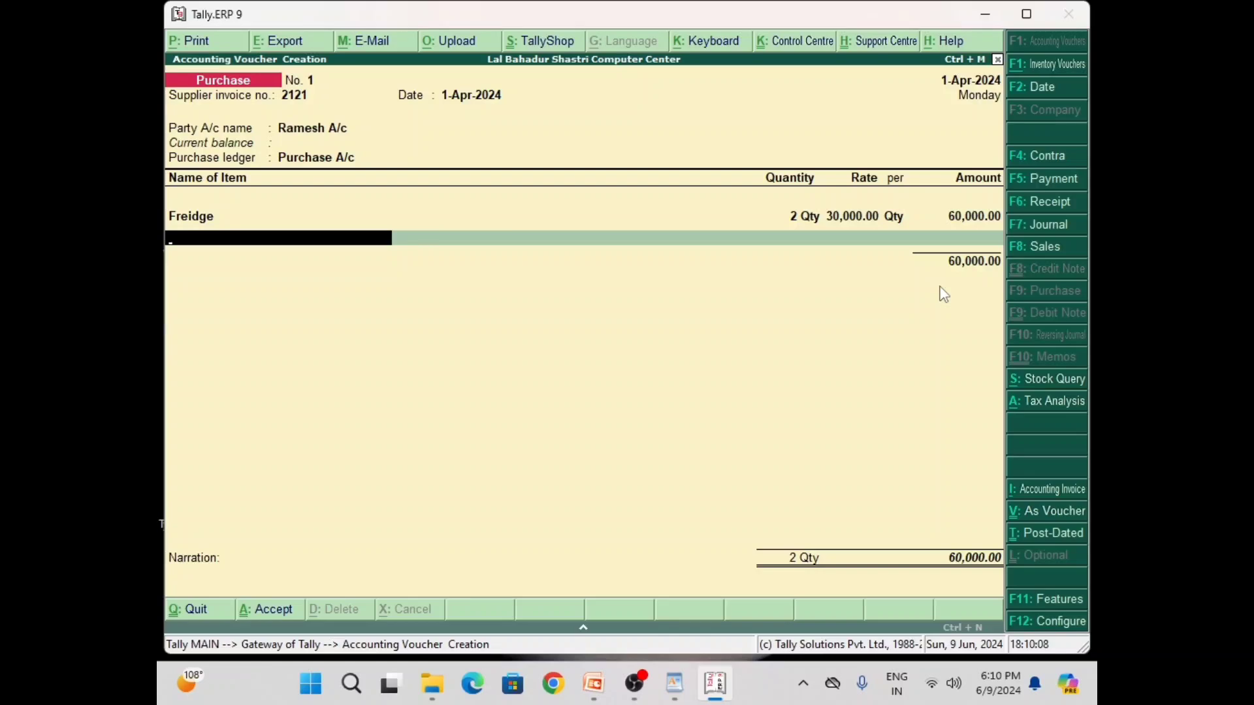
Add LED TV, 2 Qty at 22,000, from Main Location and end the item list
type("L")
key("Return")
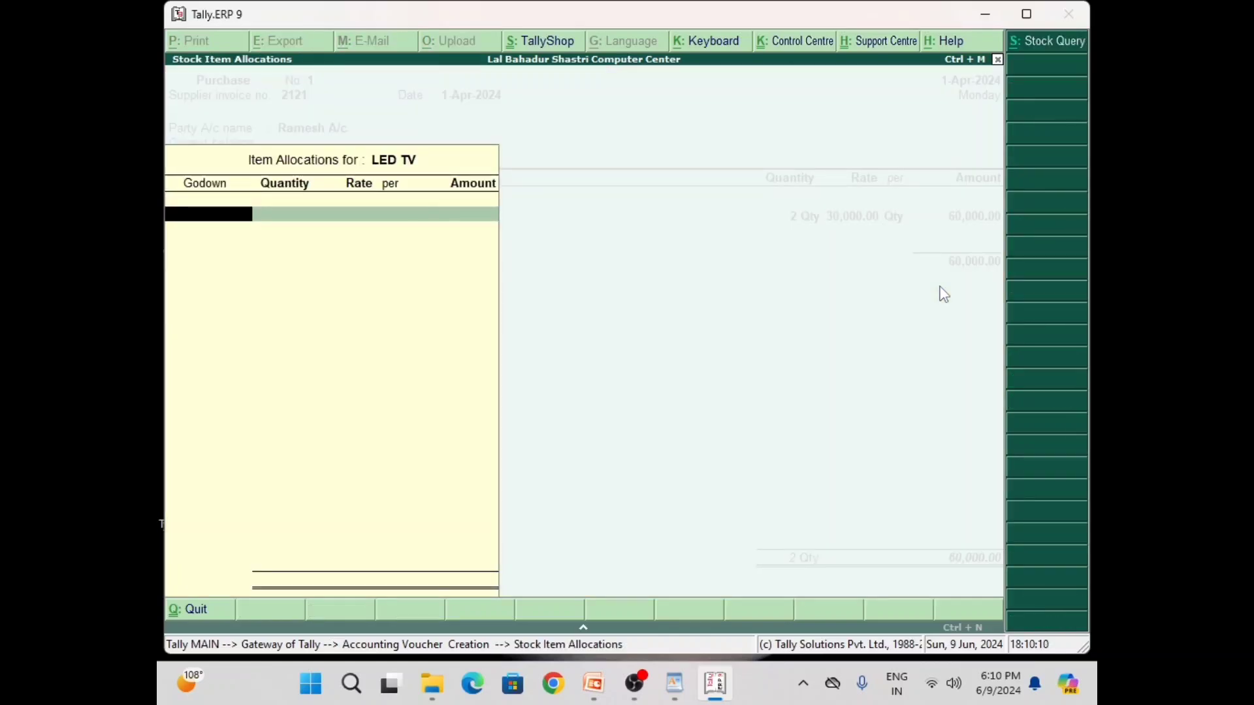
key("Return")
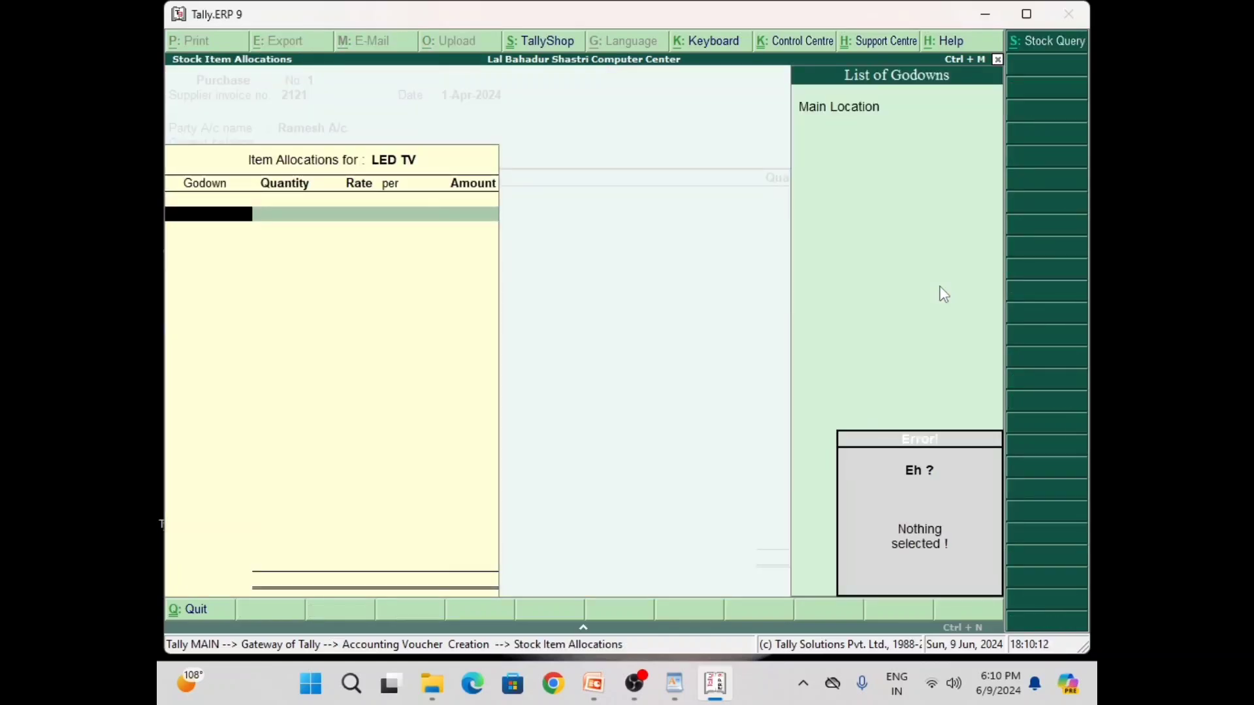
key("Down")
key("Return")
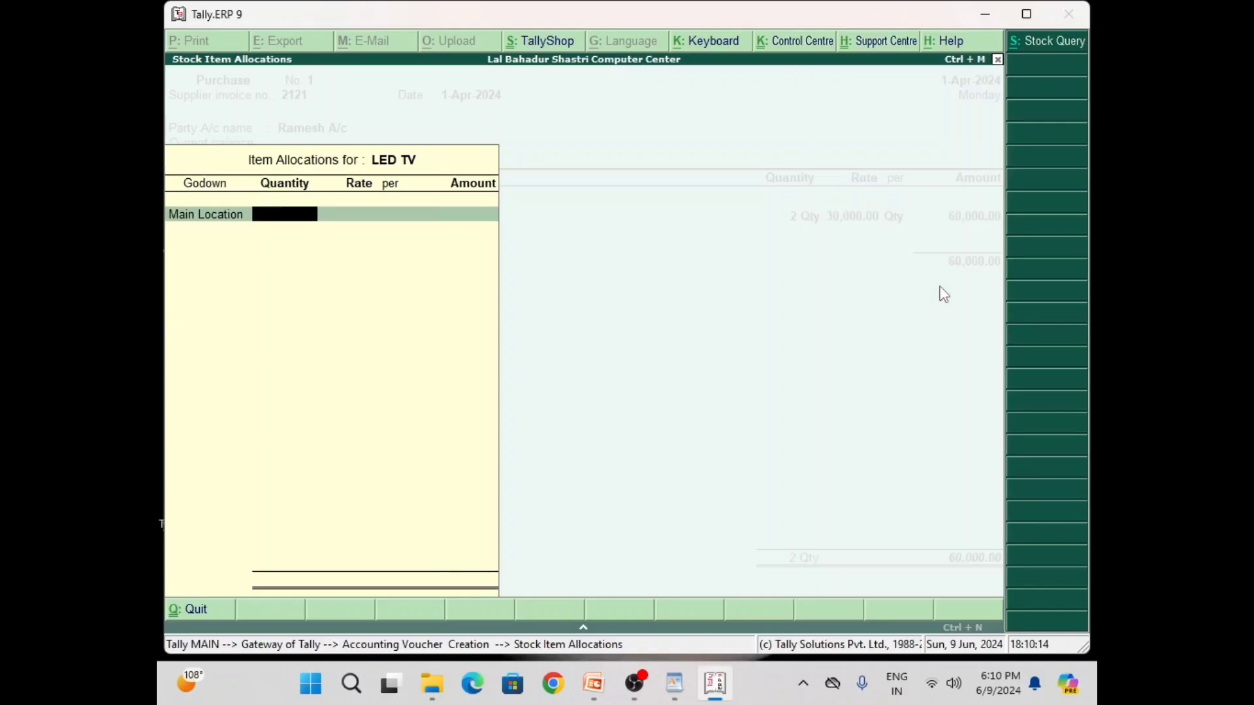
type("2")
key("Return")
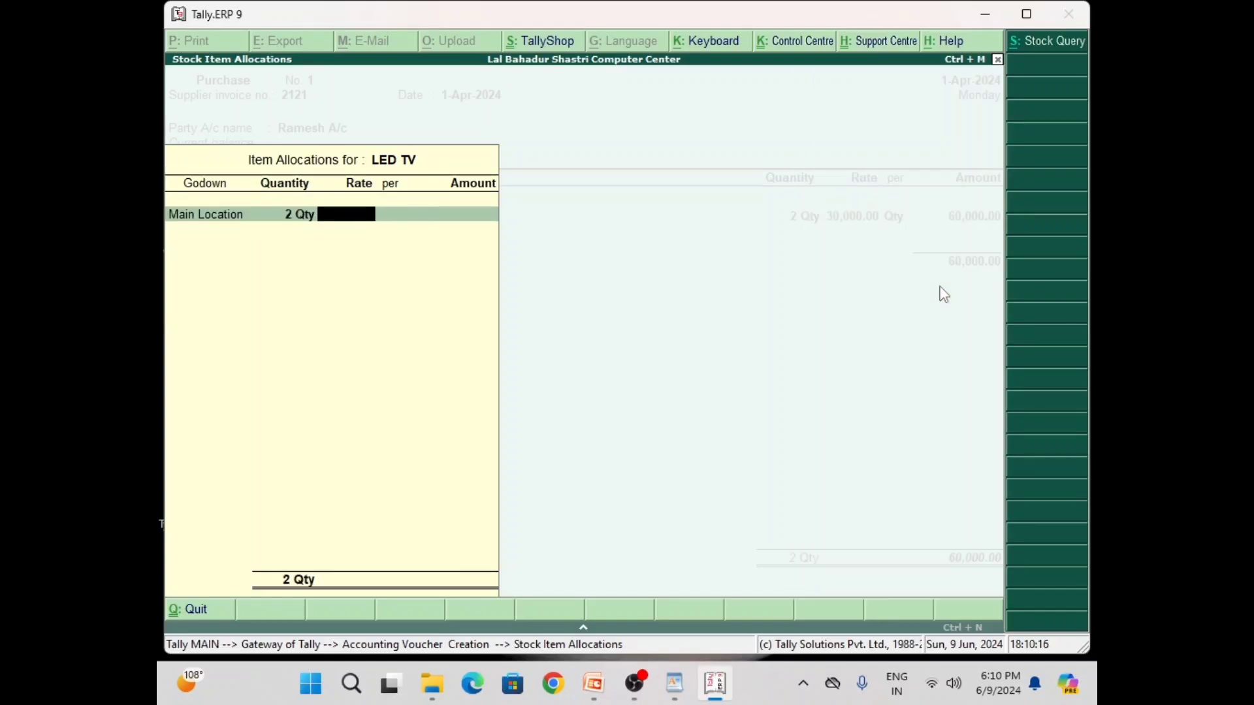
type("22000")
key("Return")
key("Return")
key("Return")
key("Return")
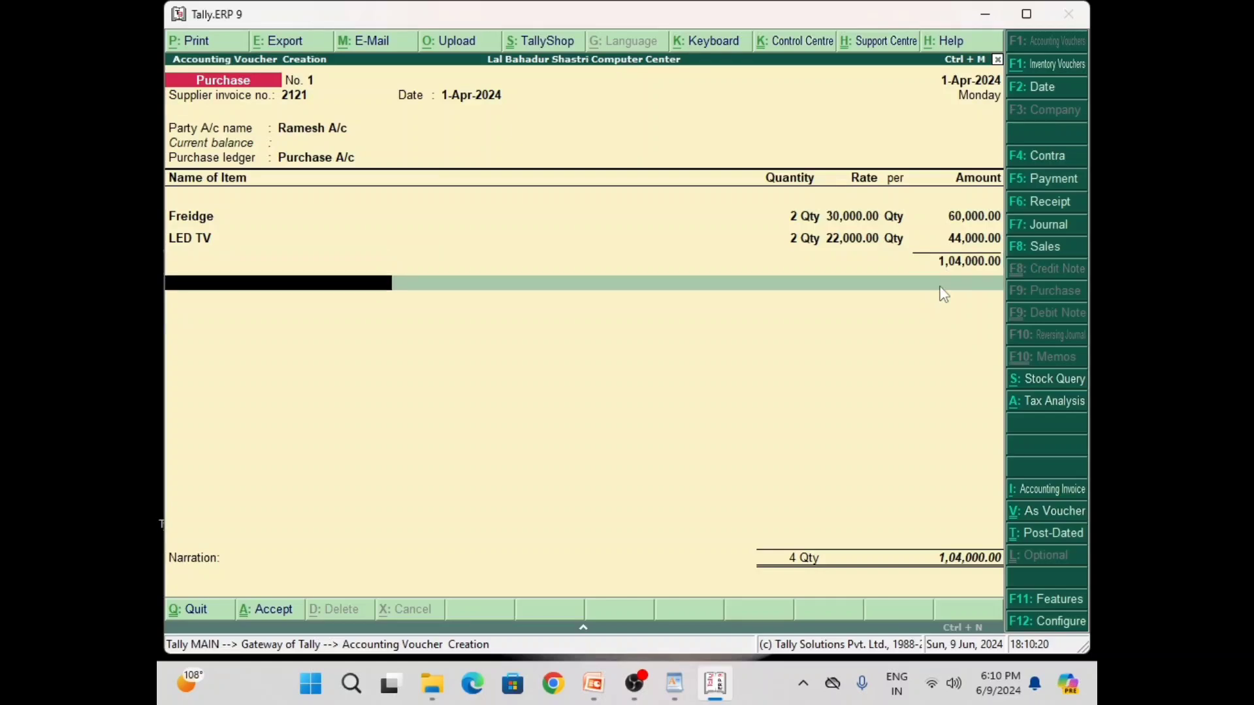
key("Return")
Add Input IGST A/c at 18%, enter narration 'Being Purchase Goods From Onther State', and save
key("Return")
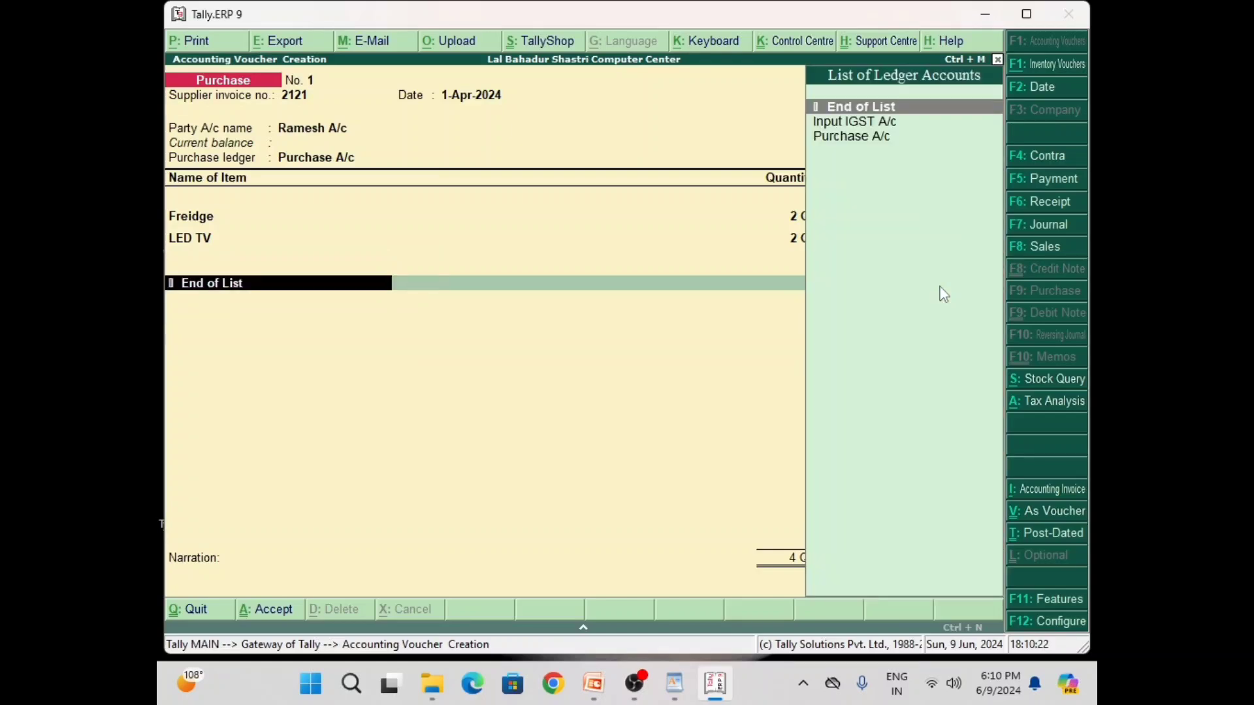
key("Down")
key("Return")
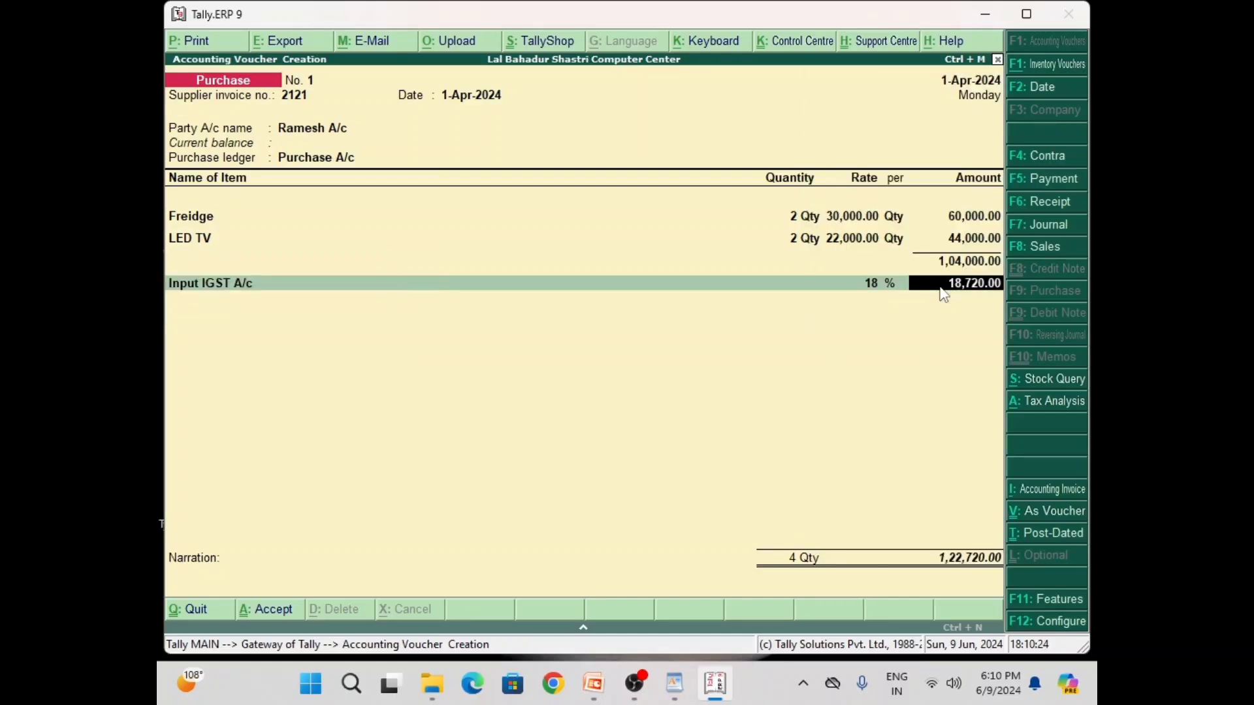
key("Return")
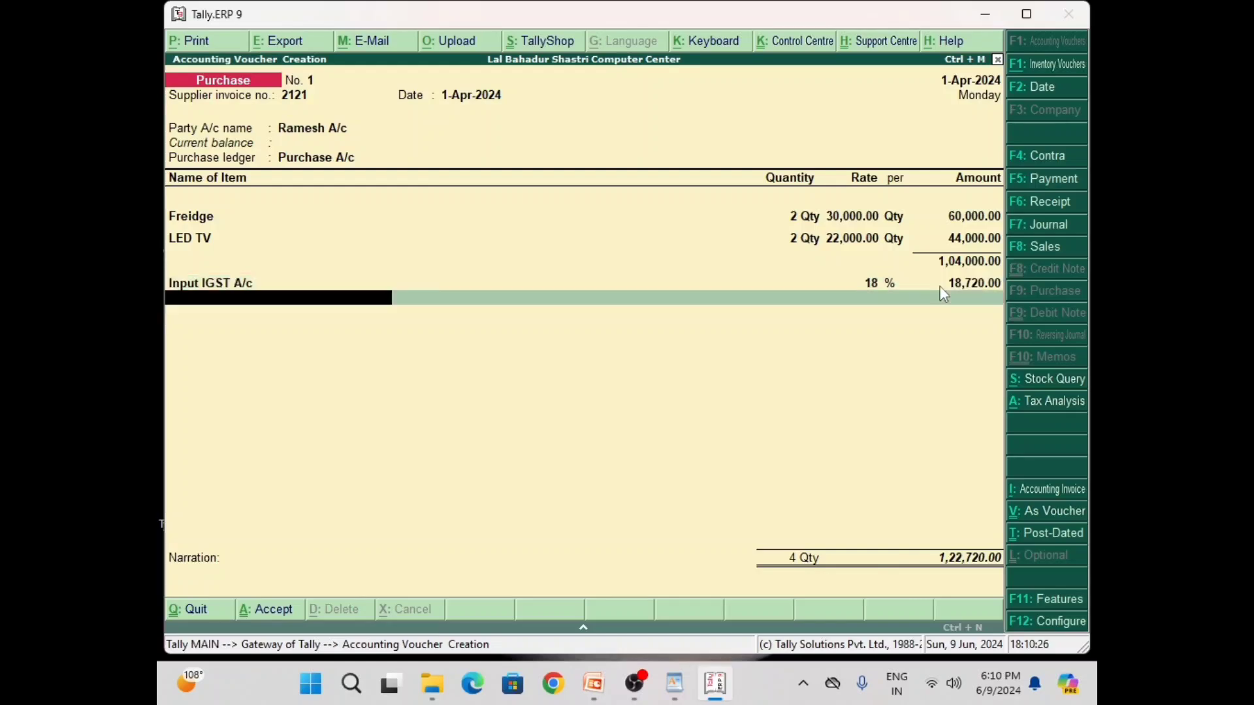
key("Return")
key("Return")
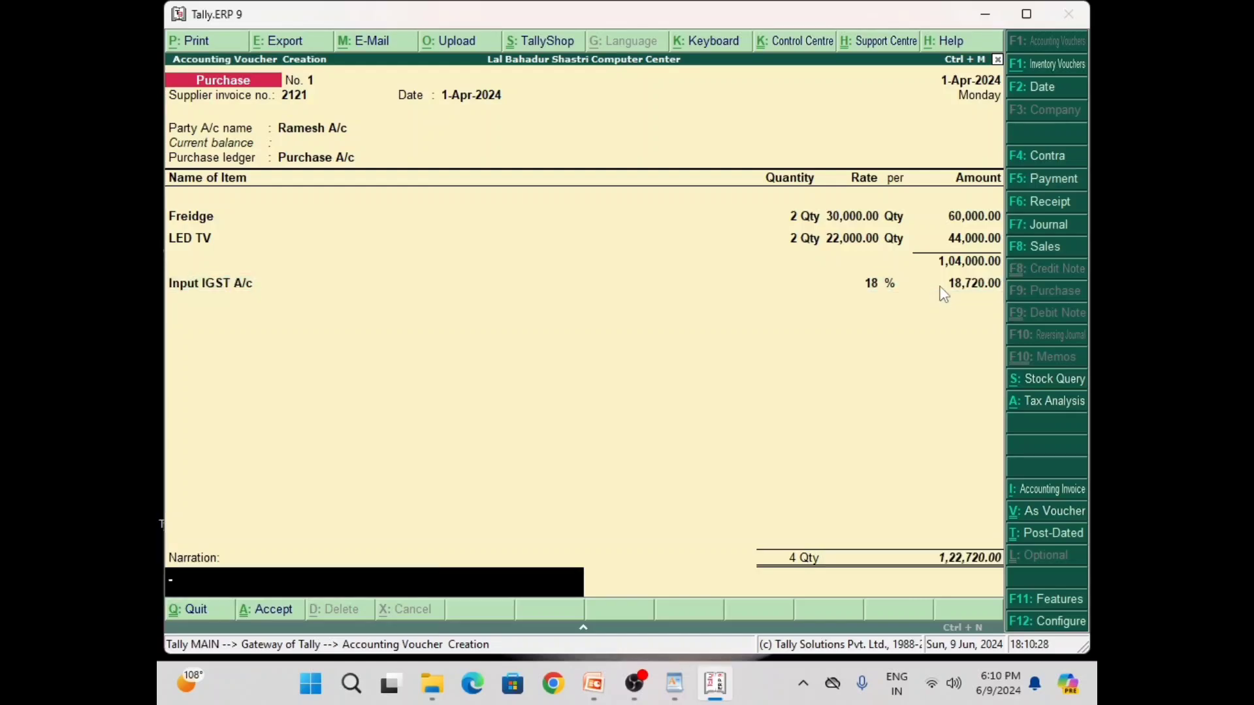
type("Being Purchase Go")
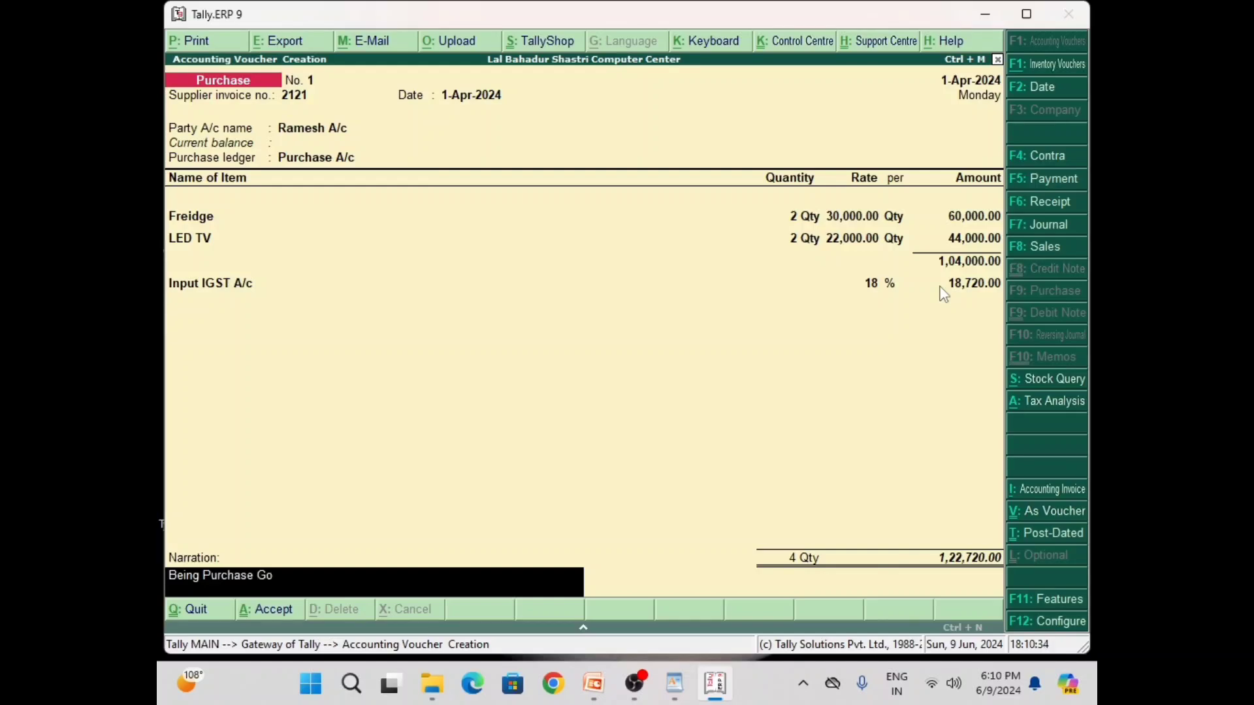
type("ods From Onther State")
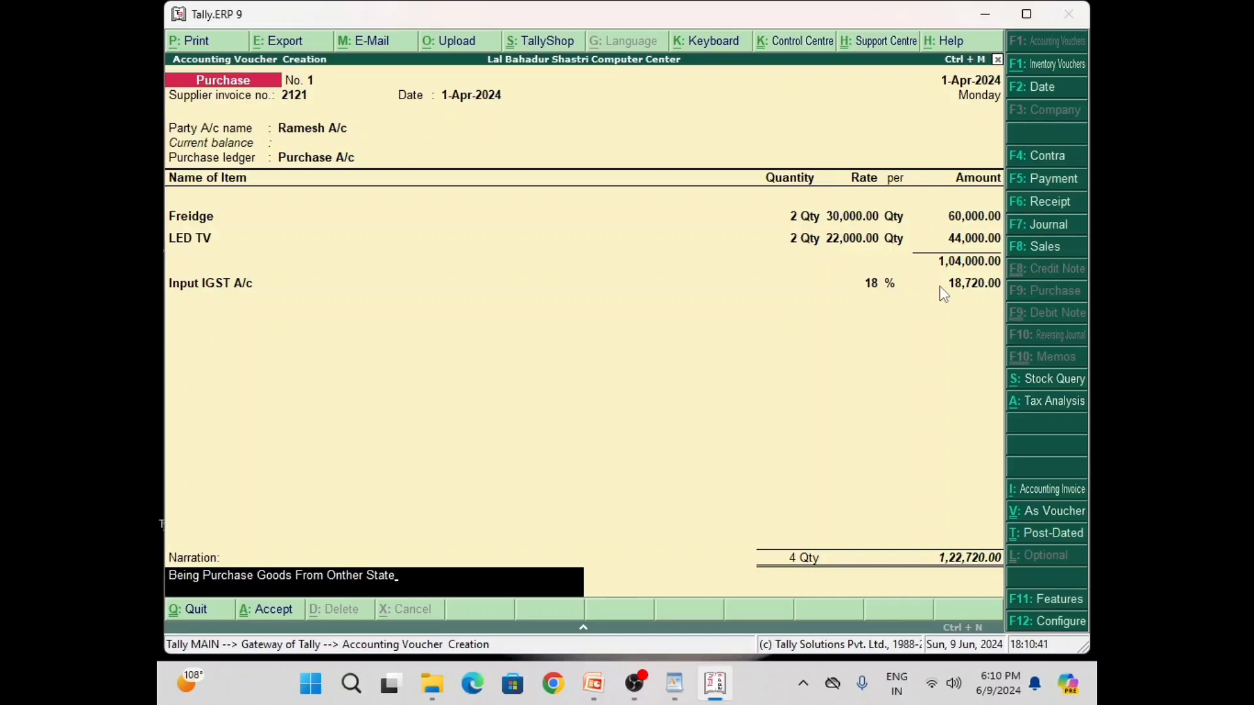
key("Return")
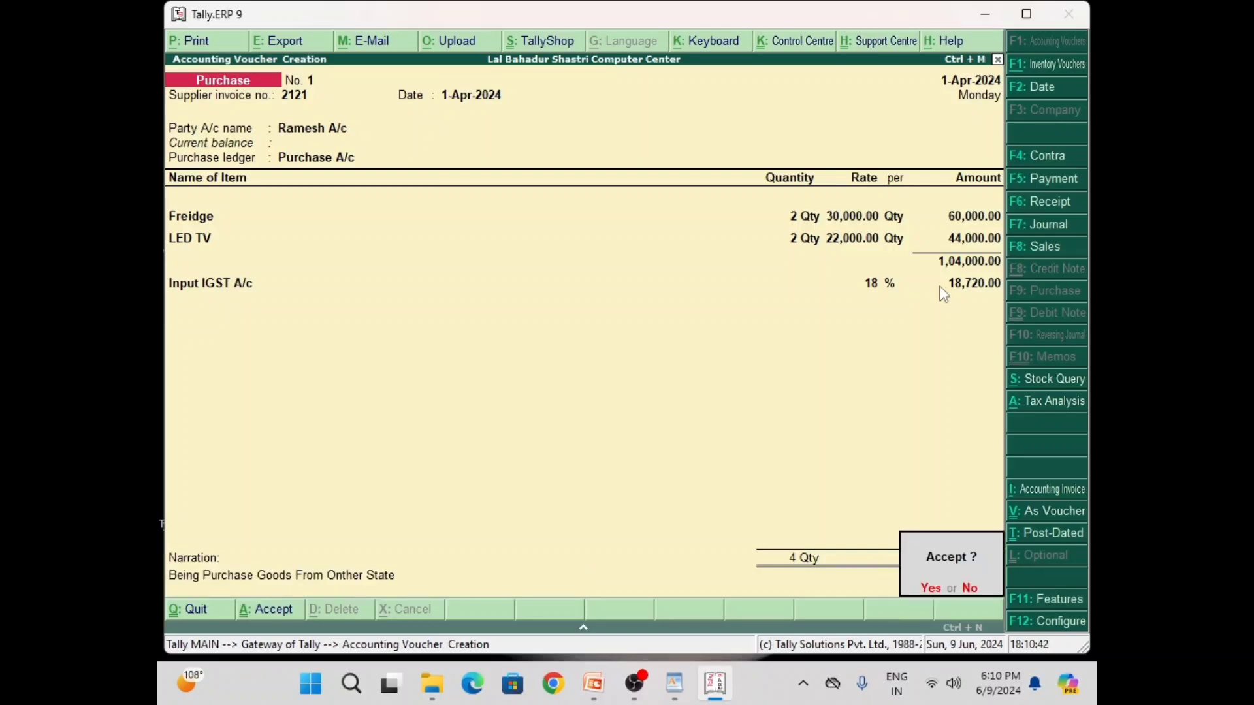
key("Return")
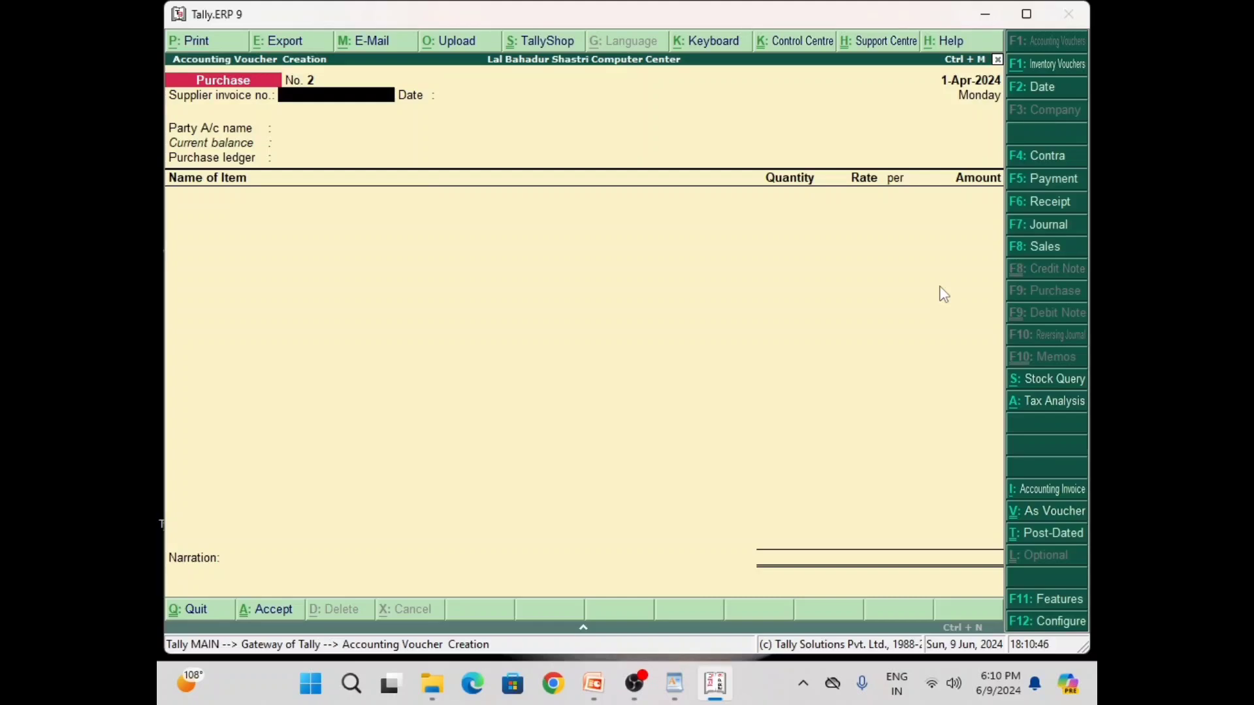
Leave voucher entry and open the Day Book to view purchase voucher No. 1
key("Escape")
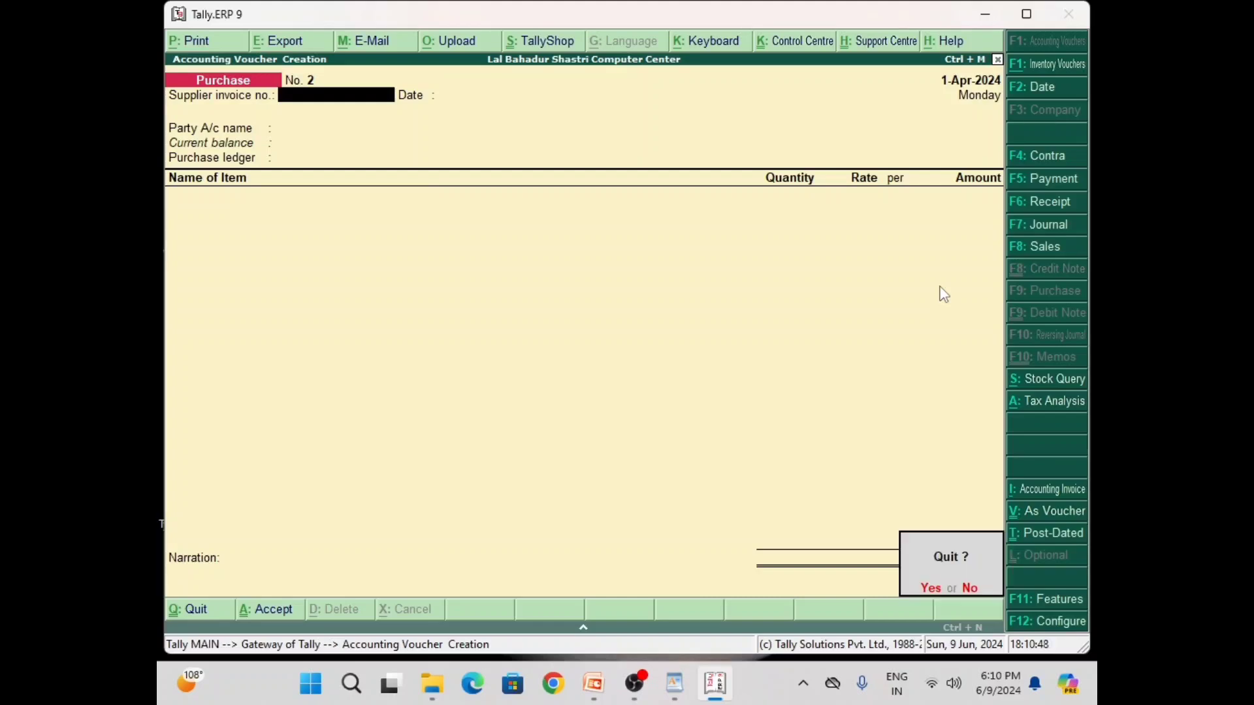
key("Return")
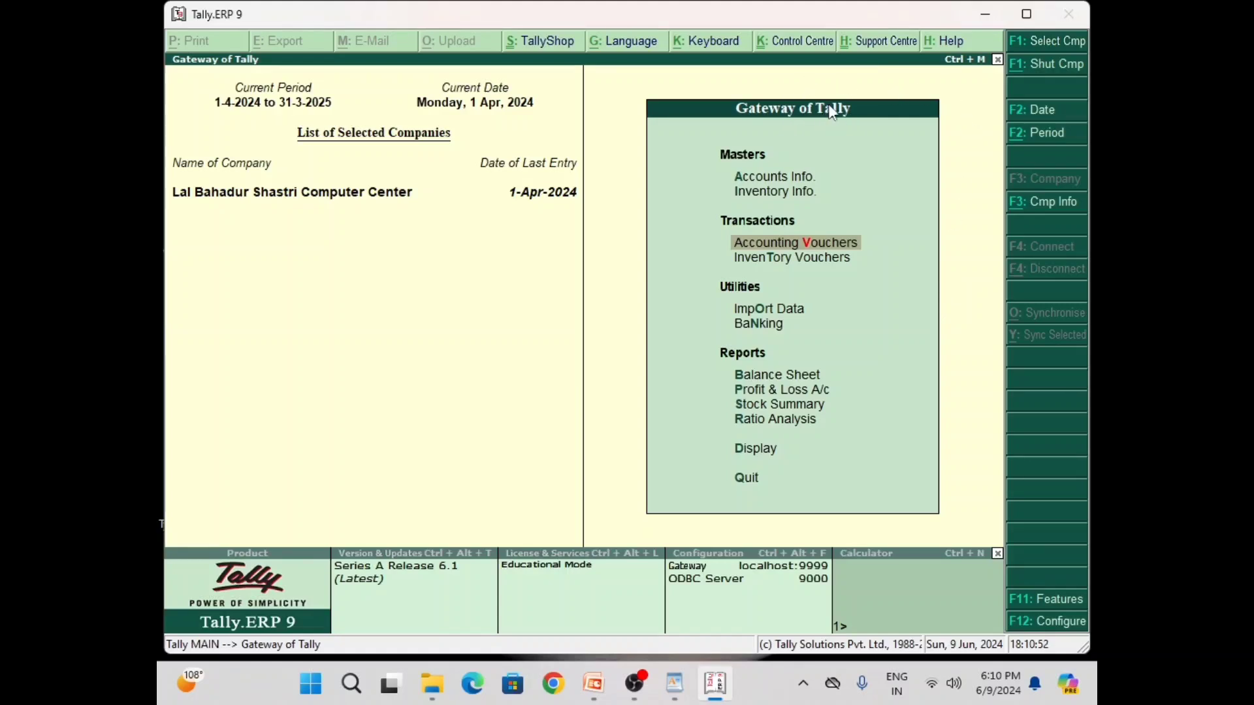
key("Down")
key("Down")
key("Down")
key("Down")
key("Down")
key("Down")
key("Down")
key("Down")
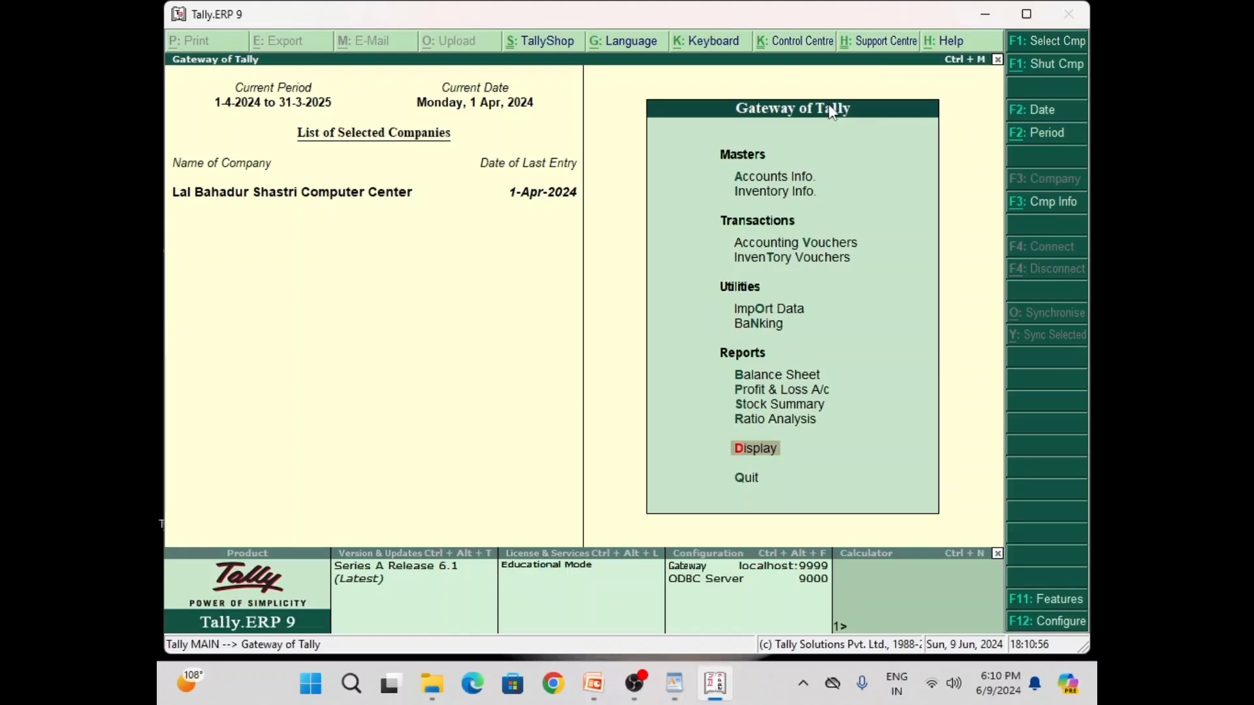
key("Return")
key("Down")
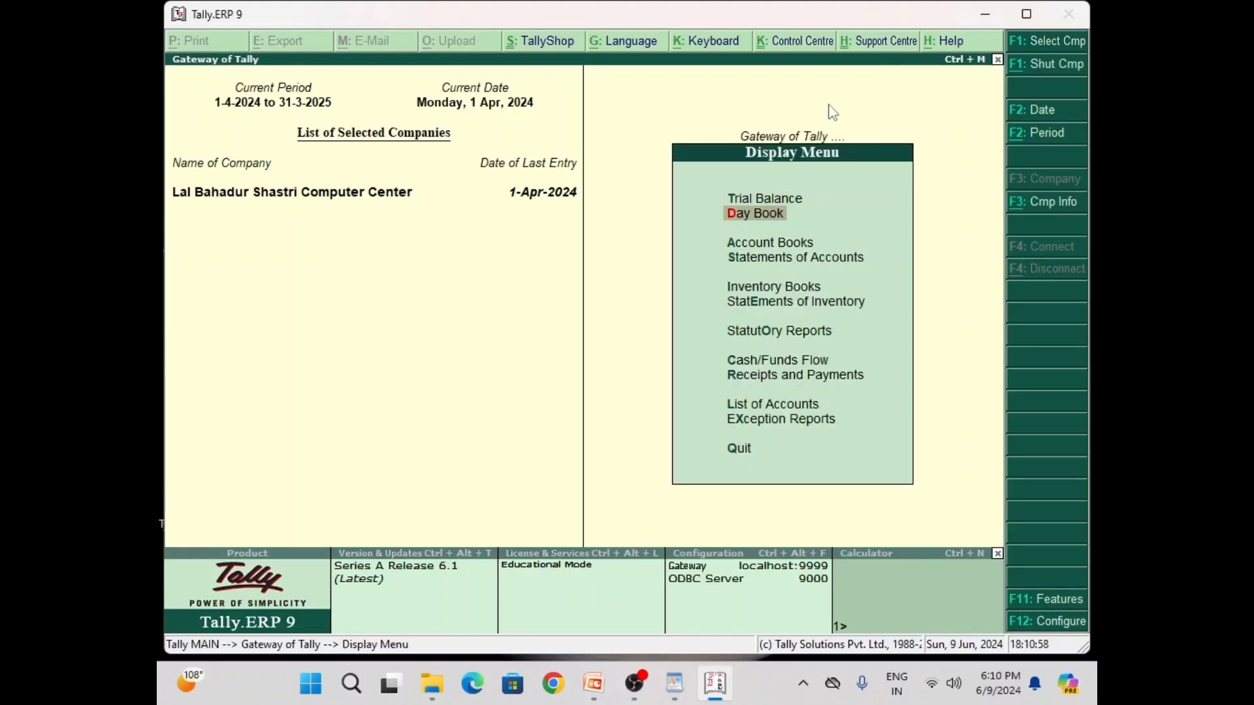
key("Return")
key("Return")
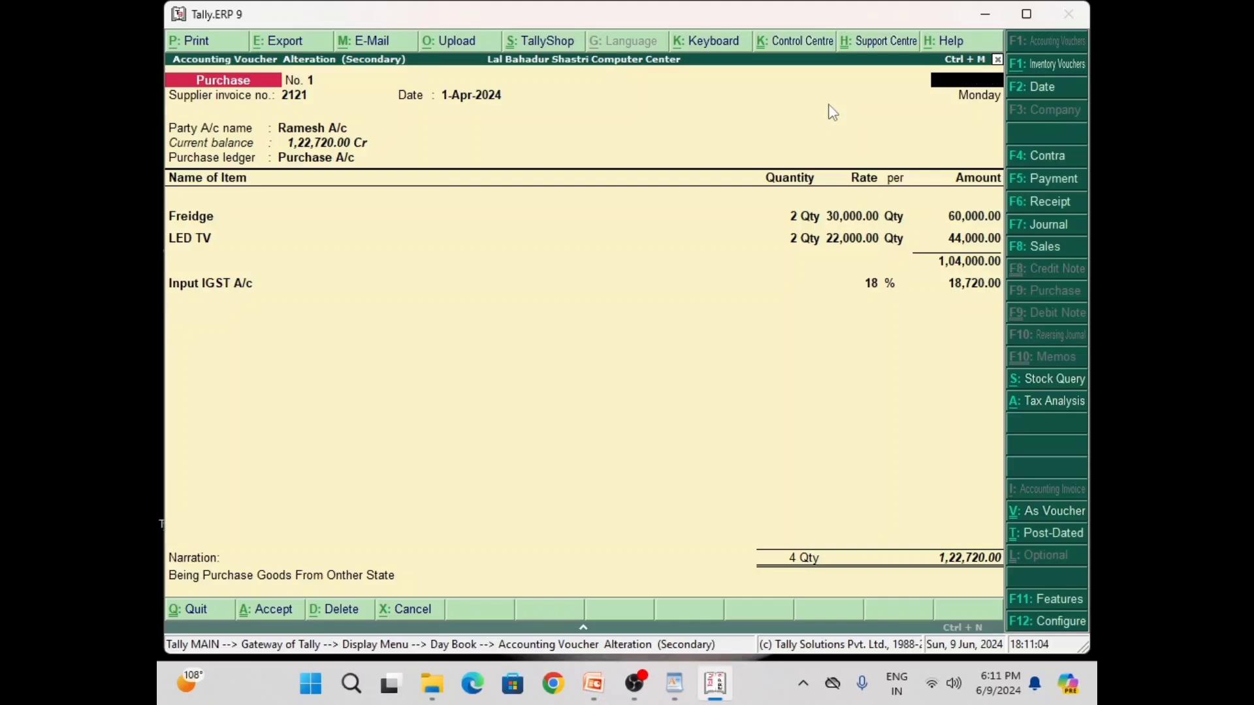
Close the voucher view and Day Book, returning to the Gateway of Tally
key("Escape")
key("Return")
key("Escape")
key("Escape")
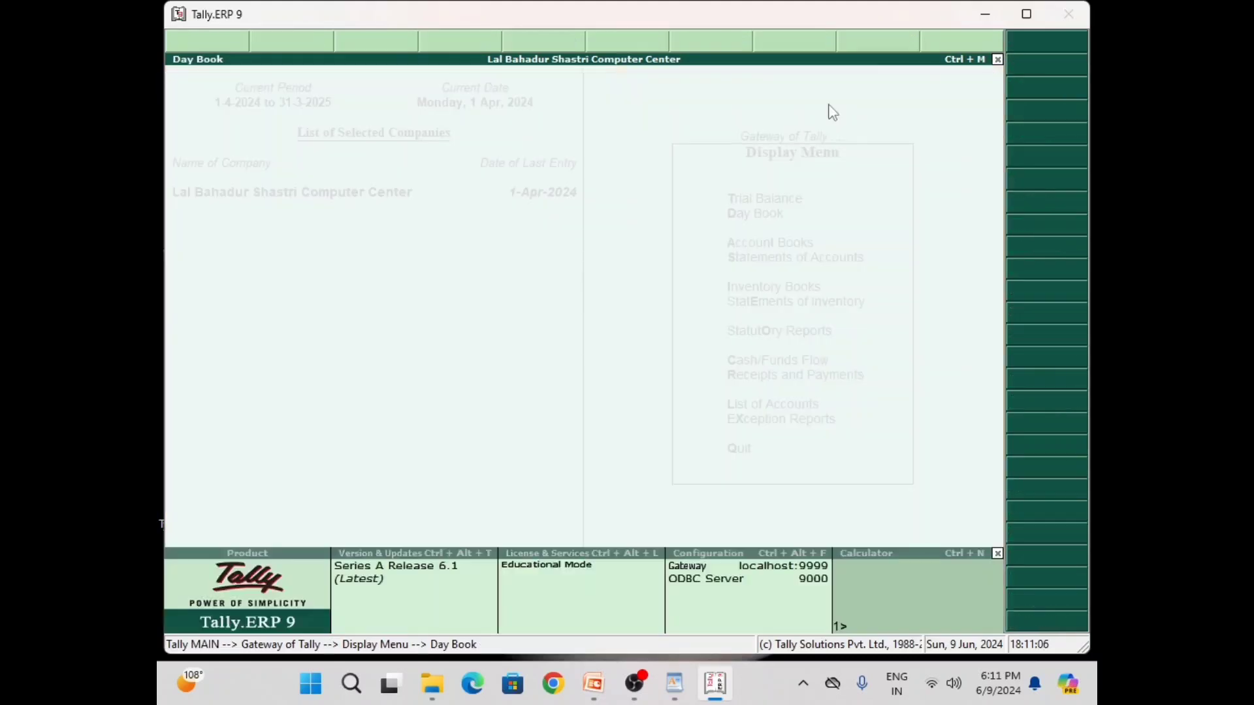
key("Escape")
key("Escape")
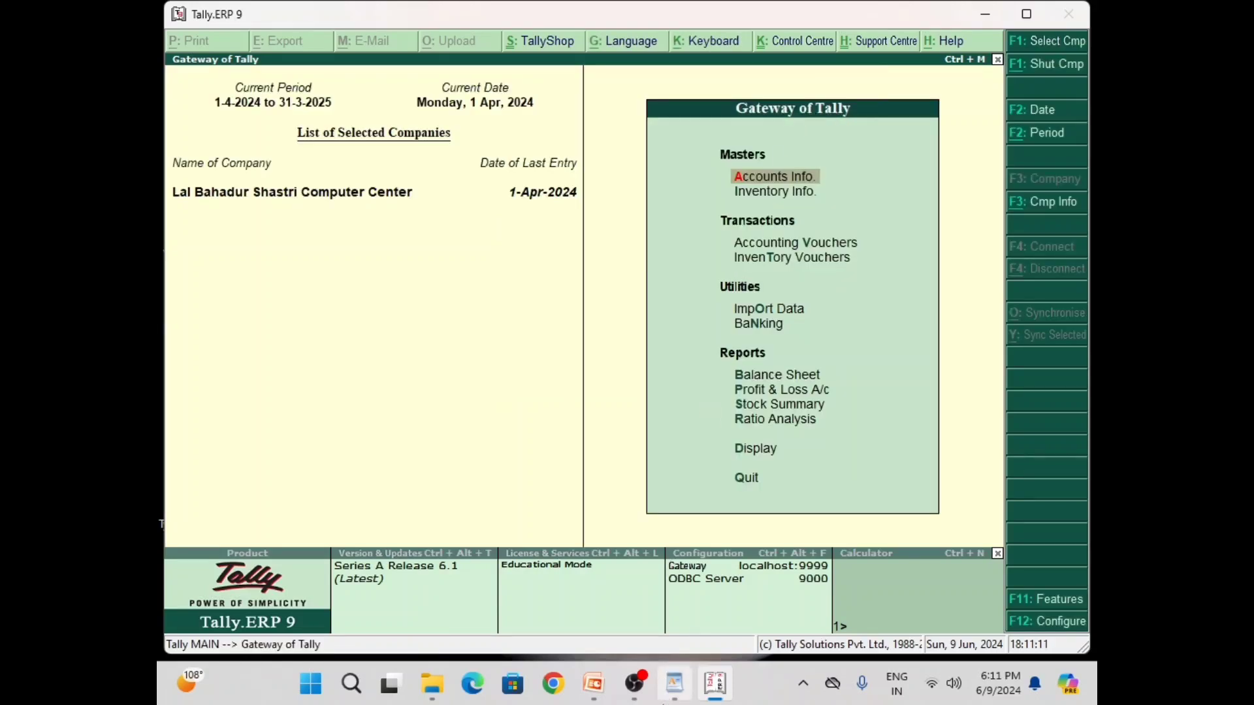
Switch to PowerPoint and go through slide 5 to slide 6, listing ledgers to create
left_click(595, 687)
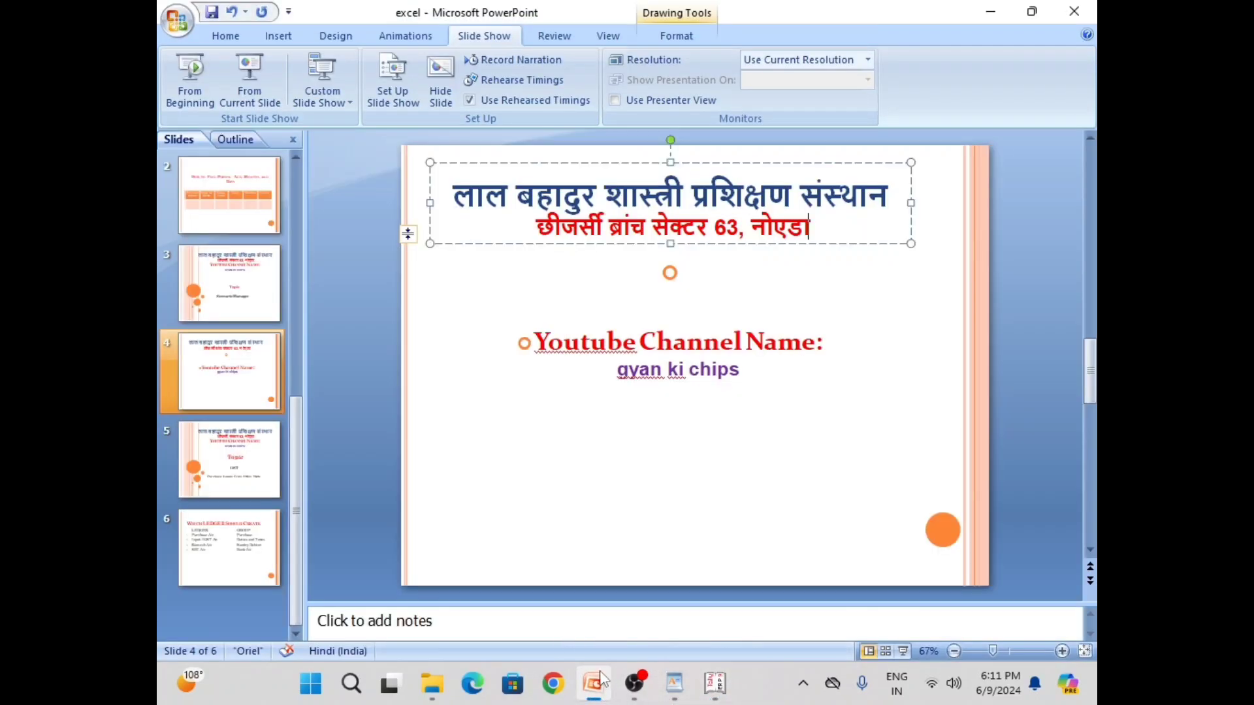
left_click(248, 456)
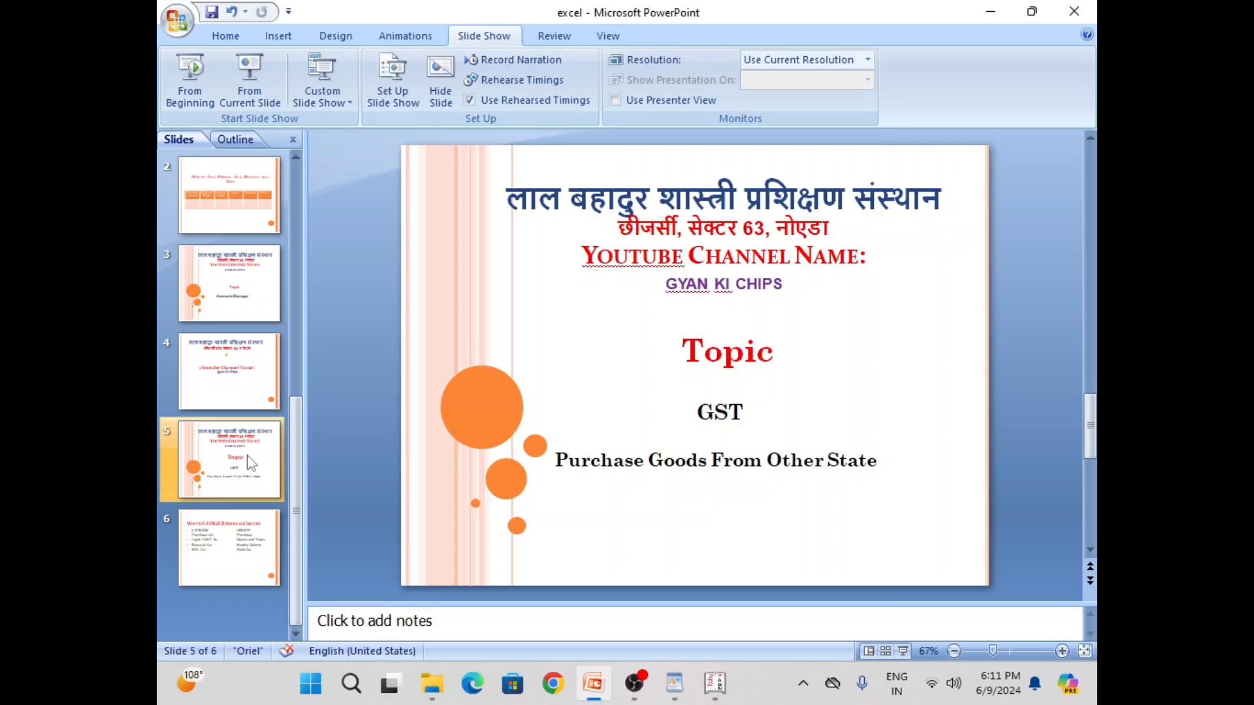
left_click(243, 561)
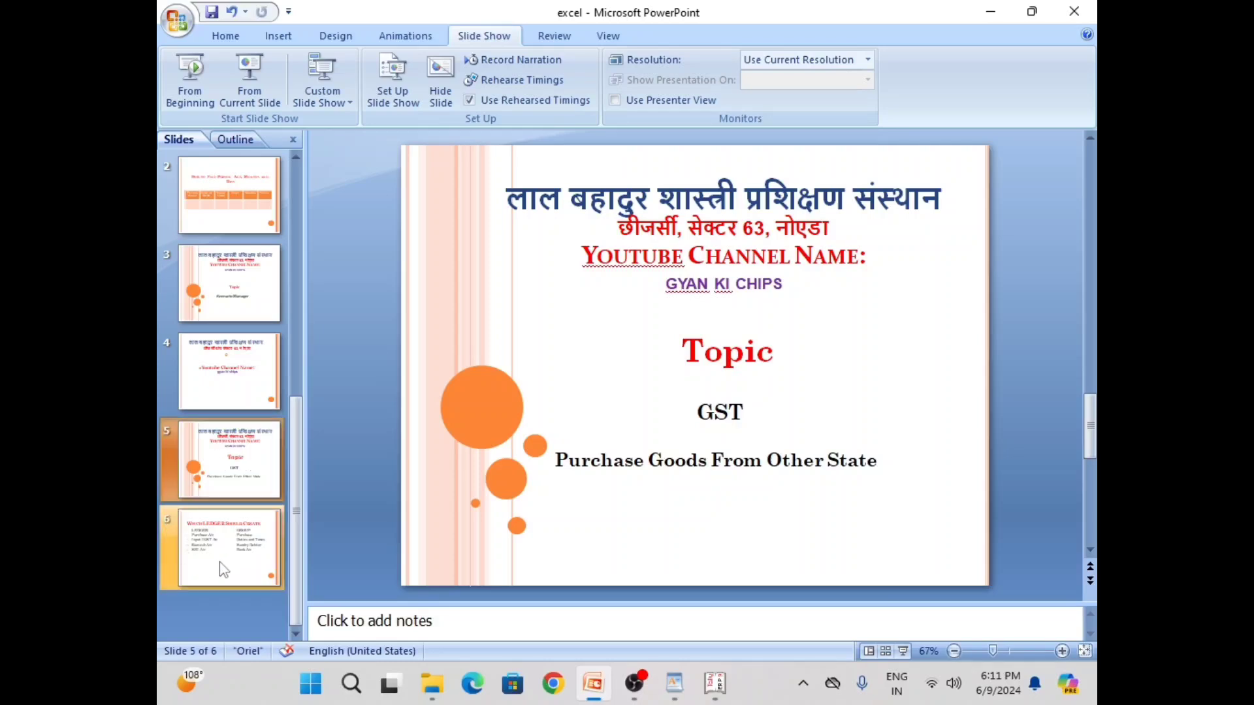